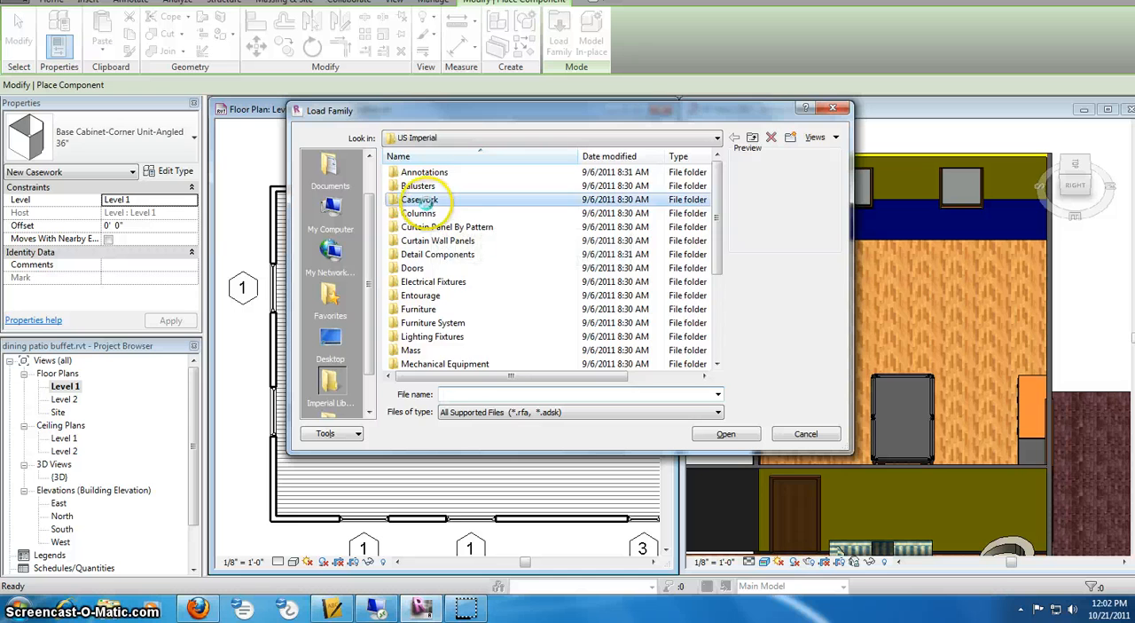
- Try to load the Base Cabinet-Corner Unit-Angled family from the Domestic Kitchen casework folder
double_click(430, 190)
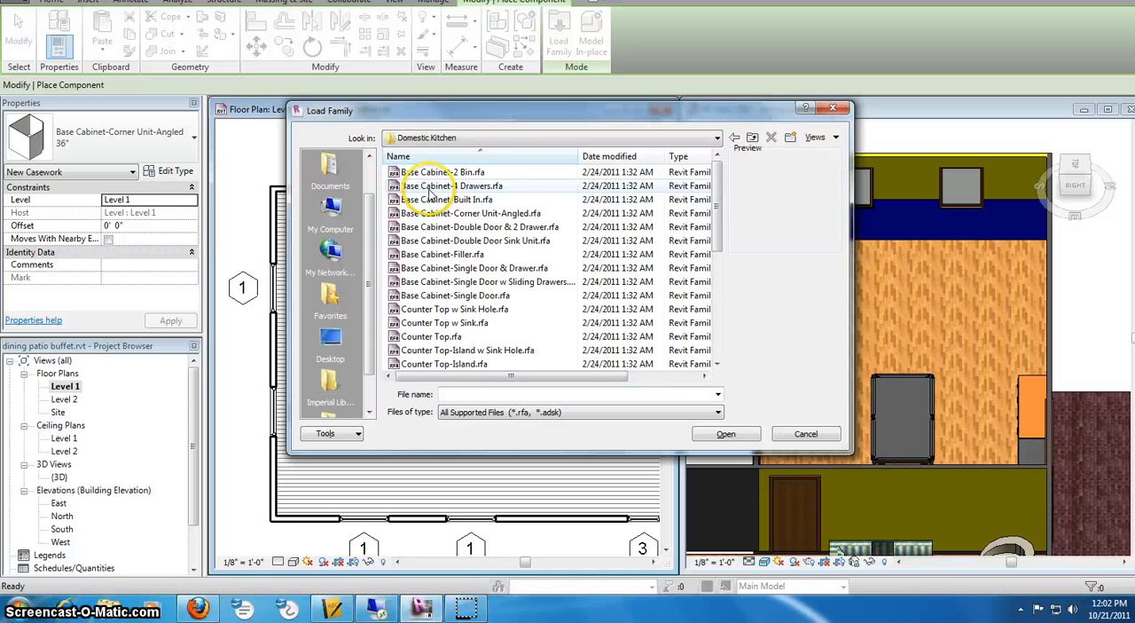
left_click(467, 215)
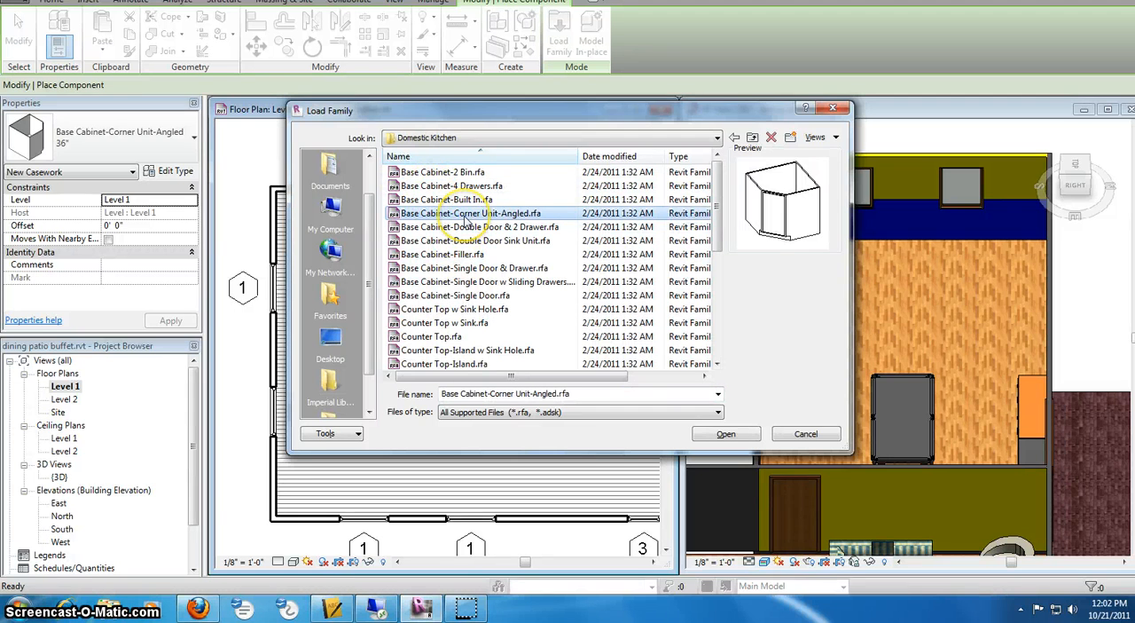
left_click(725, 435)
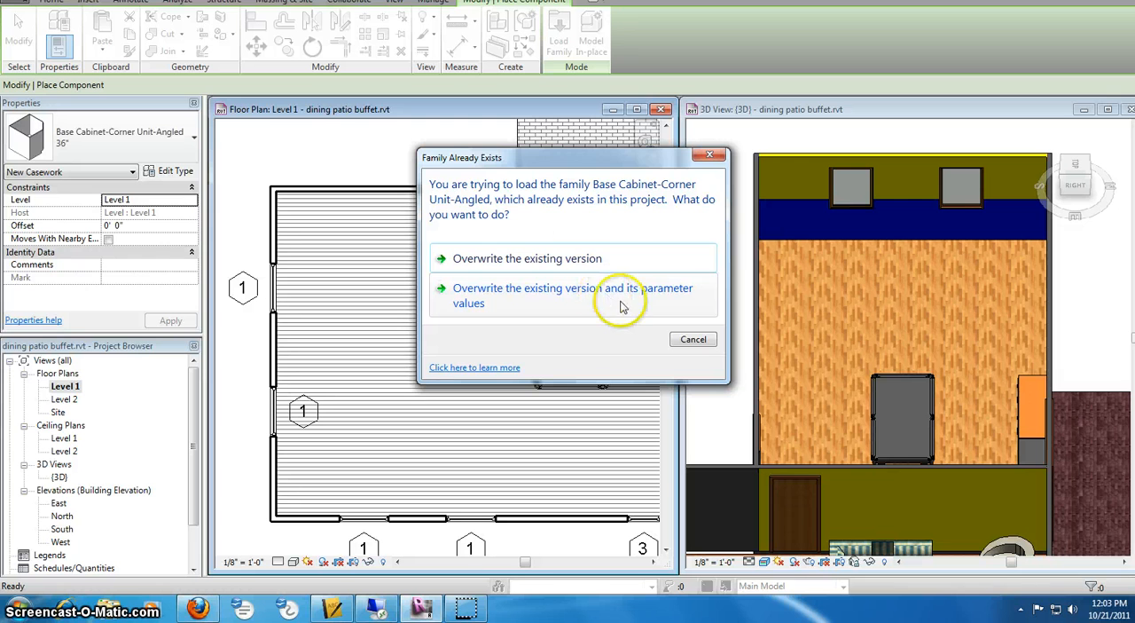
left_click(693, 340)
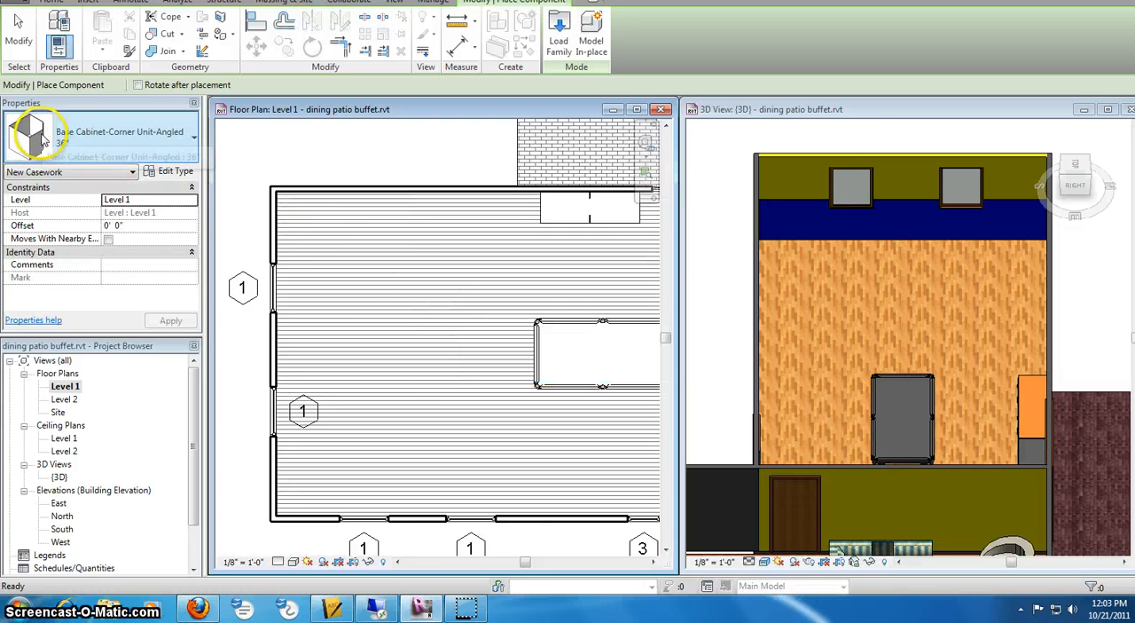
- Place 36" angled corner base cabinets in the upper-left and lower-left corners of the room on the Level 1 floor plan
left_click(298, 193)
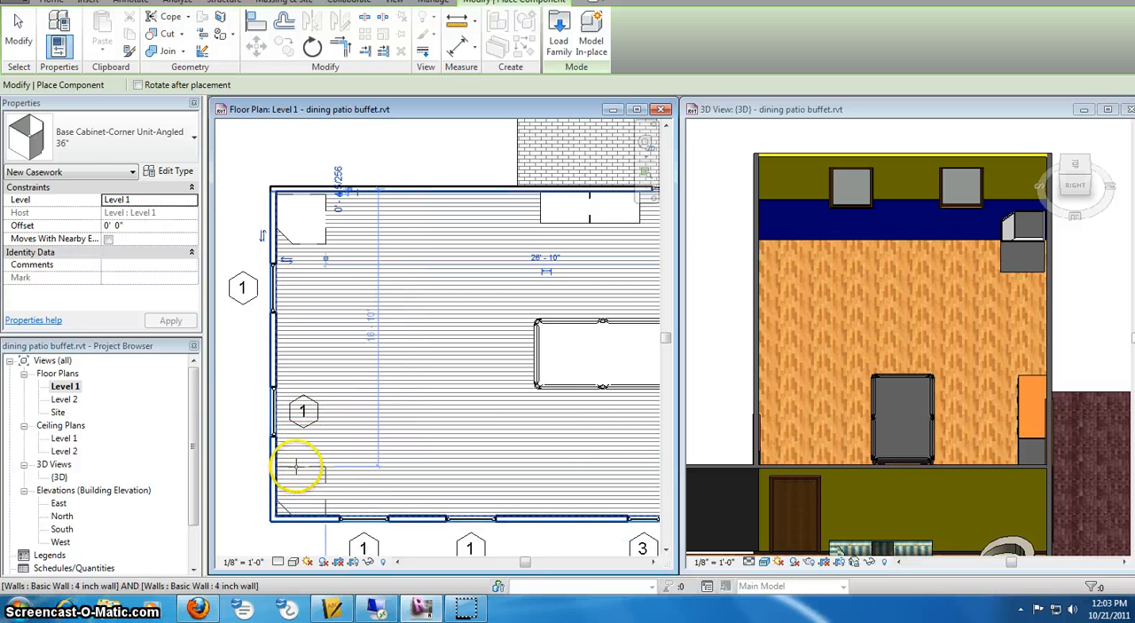
left_click(298, 467)
right_click(383, 361)
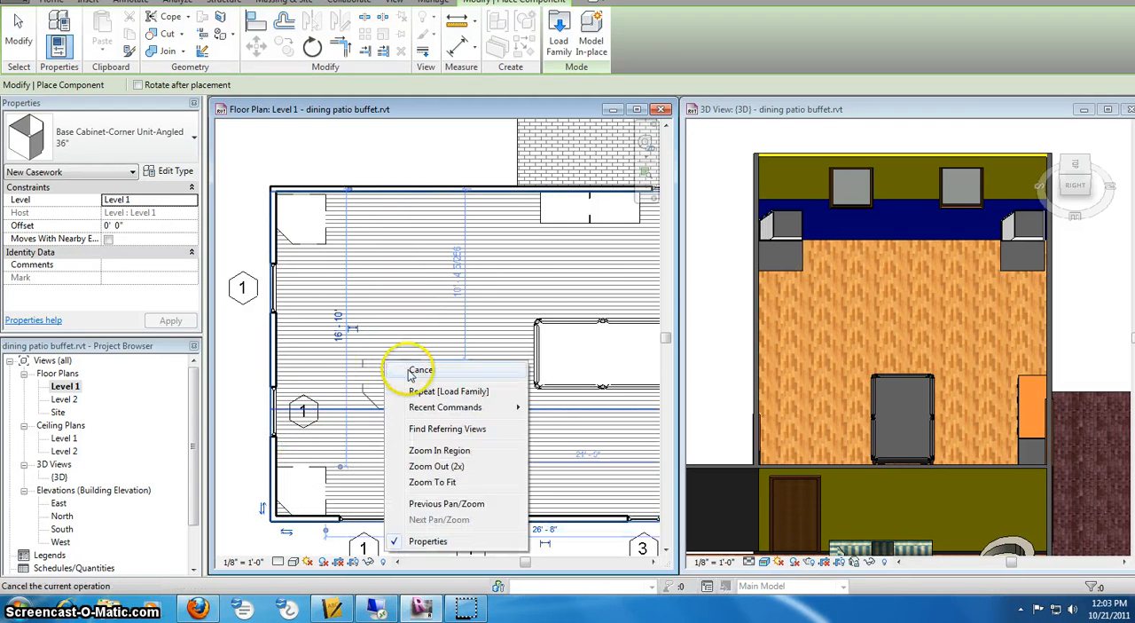
left_click(413, 372)
right_click(398, 346)
left_click(422, 354)
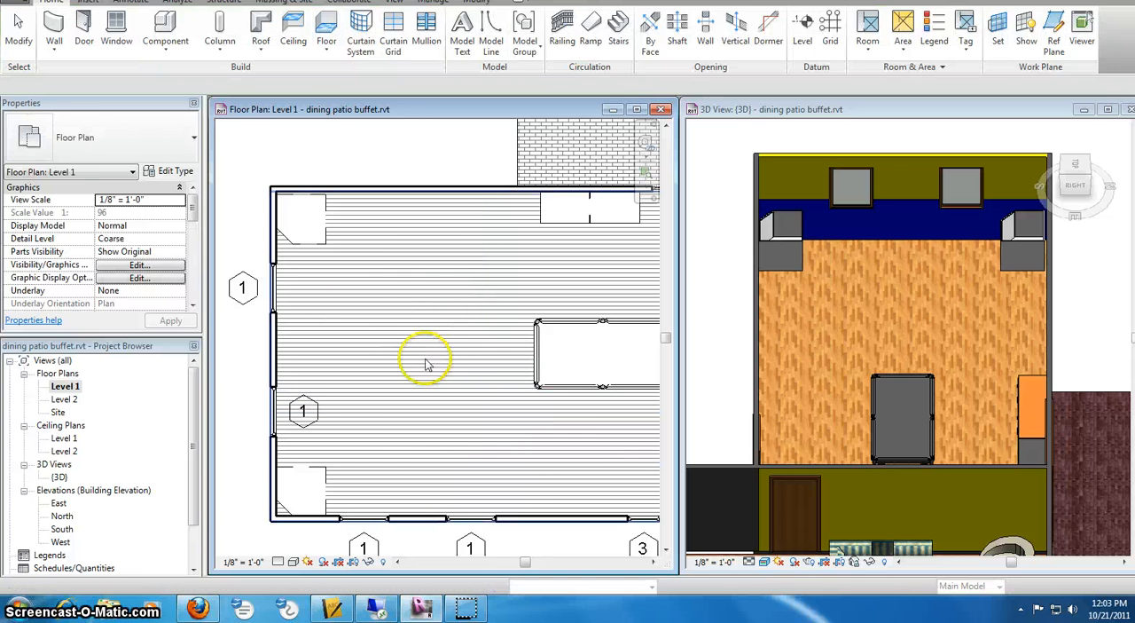
- Flip the hand of both corner cabinets so their angled sides point away from the left wall
left_click(310, 251)
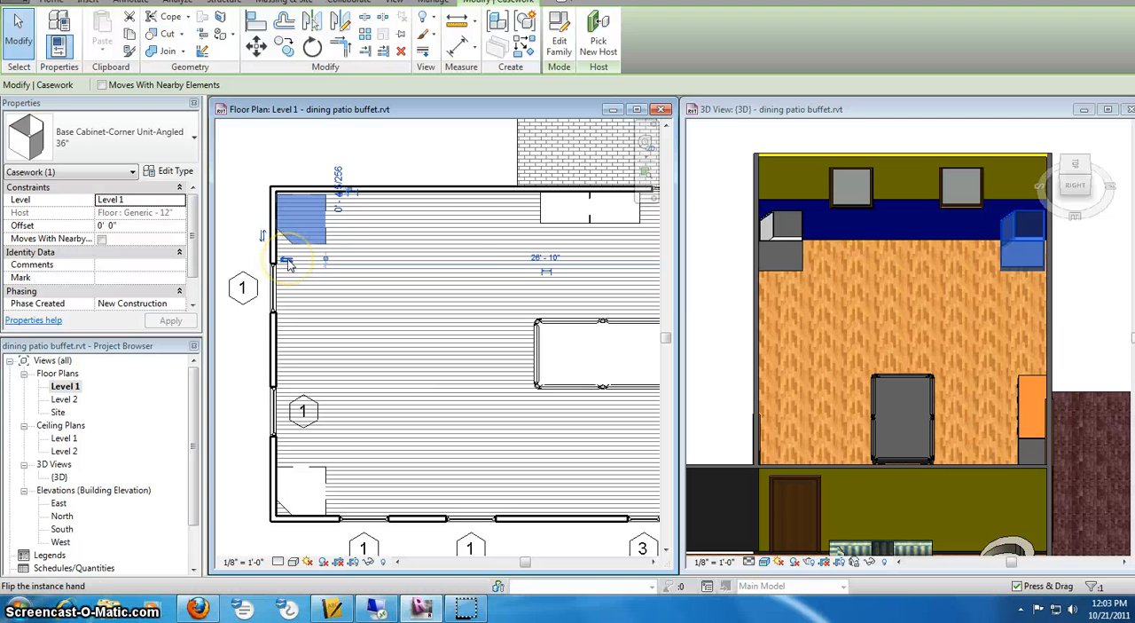
left_click(287, 261)
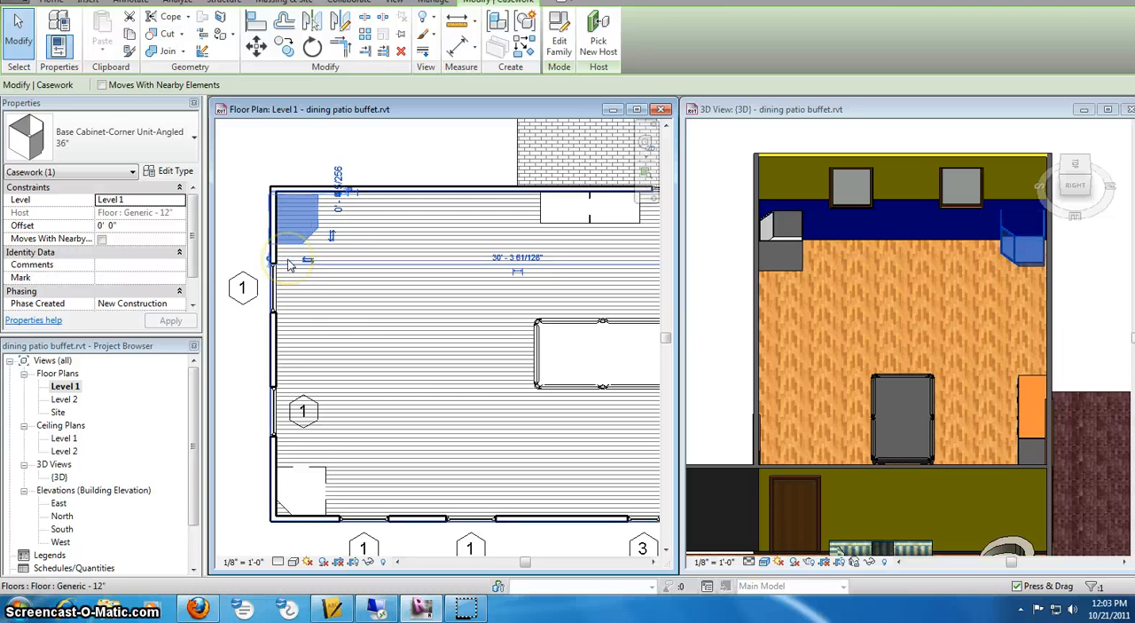
key("Escape")
left_click(327, 476)
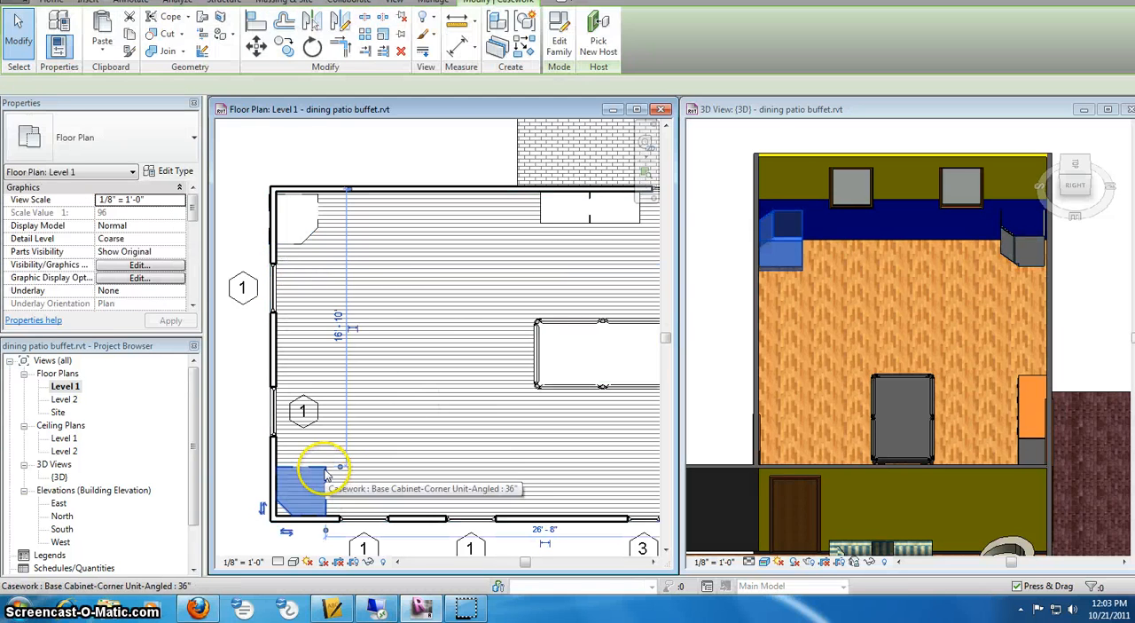
left_click(287, 532)
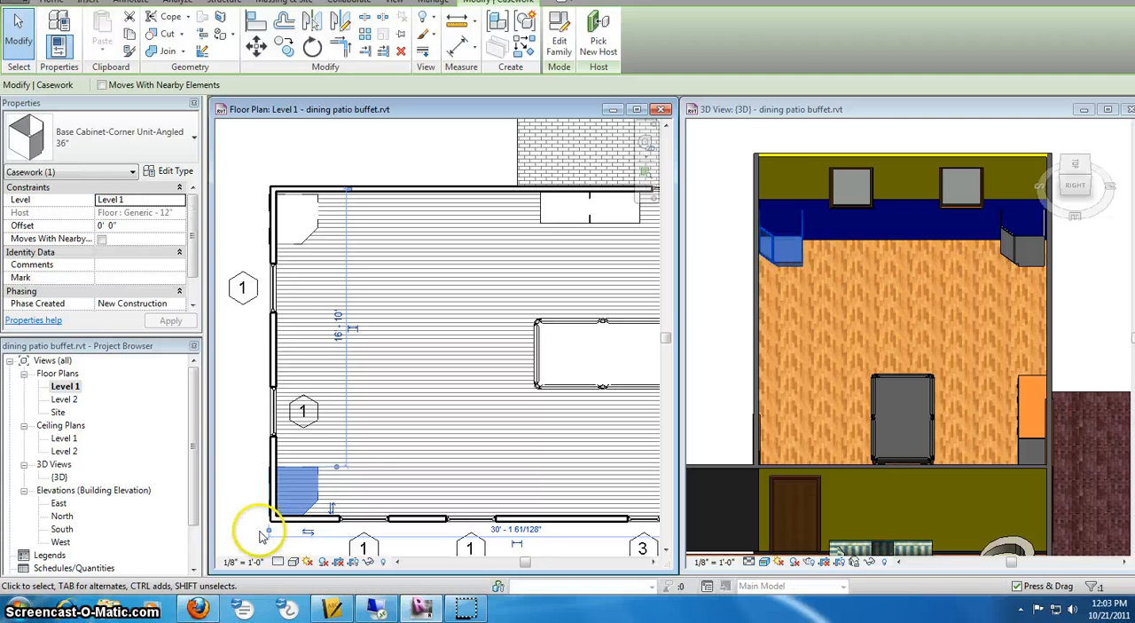
- Flip the lower cabinet's facing toward the room and move it into the lower-left wall corner
mouse_move(332, 515)
left_mouse_down()
mouse_move(355, 456)
mouse_move(310, 466)
mouse_move(321, 507)
left_mouse_up()
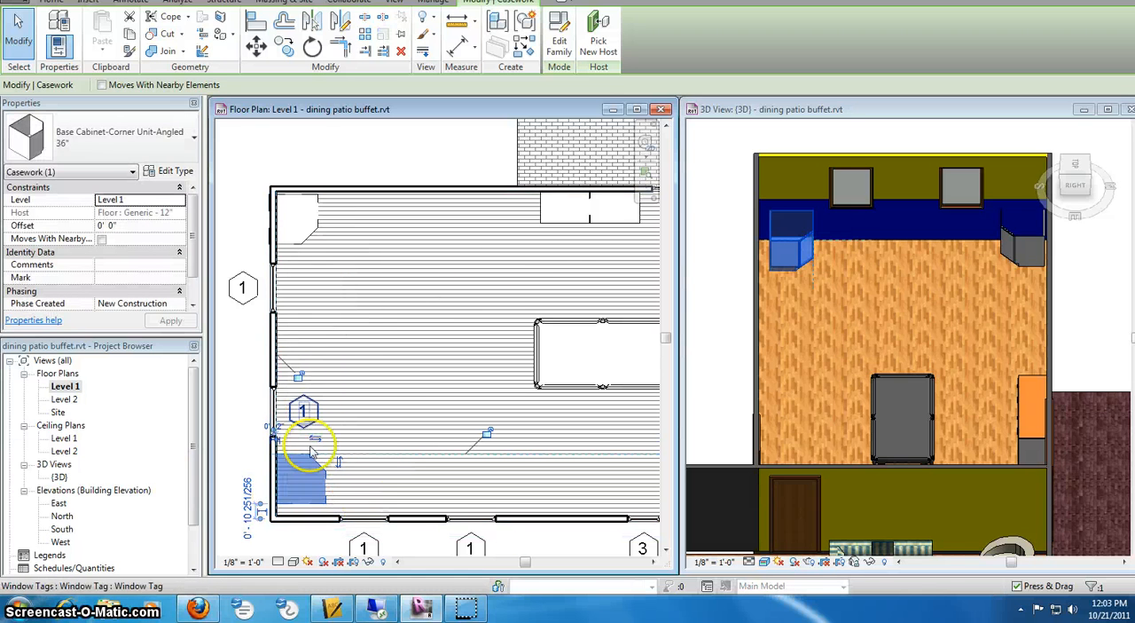
mouse_move(329, 473)
left_mouse_down()
mouse_move(314, 470)
mouse_move(322, 477)
mouse_move(324, 463)
left_mouse_up()
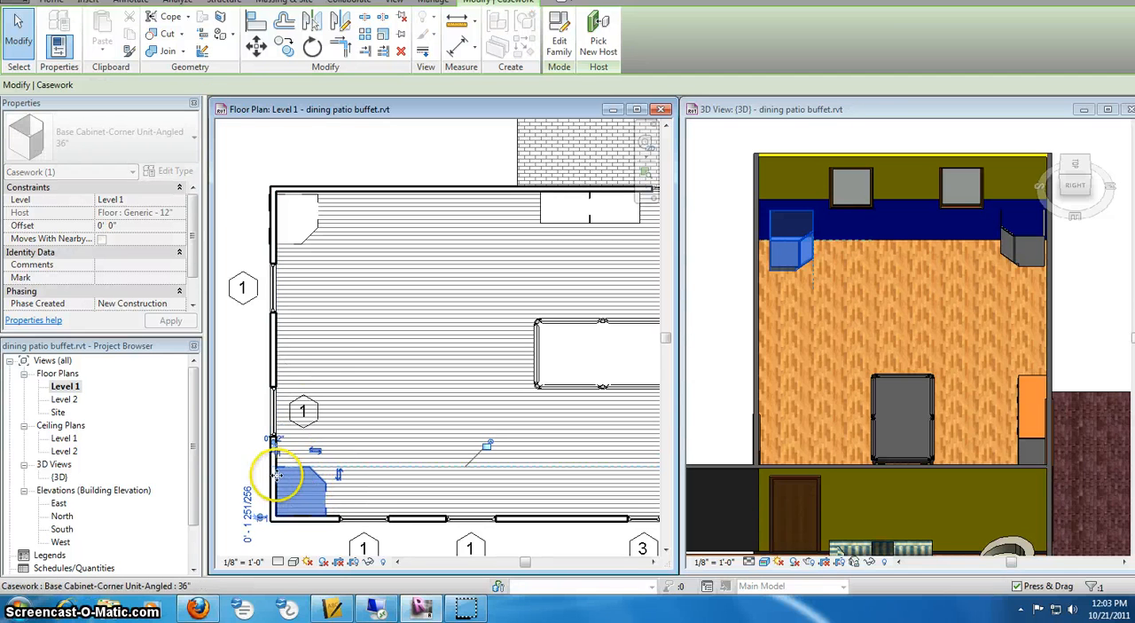
scroll(277, 476, "up", 4)
scroll(457, 364, "down", 1)
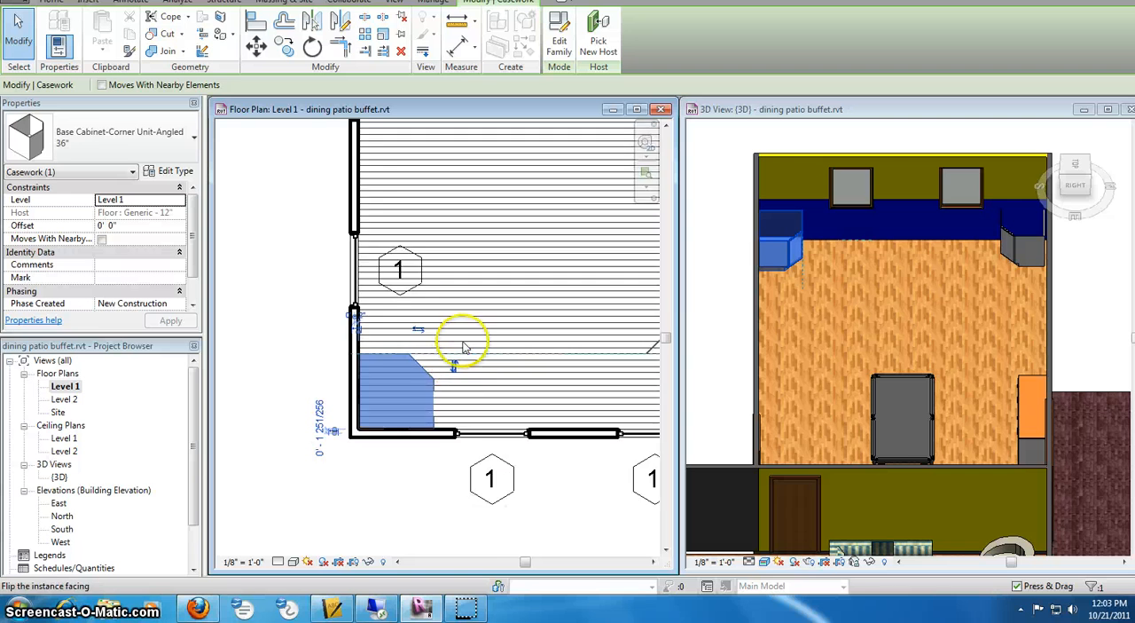
scroll(465, 346, "down", 1)
- Move the upper cabinet off the left wall so it sits tight inside the room's upper-left corner
middle_click_drag(406, 349, 395, 368)
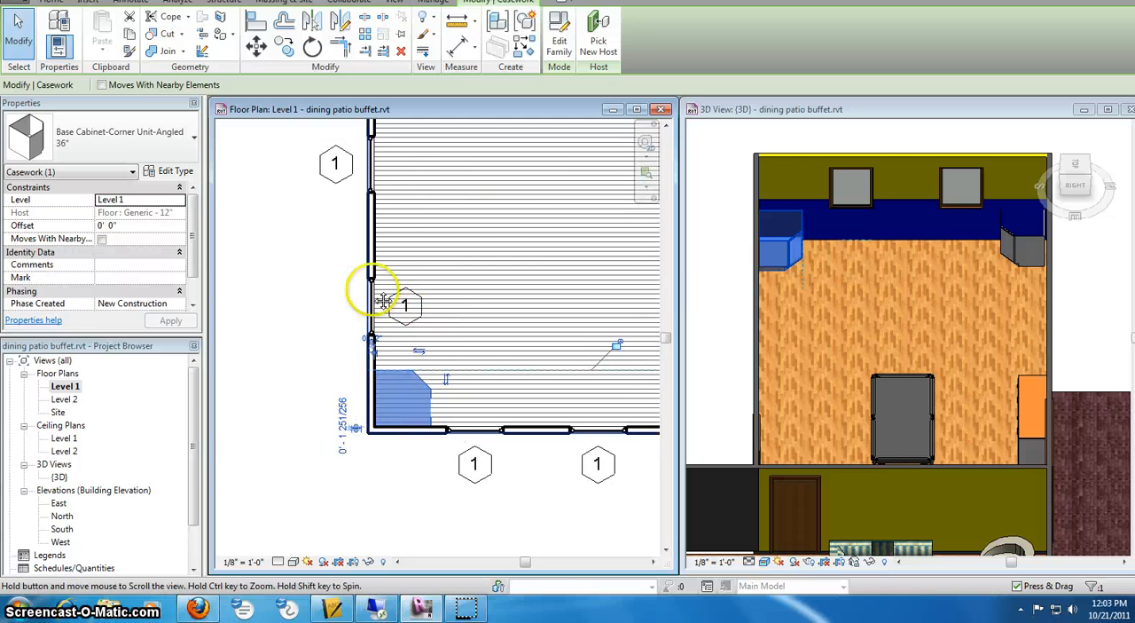
mouse_move(380, 299)
middle_mouse_down()
mouse_move(385, 183)
mouse_move(399, 254)
middle_mouse_up()
middle_click_drag(372, 308, 337, 376)
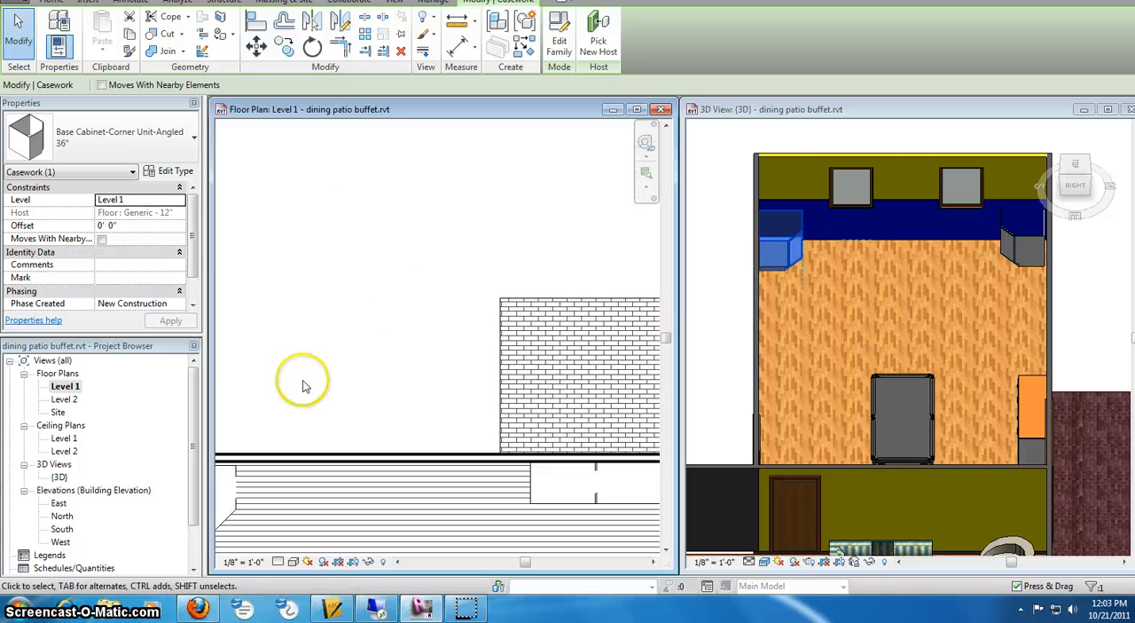
scroll(362, 381, "down", 2)
scroll(303, 445, "up", 3)
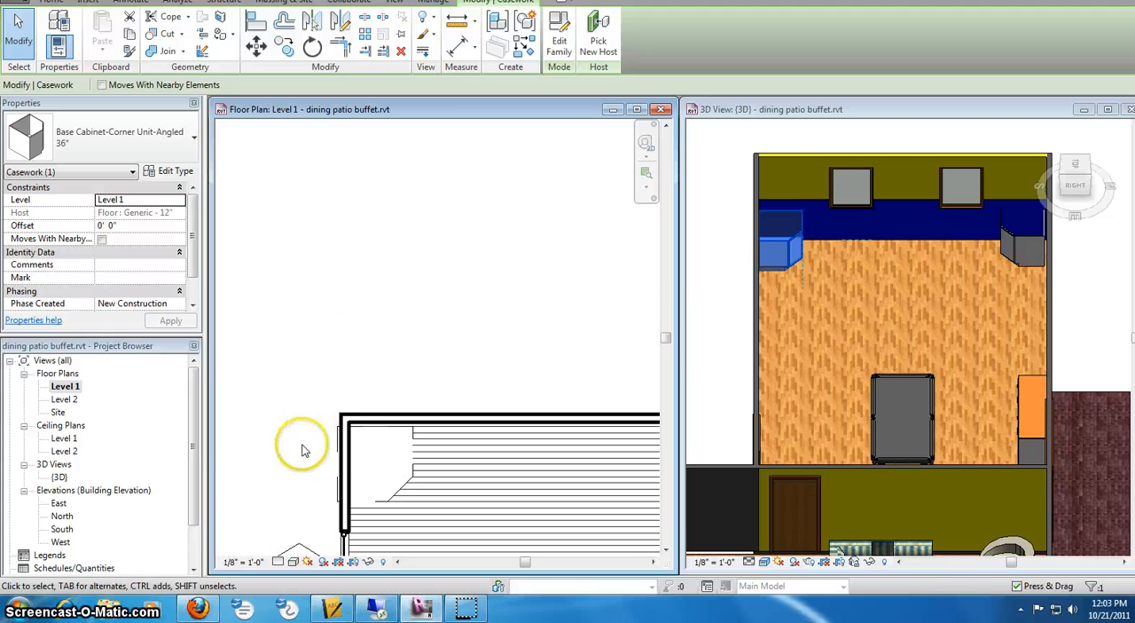
left_click(395, 426)
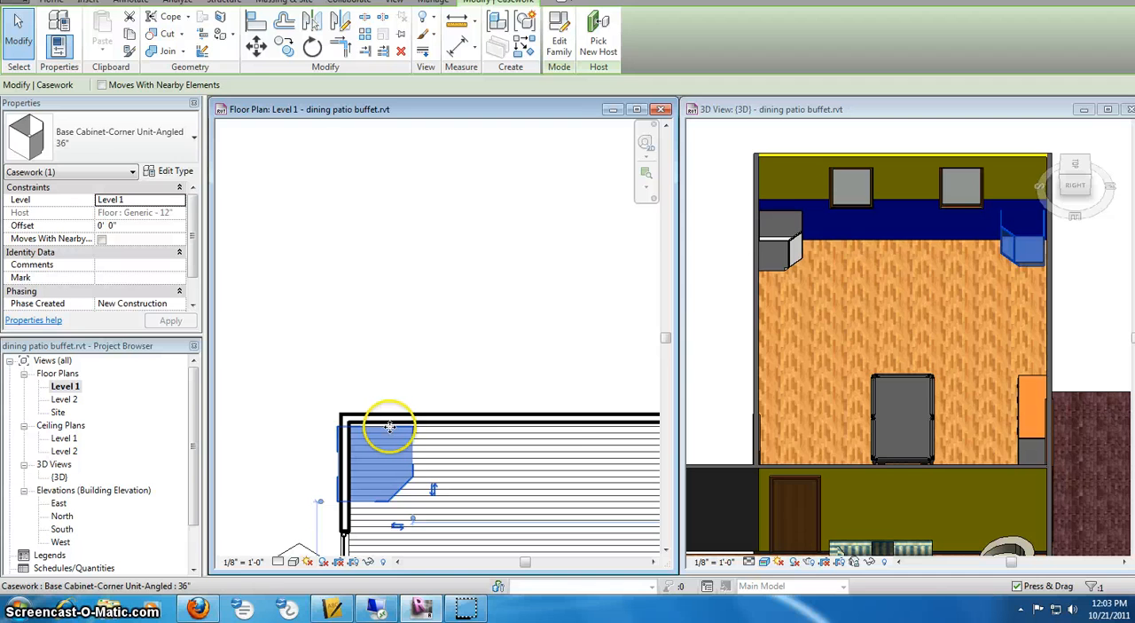
left_click_drag(393, 424, 404, 441)
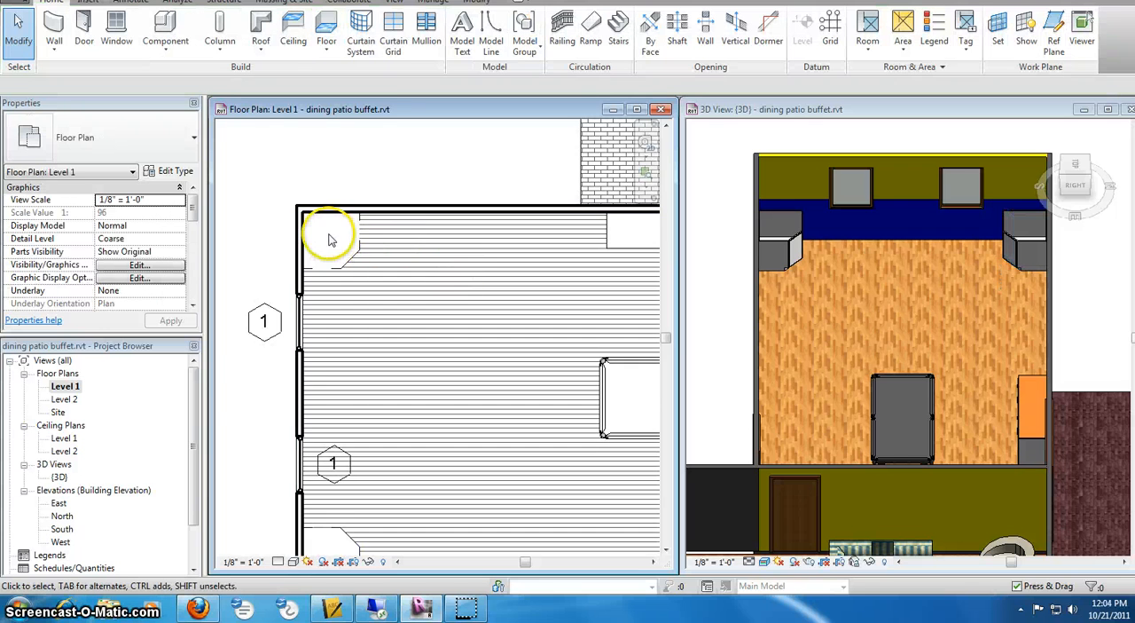
scroll(339, 246, "up", 5)
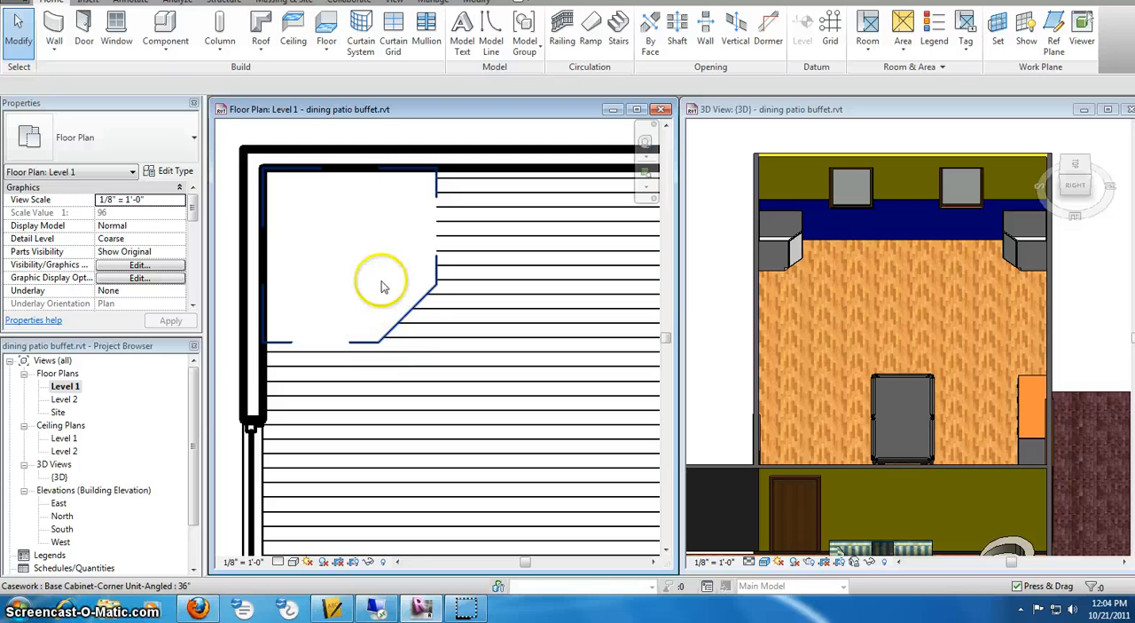
scroll(384, 286, "down", 3)
scroll(391, 306, "down", 2)
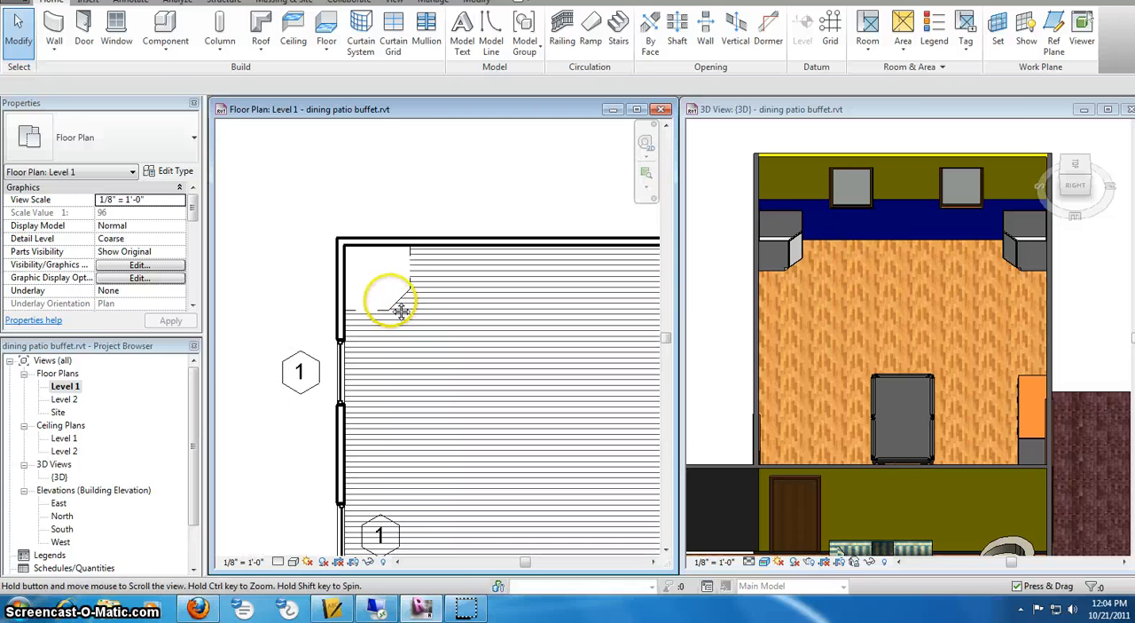
middle_click_drag(400, 309, 376, 301)
scroll(405, 266, "down", 2)
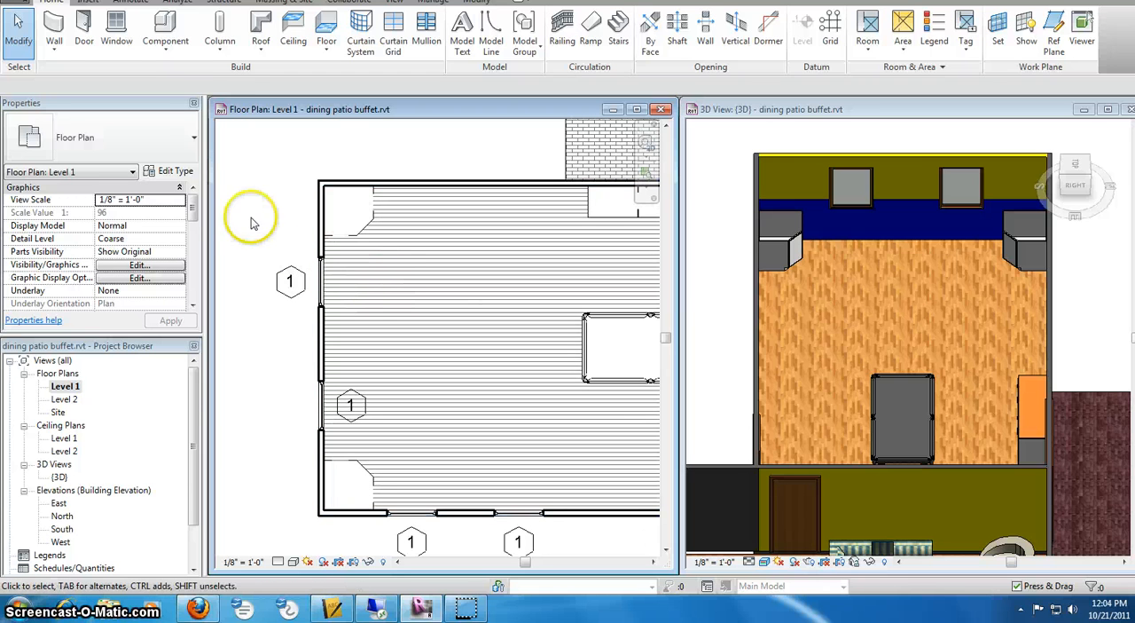
- Start placing a component and open the Domestic Kitchen casework folder for loading a family
left_click(165, 29)
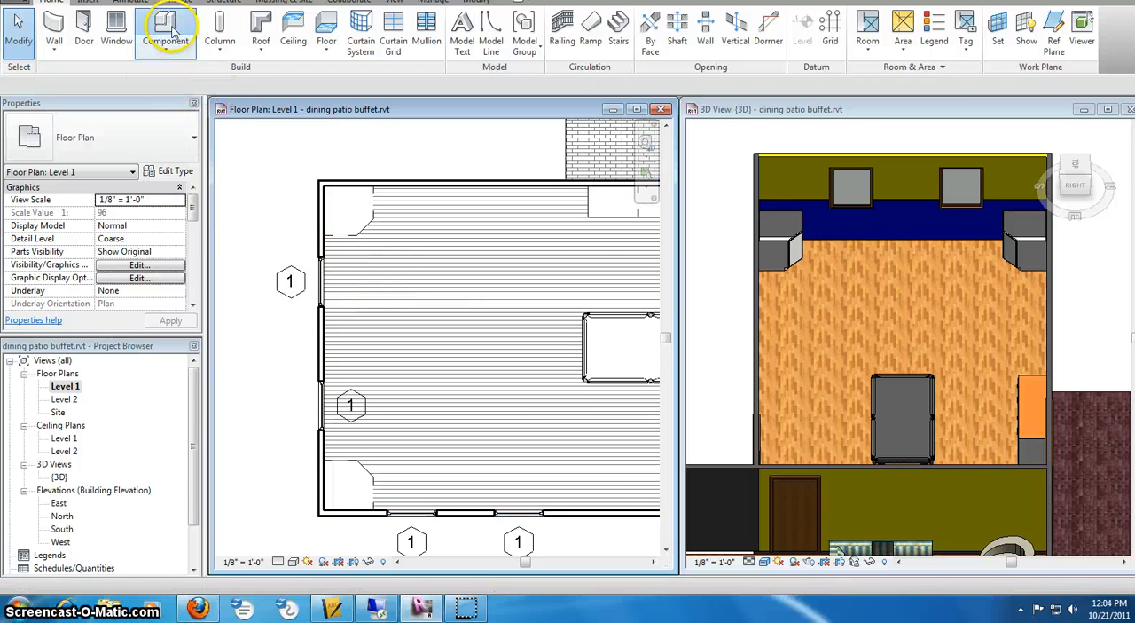
left_click(566, 44)
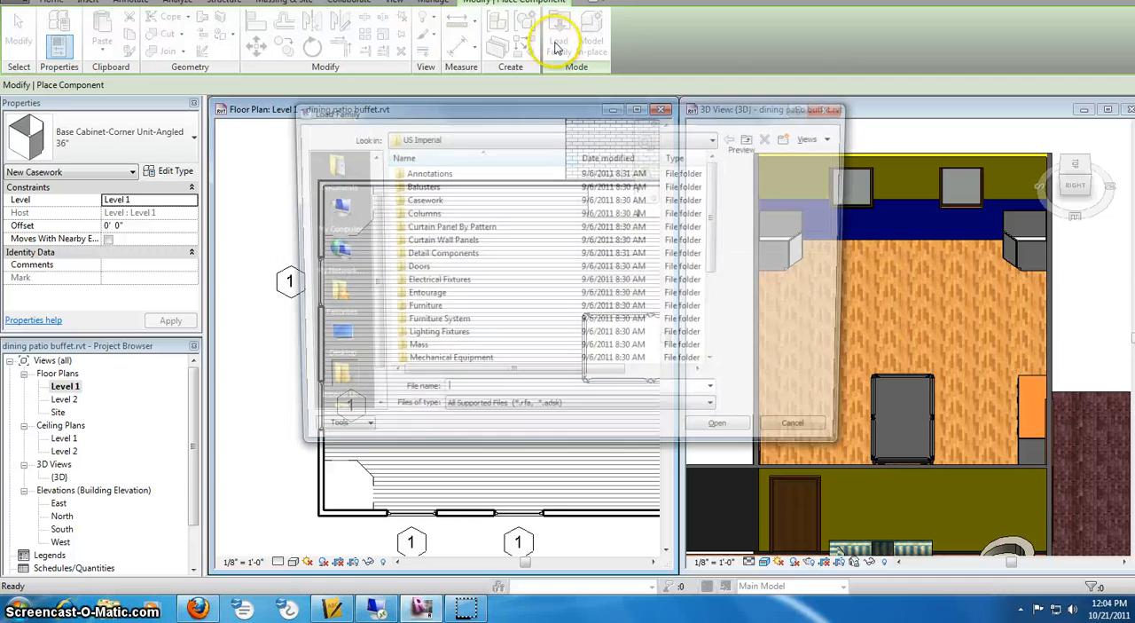
double_click(419, 199)
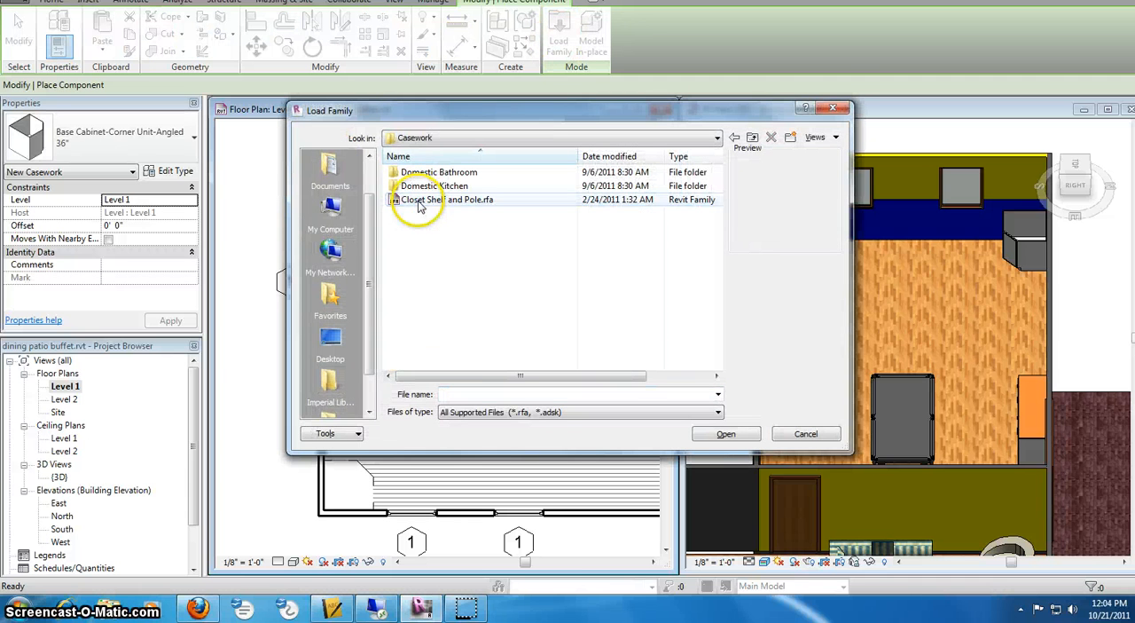
left_click(430, 186)
double_click(430, 186)
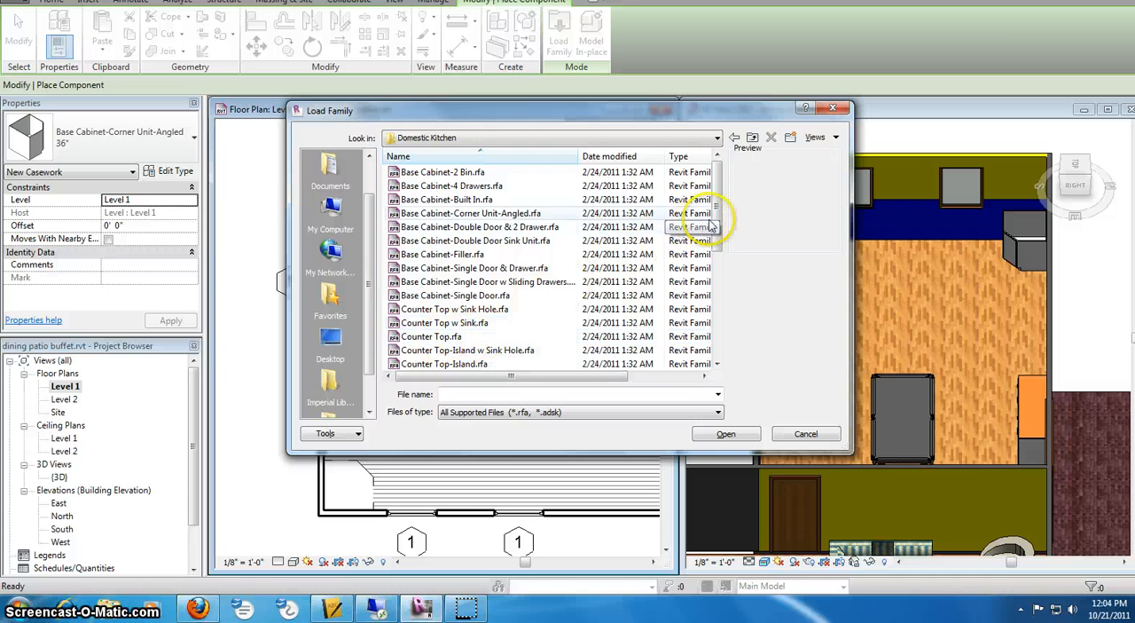
- Preview the counter top families and load Counter Top-L Shaped w Sink.rfa
left_click_drag(716, 225, 711, 249)
left_click(459, 313)
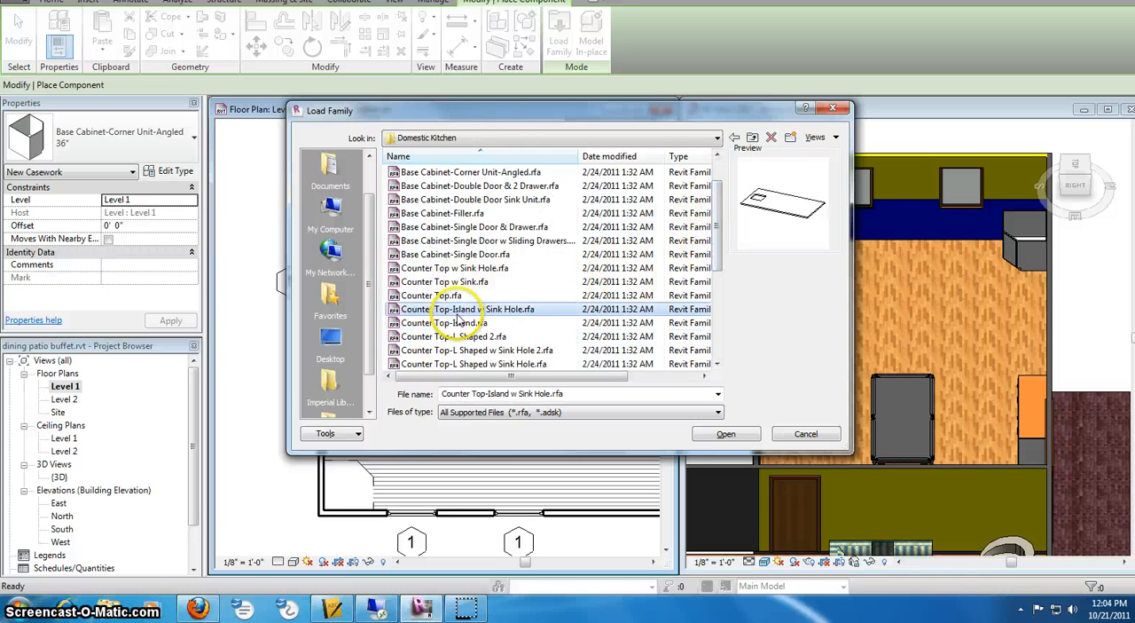
left_click(461, 325)
left_click(448, 351)
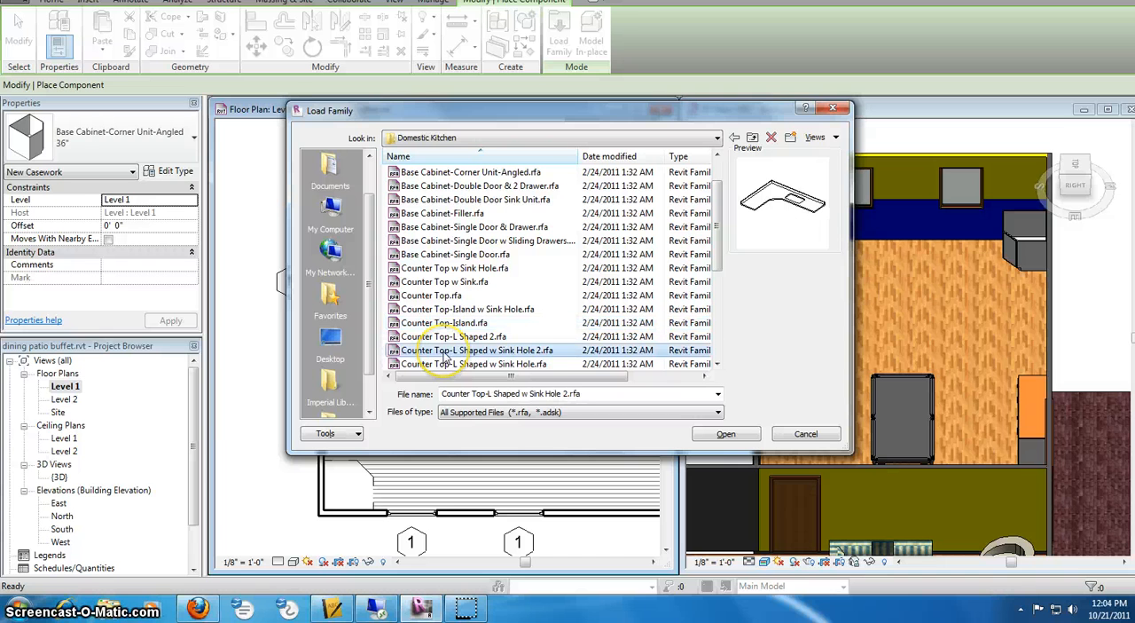
left_click(479, 364)
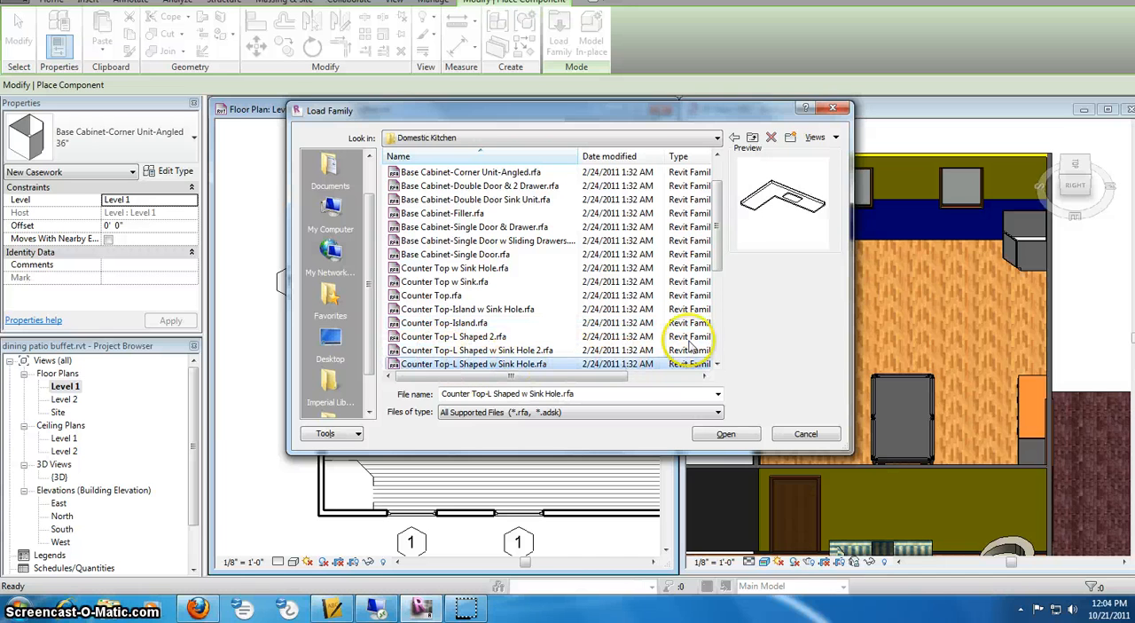
left_click_drag(721, 263, 721, 275)
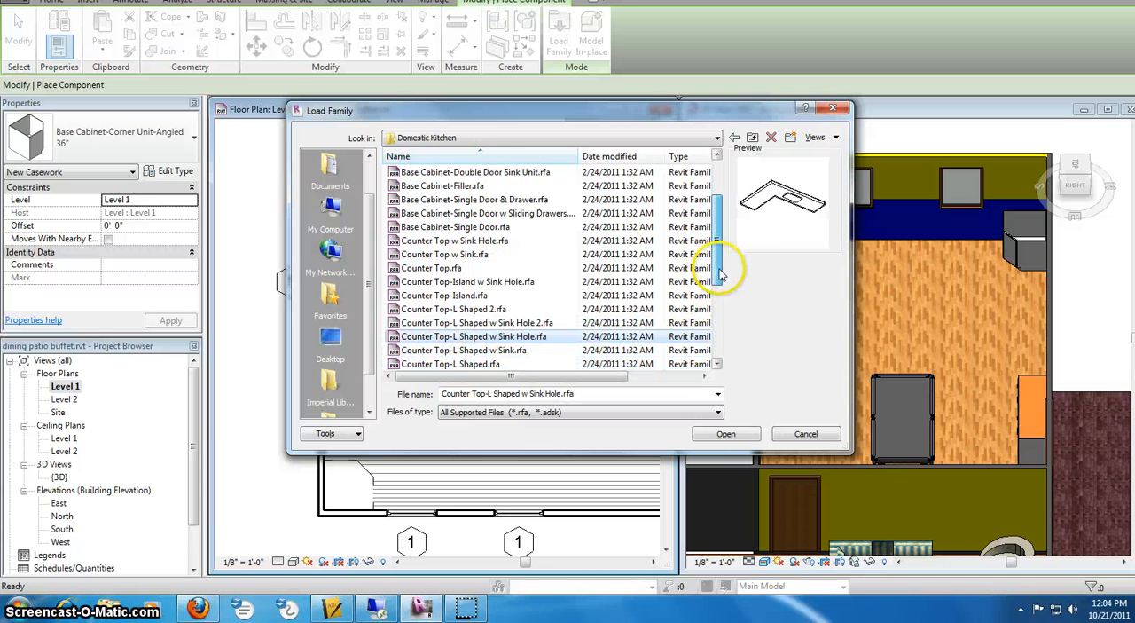
left_click(504, 352)
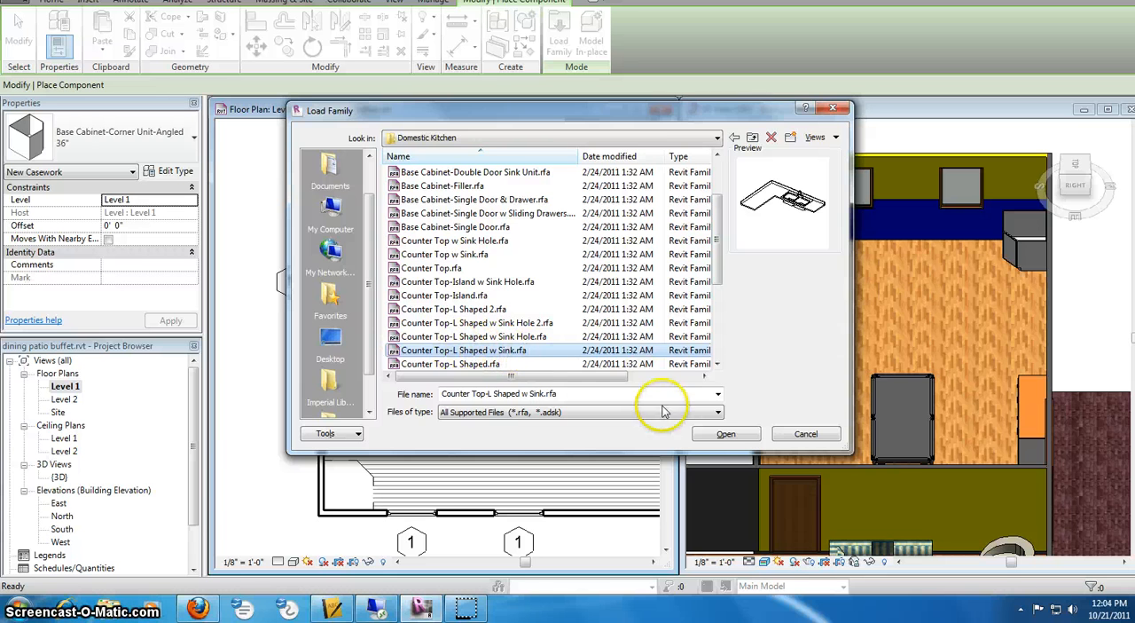
left_click(725, 434)
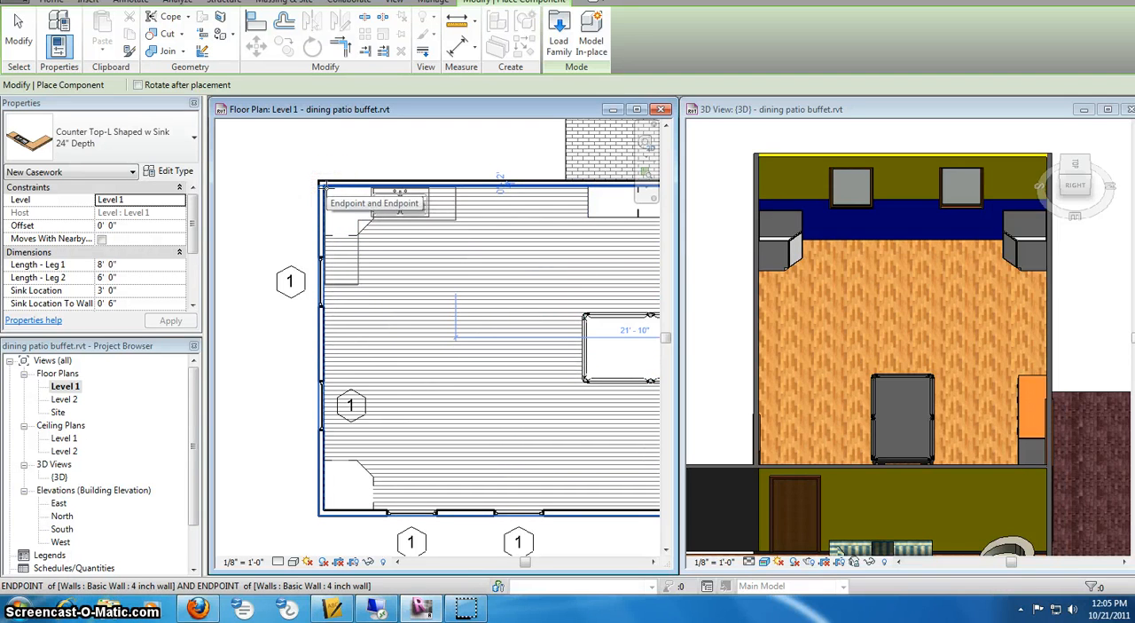
- Place the 24" deep L-shaped counter top with sink in the room's upper-left corner, over the corner cabinet
left_click(326, 187)
right_click(446, 246)
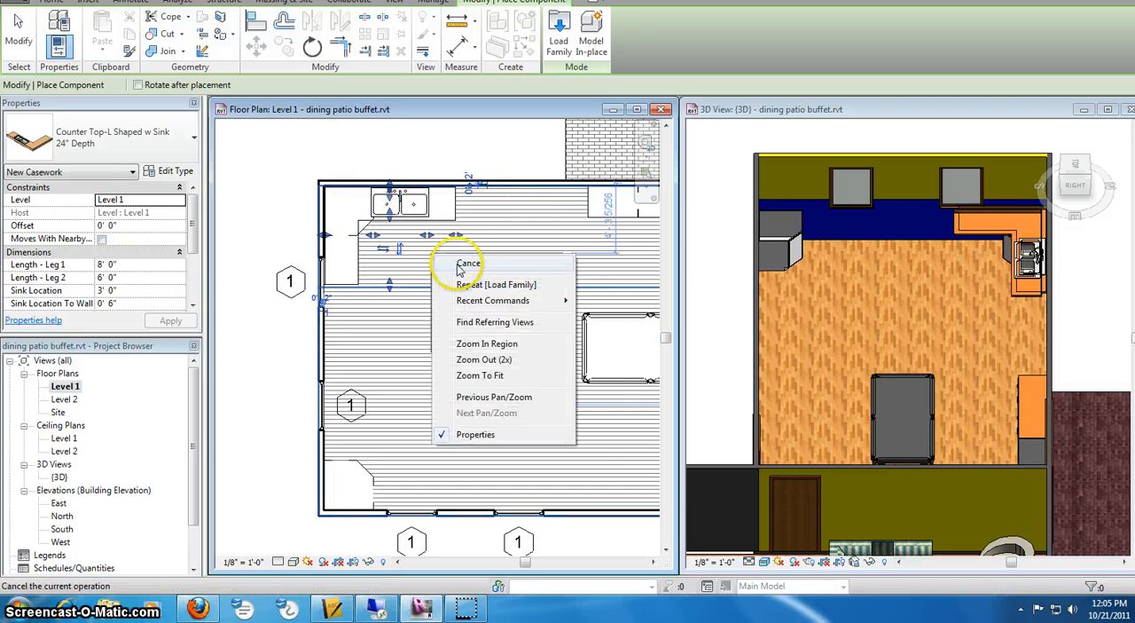
key("Escape")
right_click(464, 274)
left_click(470, 284)
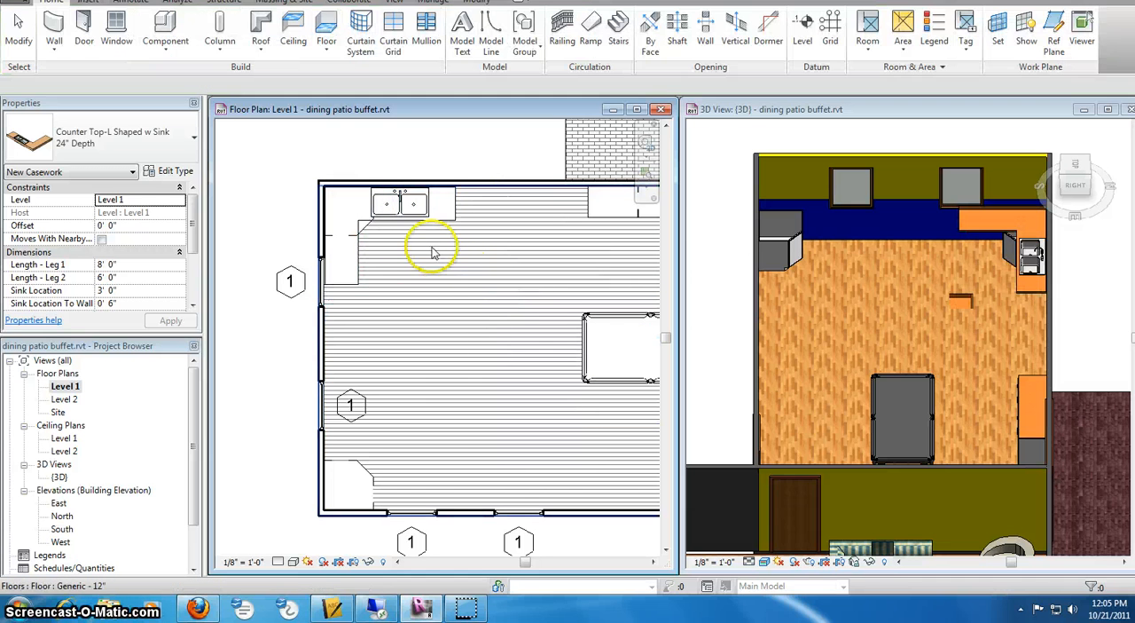
- Try flipping the facing and hand of the L-shaped counter top with sink in the room's upper-left corner
left_click(432, 218)
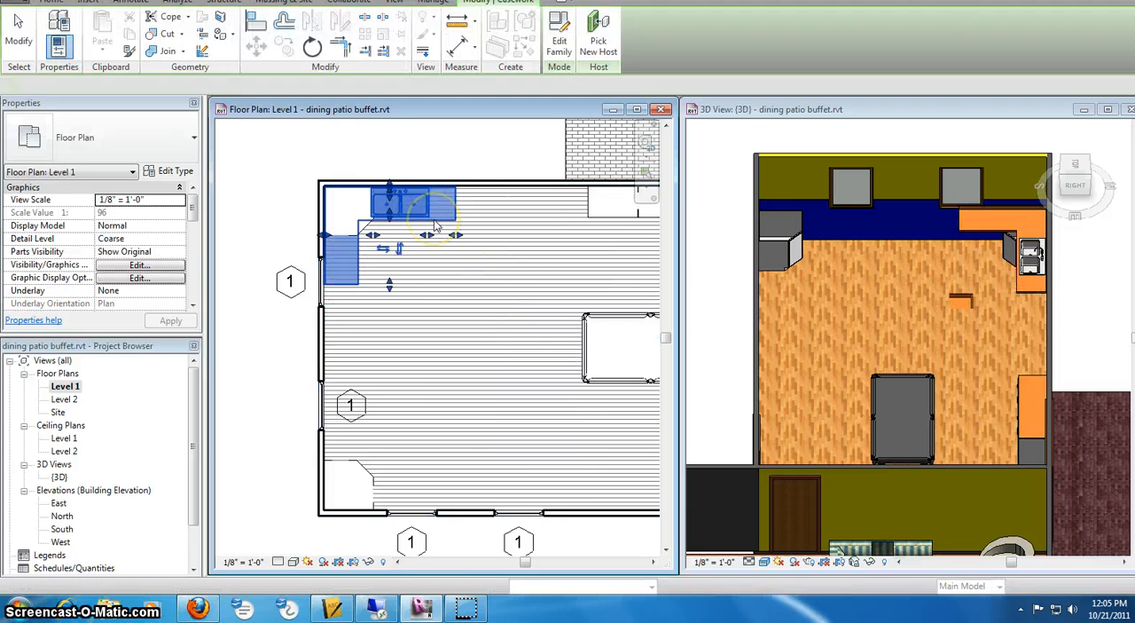
left_click(400, 252)
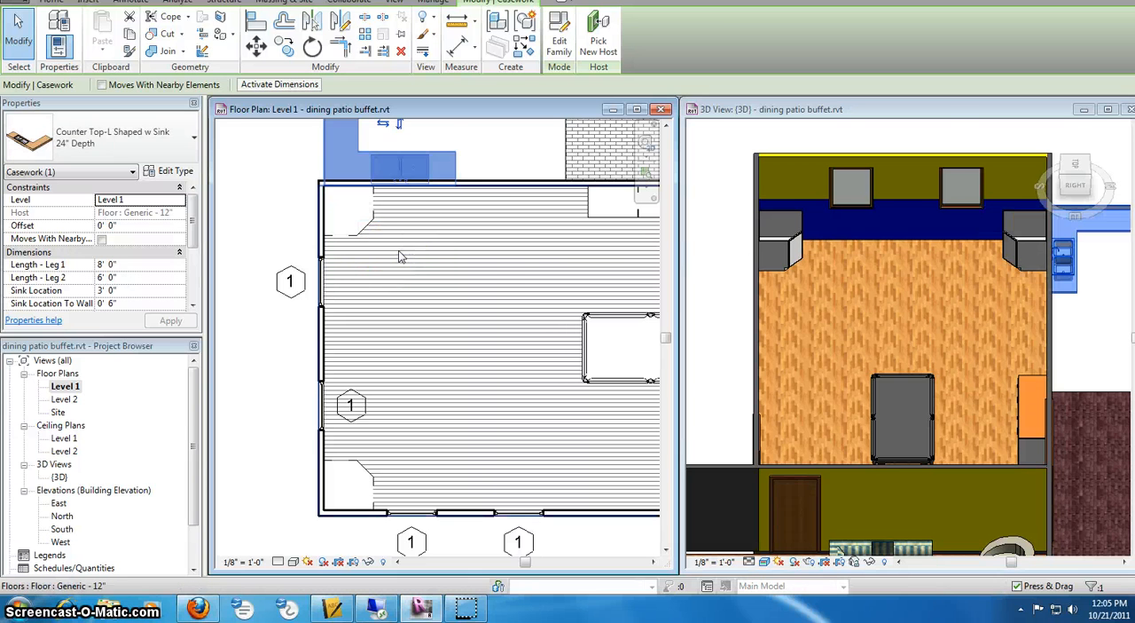
middle_click_drag(426, 240, 417, 304)
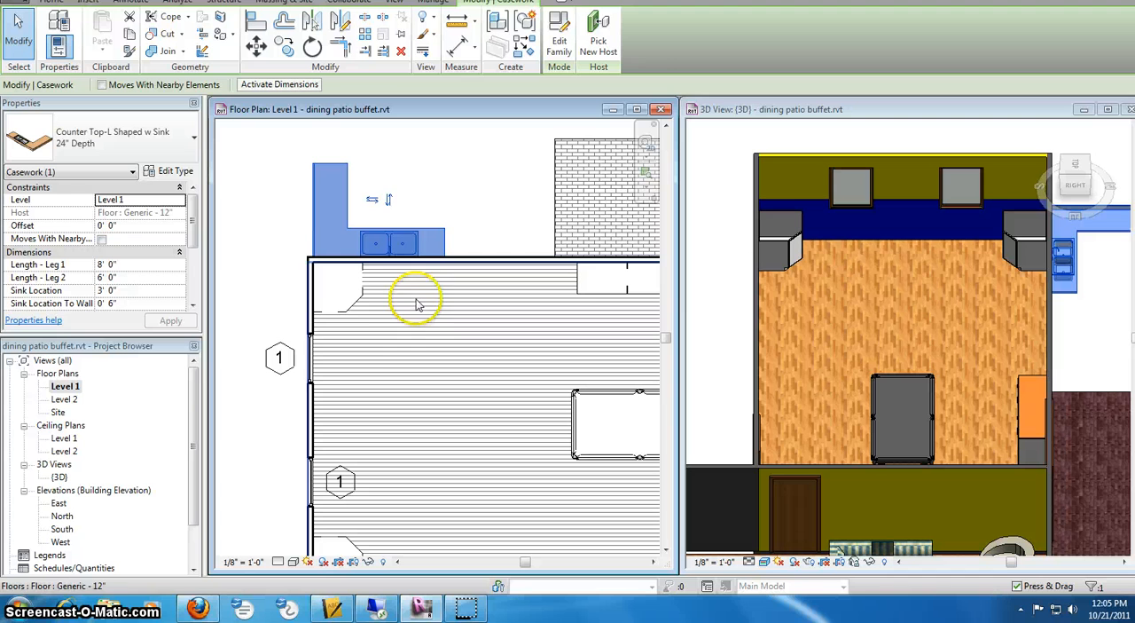
left_click(387, 202)
left_click(373, 325)
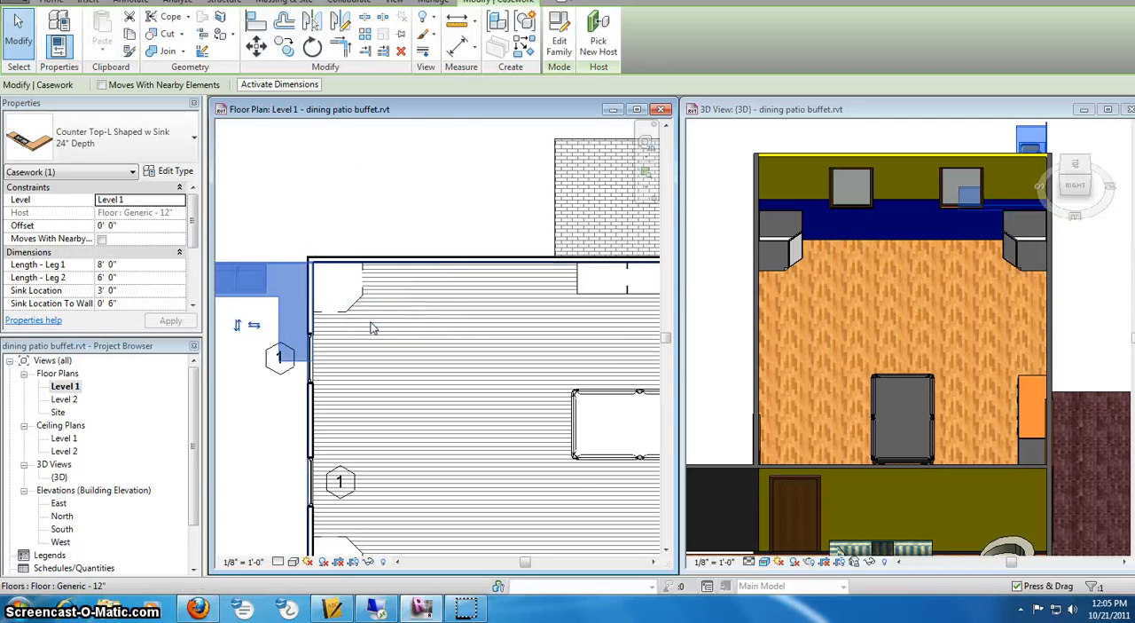
left_click(239, 326)
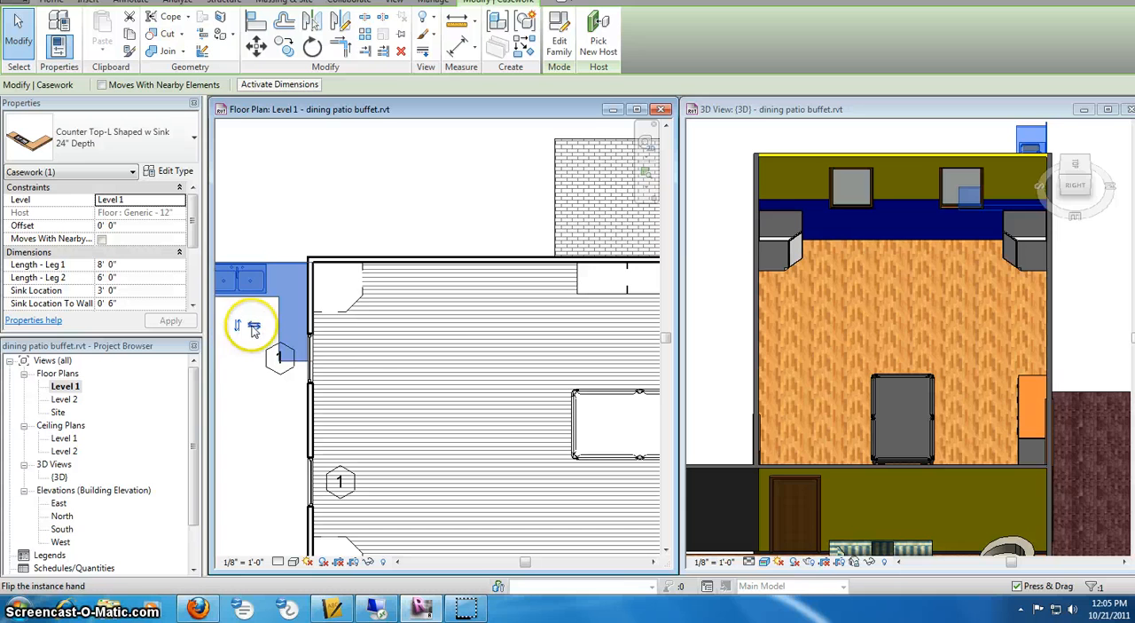
left_click(255, 328)
left_click(459, 348)
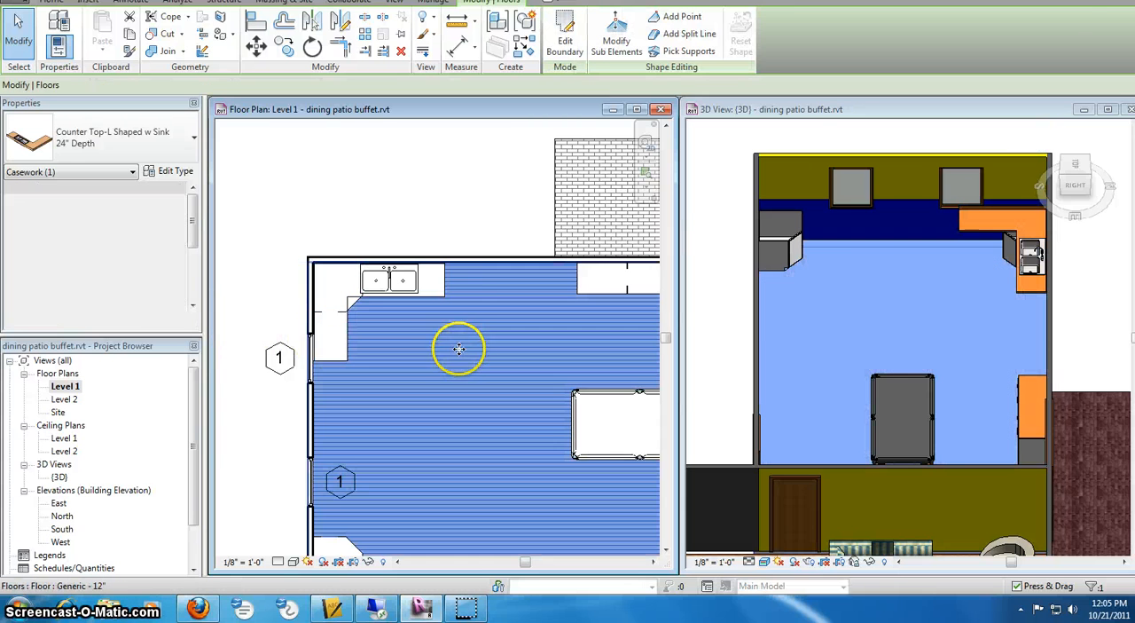
left_click(406, 235)
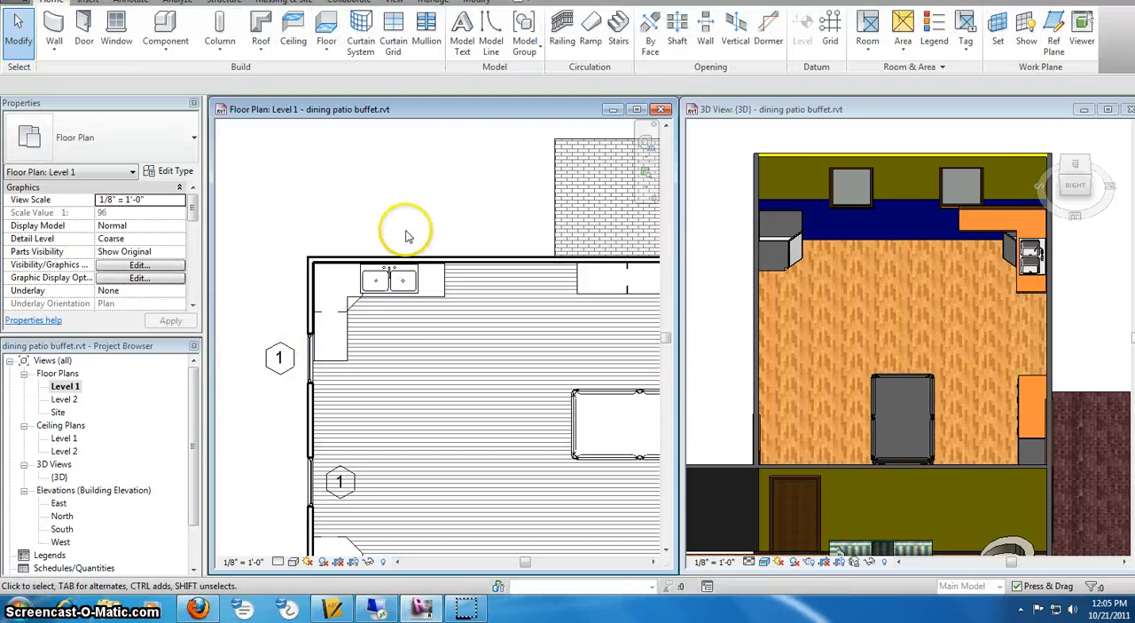
- Stretch the sink counter top's legs along the walls to about 13' 6" for Leg 1 and about 10' 11" for Leg 2
left_click(410, 298)
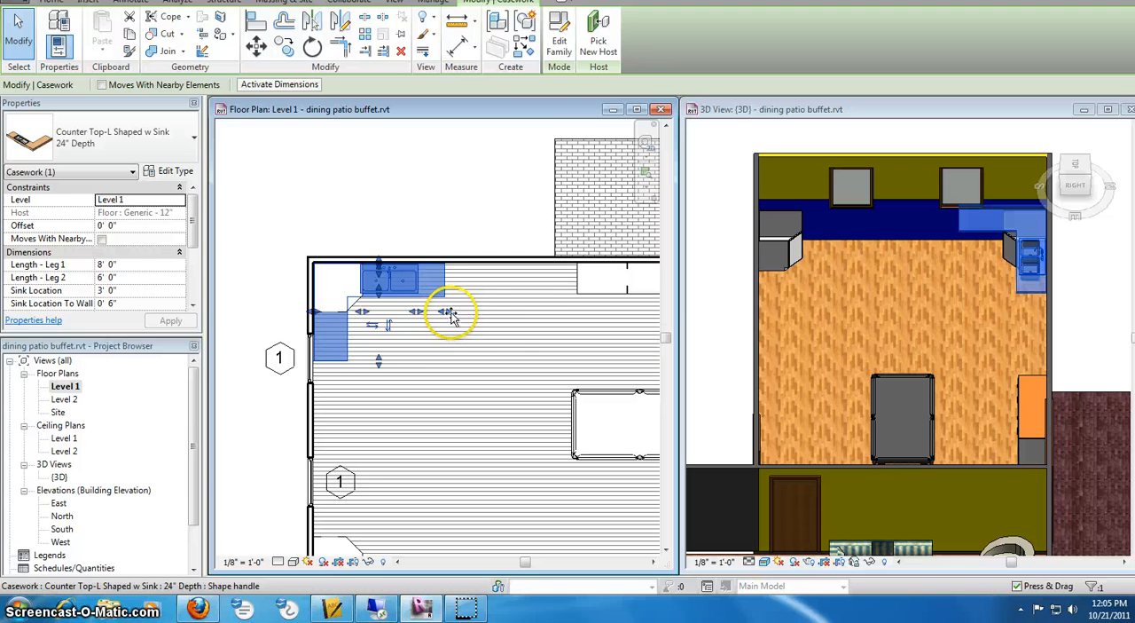
left_click_drag(449, 313, 535, 310)
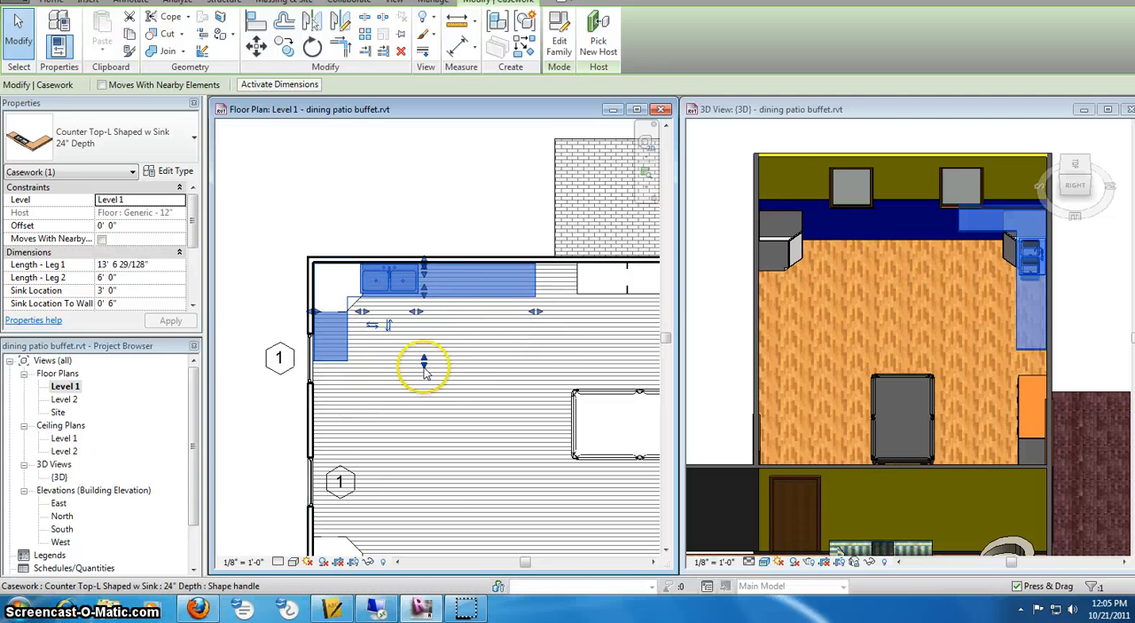
left_click_drag(424, 371, 420, 445)
left_click(405, 254)
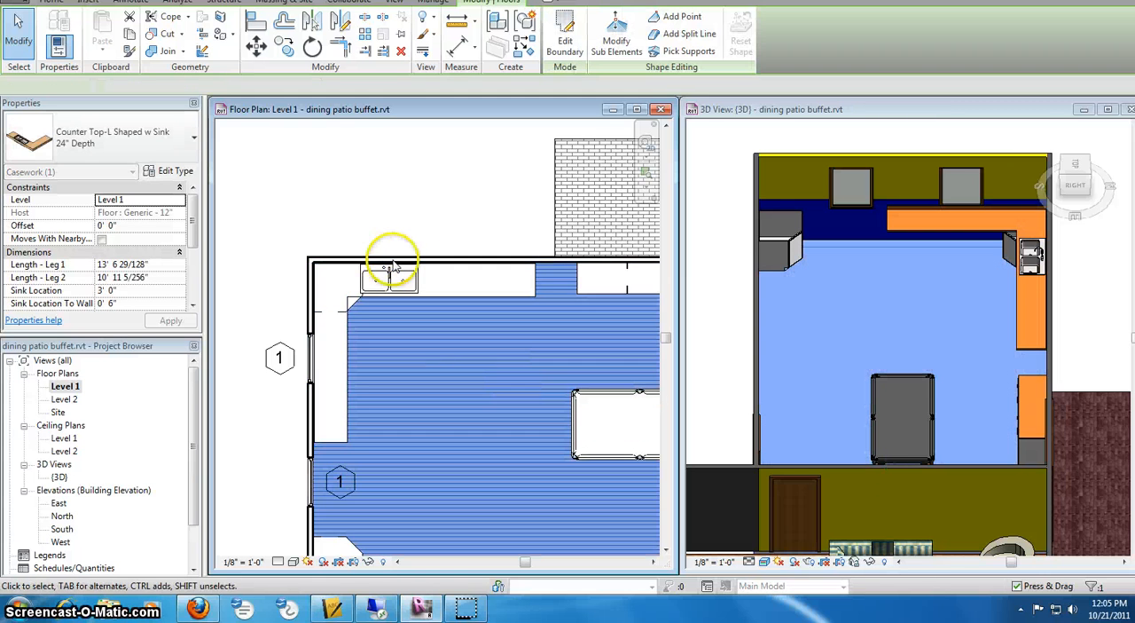
- Shift the sink and its cutout along the counter top's upper leg, away from the corner, to a sink location of about 4' 2"
scroll(395, 266, "up", 2)
left_click(456, 324)
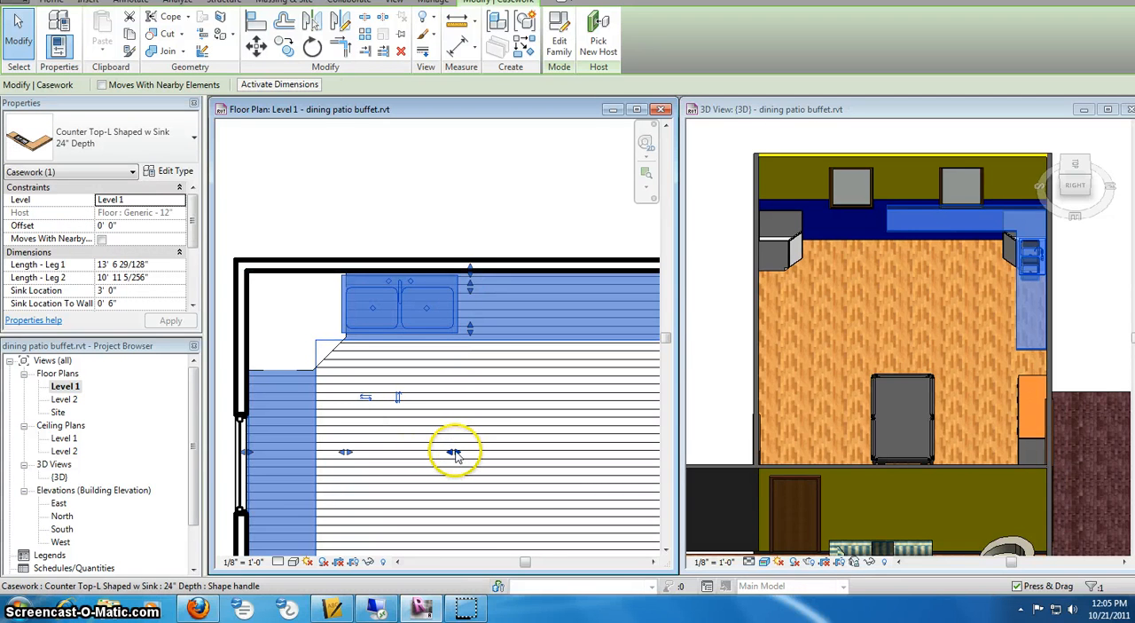
left_click_drag(455, 455, 498, 452)
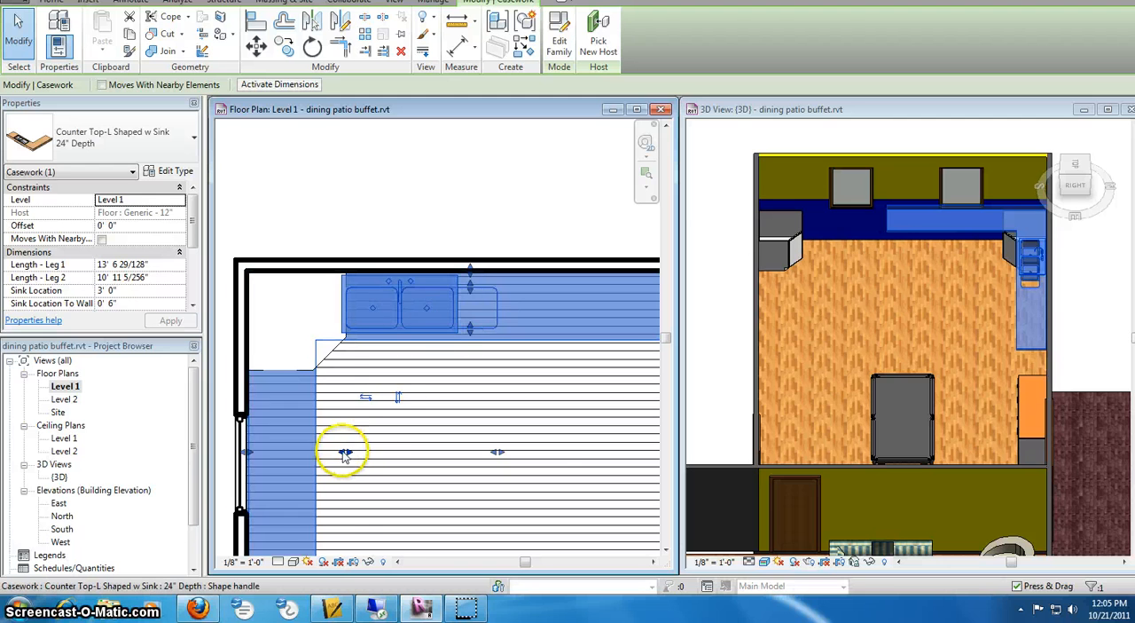
left_click_drag(347, 453, 387, 452)
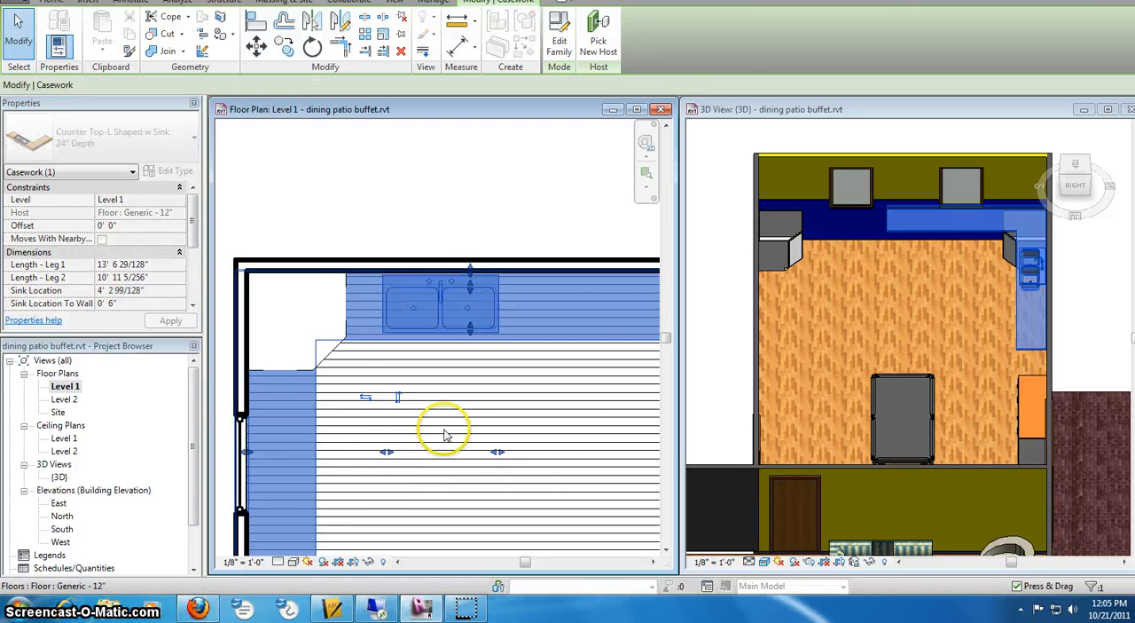
left_click(451, 207)
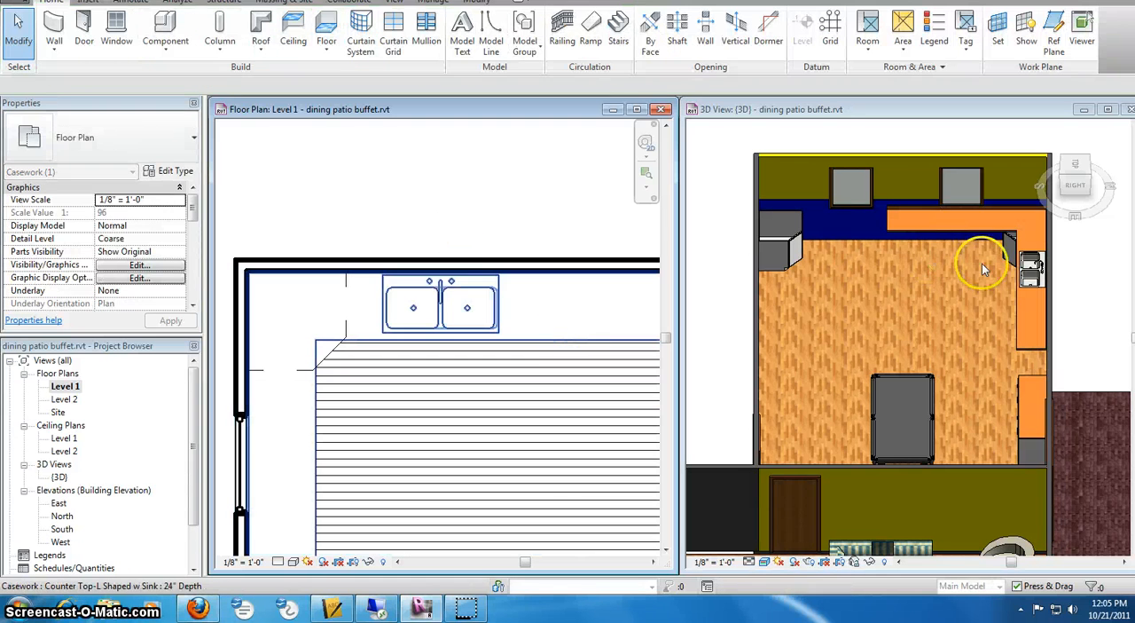
- Examine the sink counter top and corner base cabinet in the 3D view from a front-right isometric angle
left_click(1065, 182)
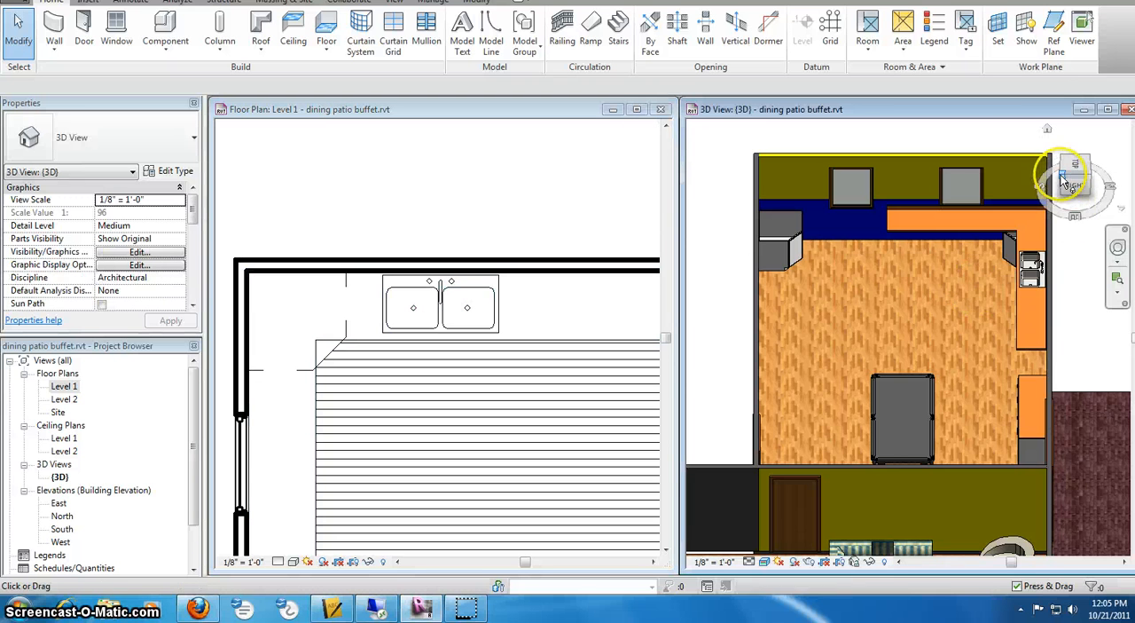
left_click(1065, 182)
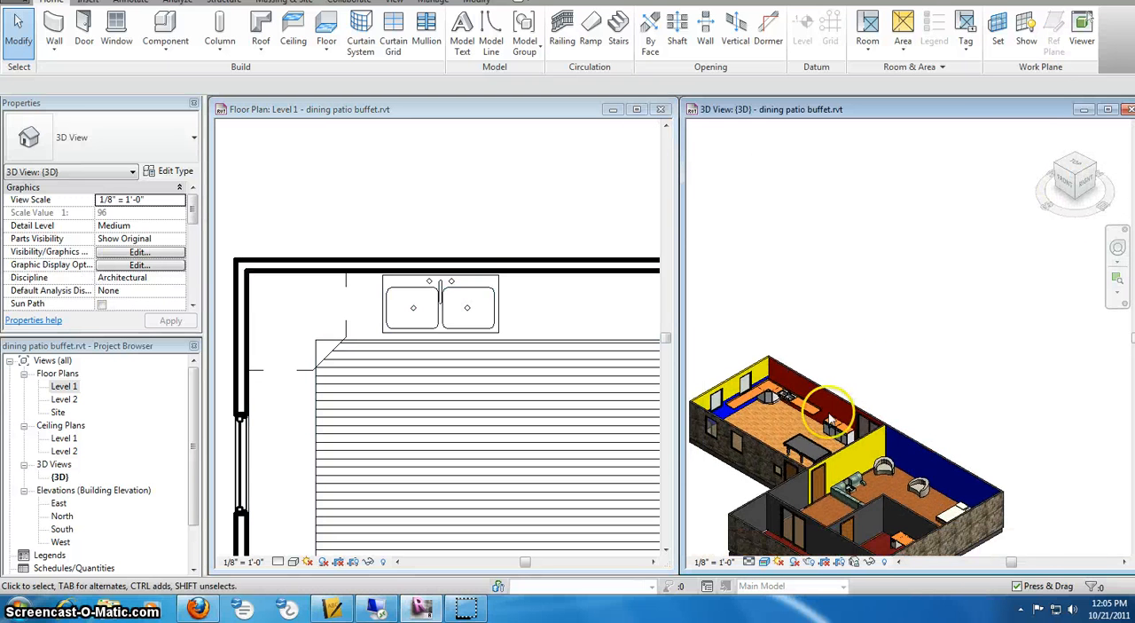
scroll(761, 423, "up", 6)
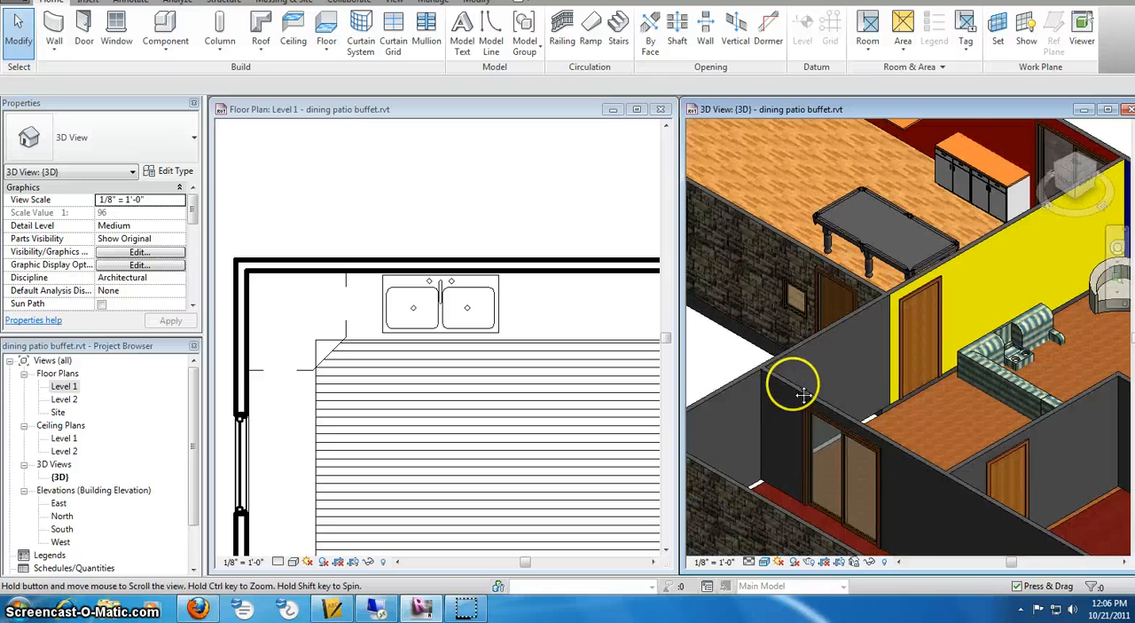
scroll(814, 377, "down", 5)
scroll(760, 208, "up", 4)
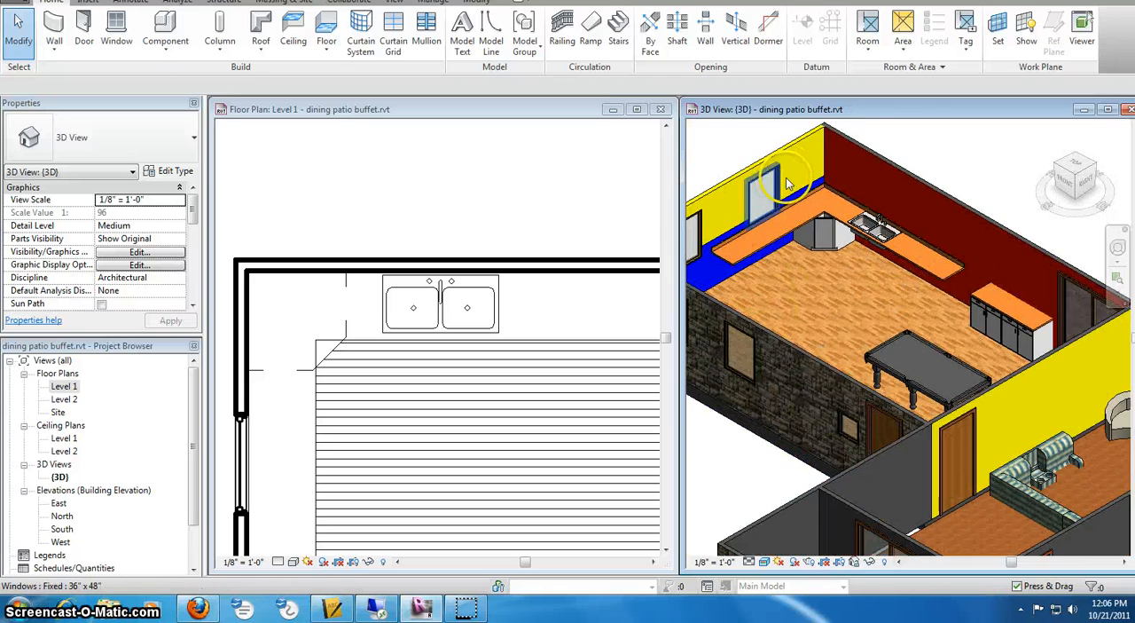
scroll(847, 248, "up", 2)
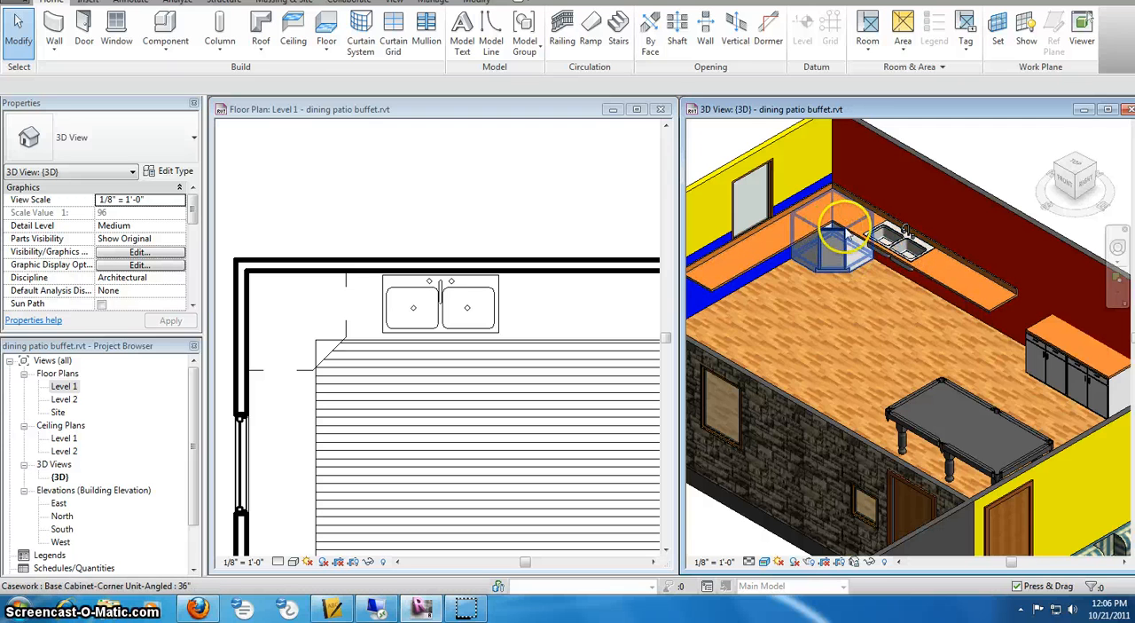
left_click(842, 232)
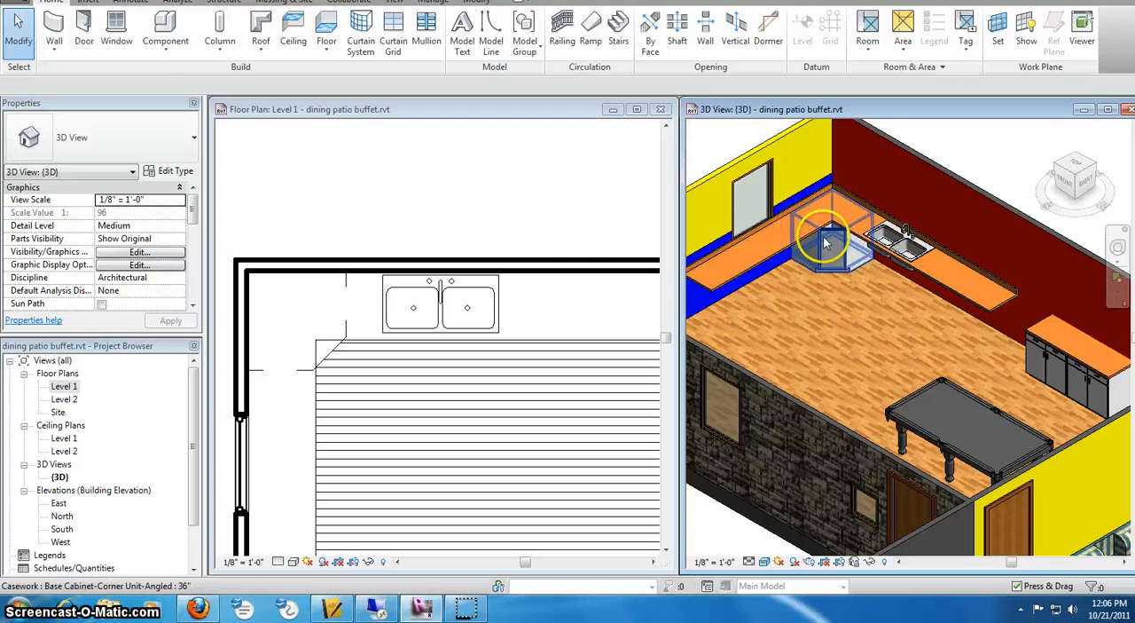
- Start placing a component in the Level 1 plan and open the Casework > Domestic Kitchen folder for loading a family
scroll(532, 248, "down", 3)
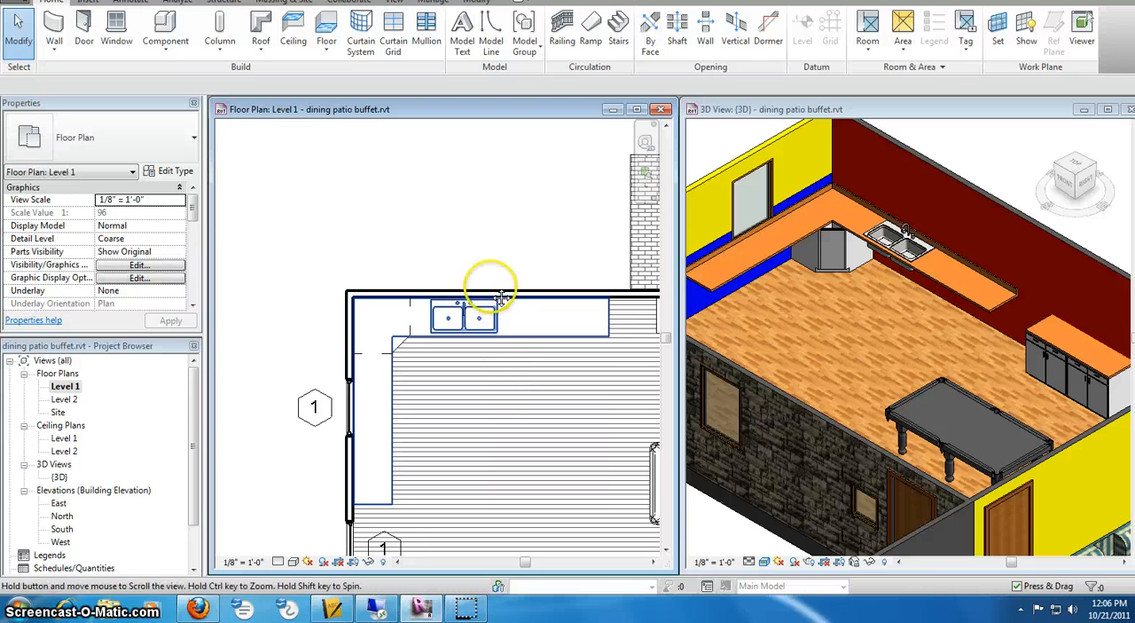
scroll(493, 390, "down", 1)
middle_click_drag(485, 457, 435, 308)
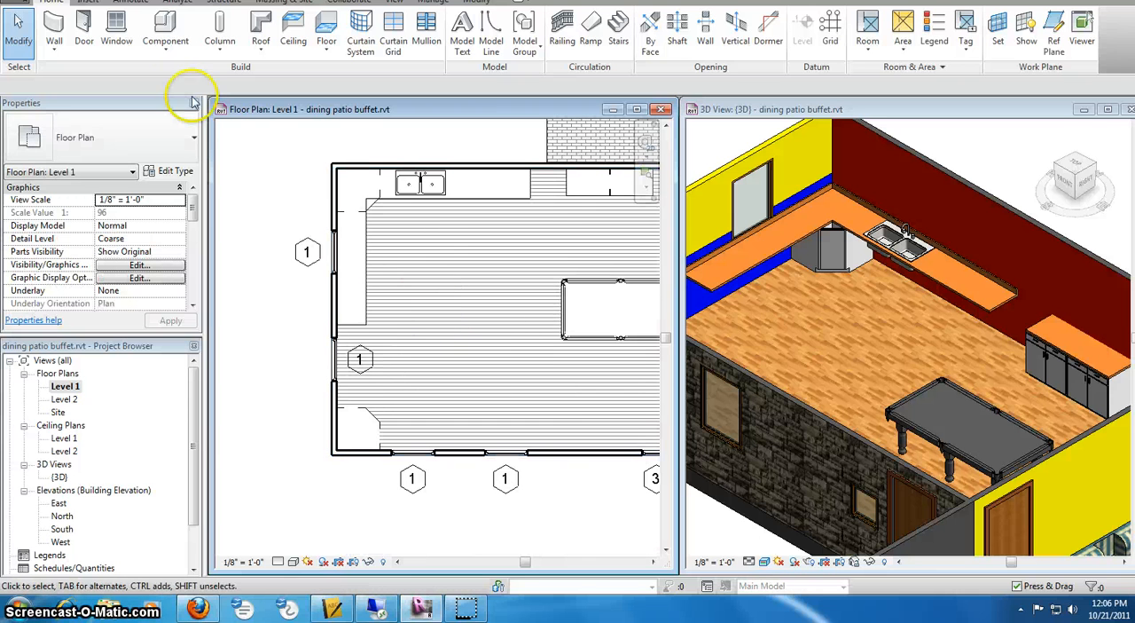
left_click(168, 27)
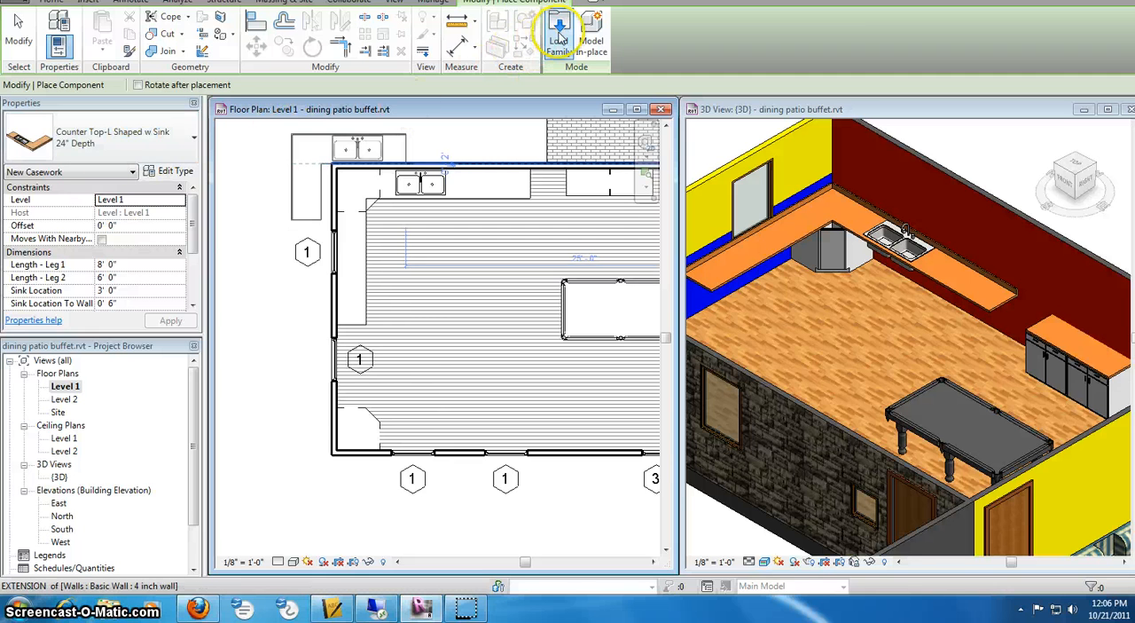
left_click(559, 36)
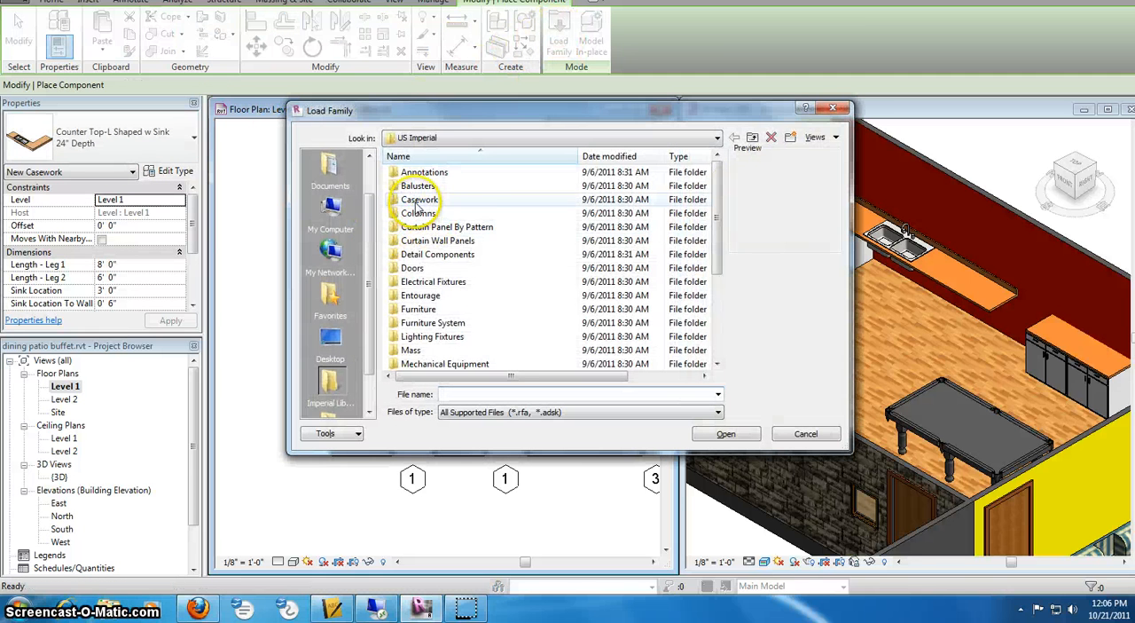
double_click(418, 200)
double_click(421, 186)
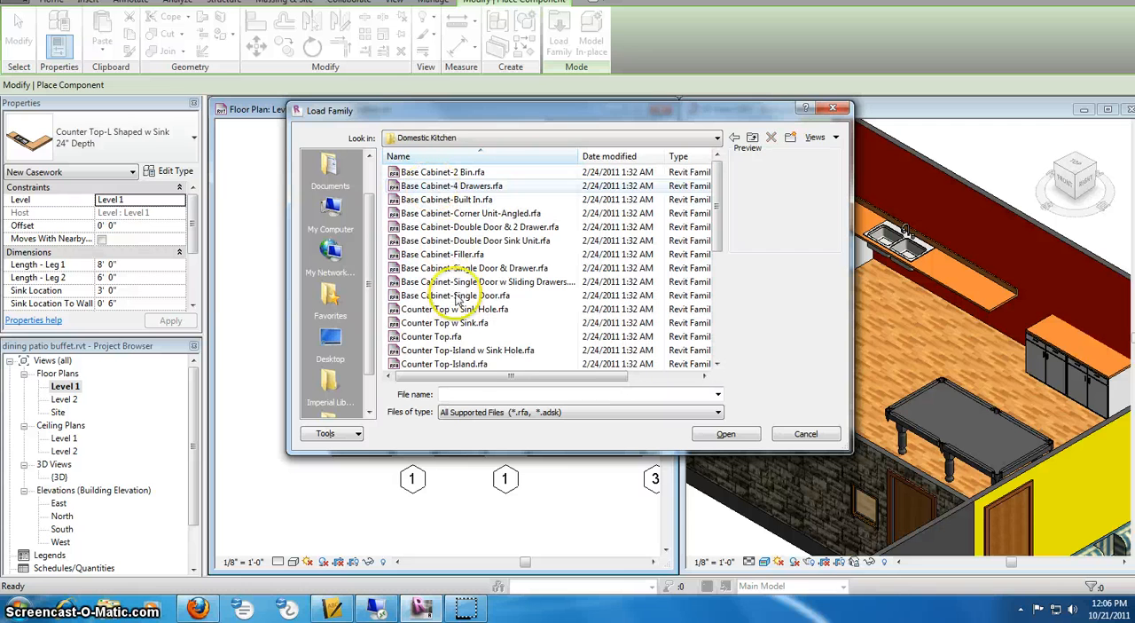
- Preview the straight, island and L-shaped counter top families and load Counter Top-L Shaped.rfa
left_click(454, 324)
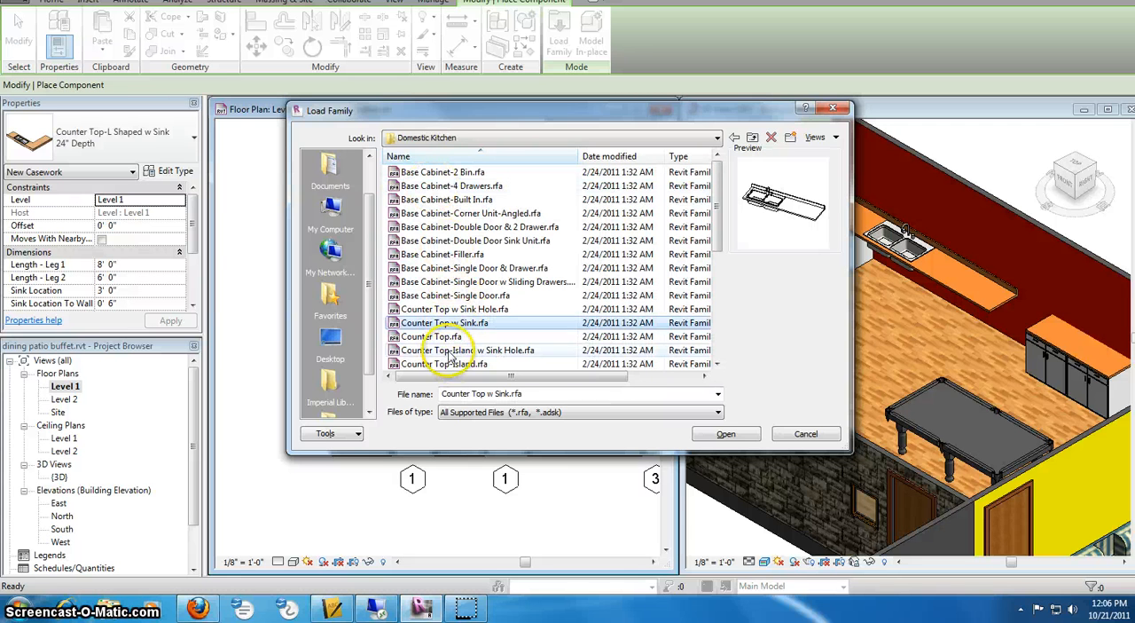
left_click(461, 351)
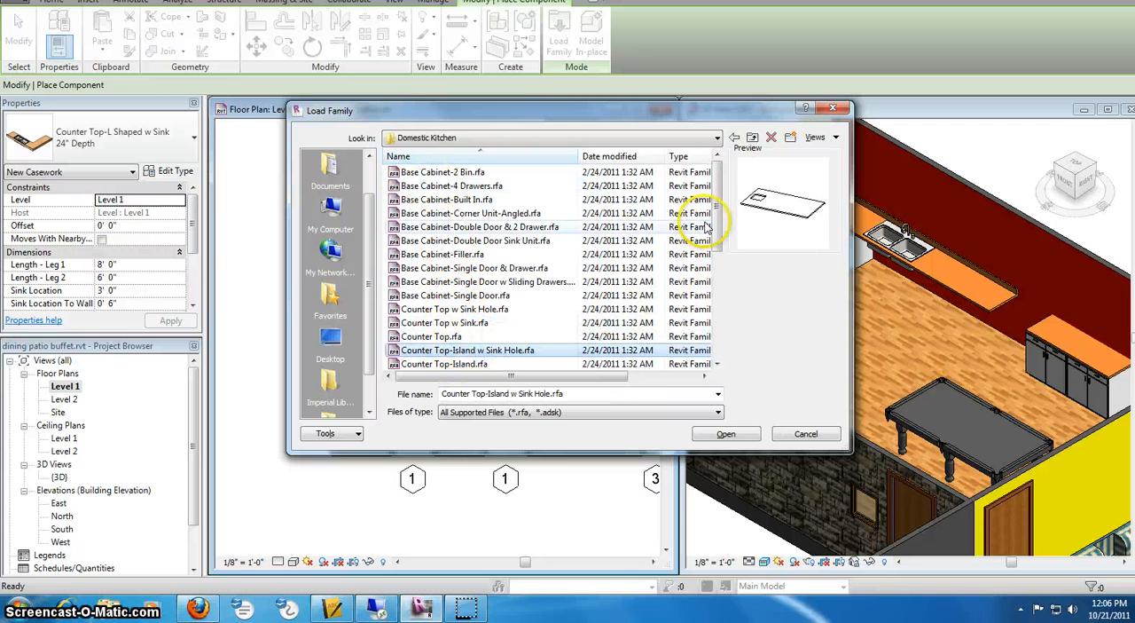
left_click_drag(720, 226, 721, 266)
left_click(476, 350)
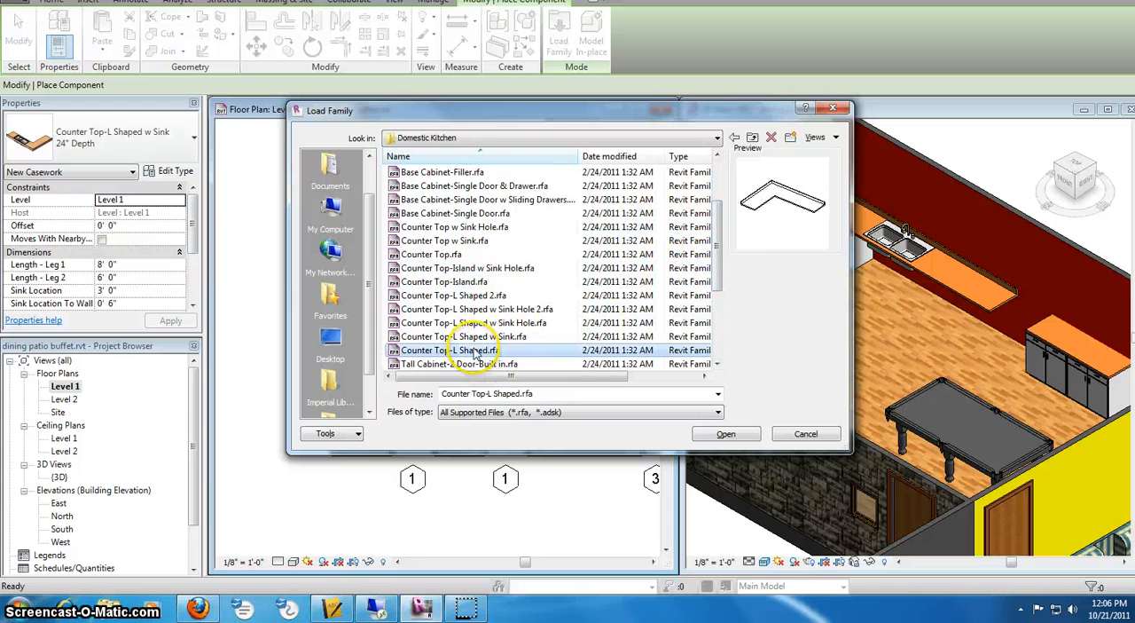
left_click(727, 433)
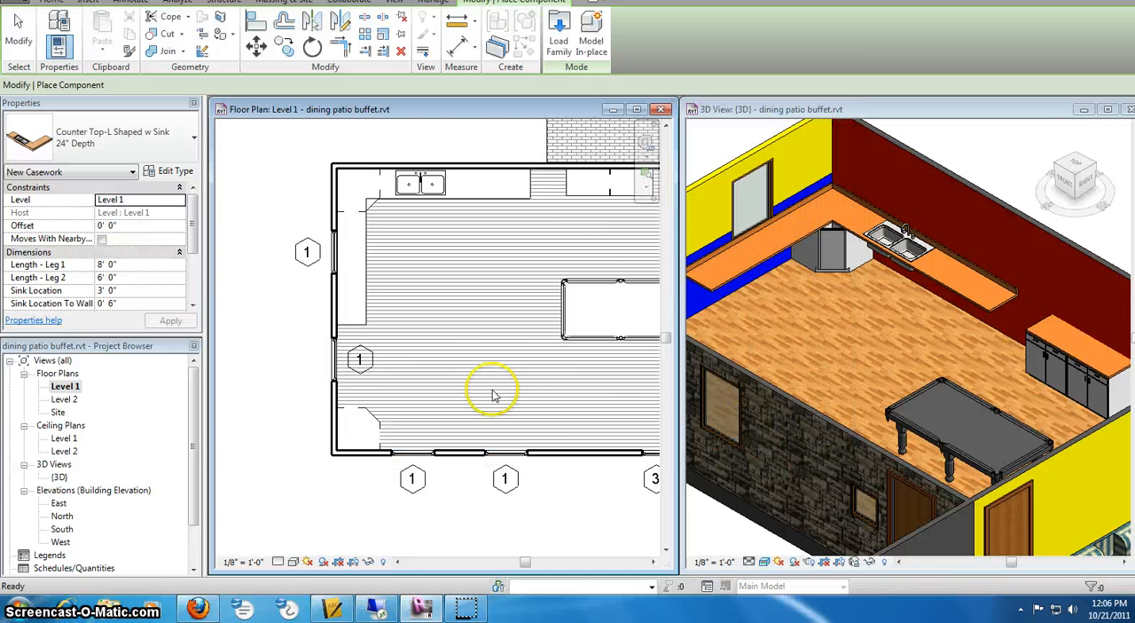
- Place one 24" deep L-shaped counter top on the open floor between the left wall and the pool table, ending placement
left_click(423, 339)
right_click(446, 297)
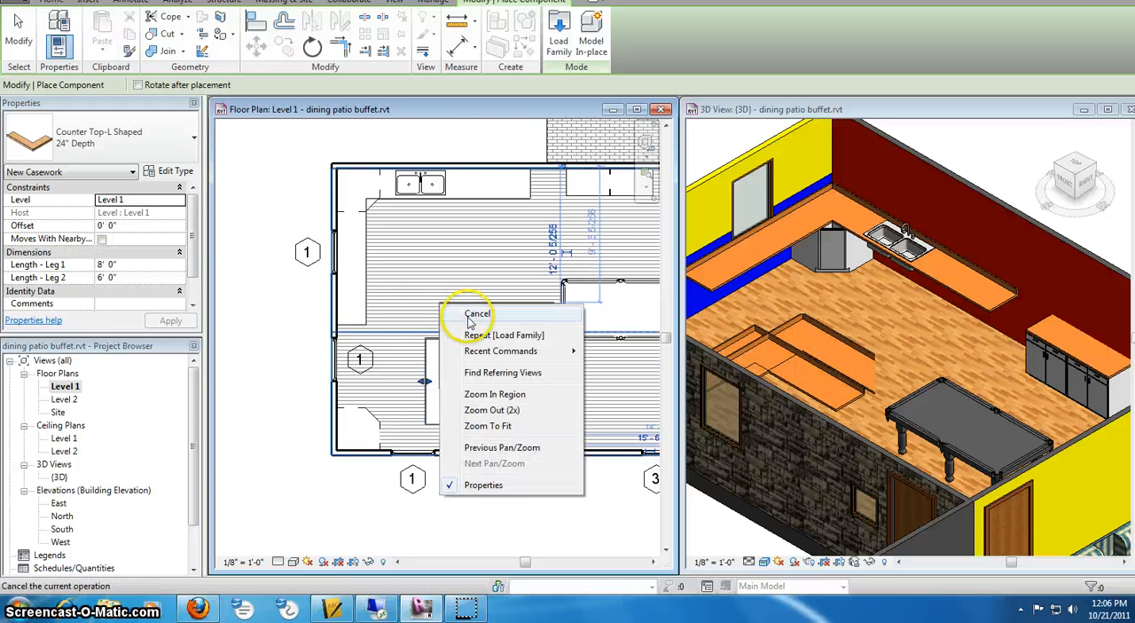
left_click(468, 315)
right_click(450, 291)
left_click(477, 294)
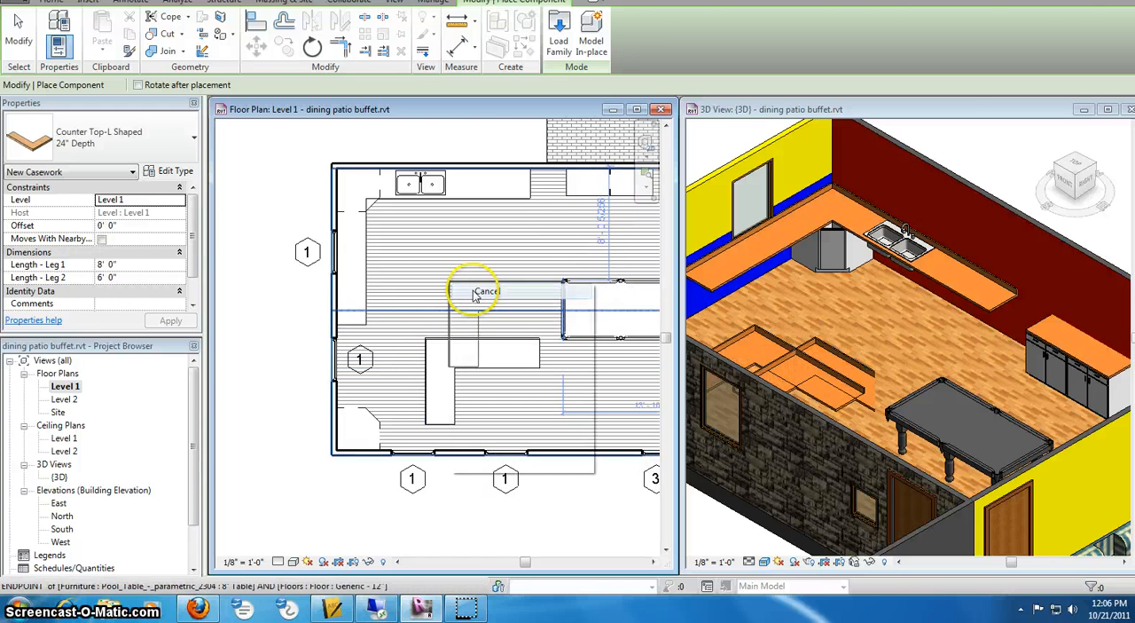
- Rotate the new L-shaped counter top 90° counterclockwise so its corner matches the room's lower-left corner
left_click(460, 346)
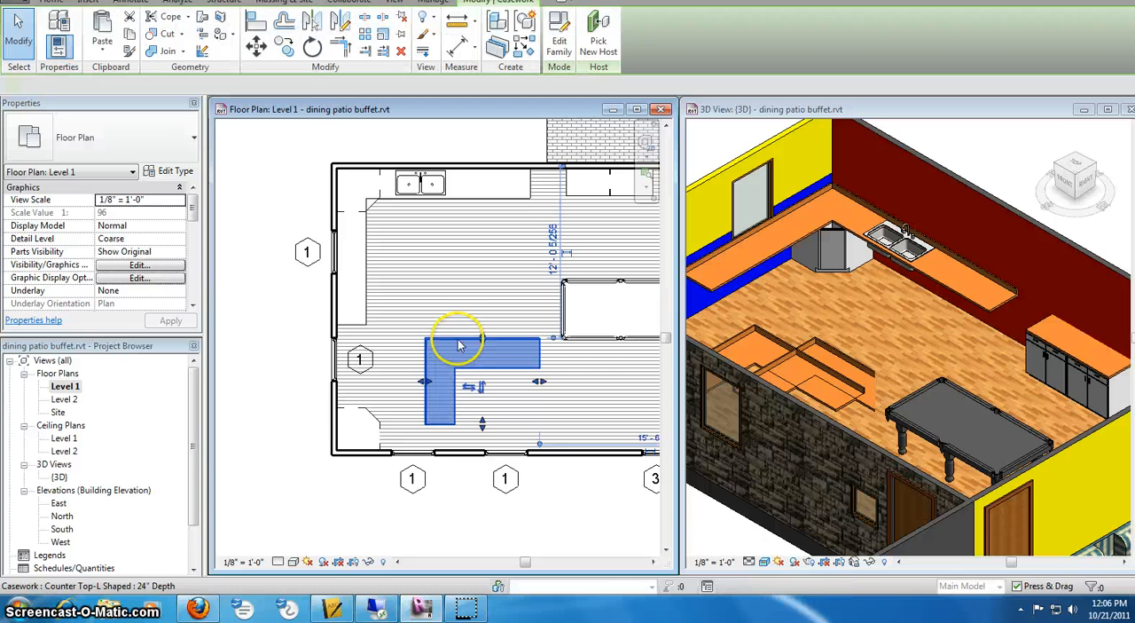
left_click(312, 46)
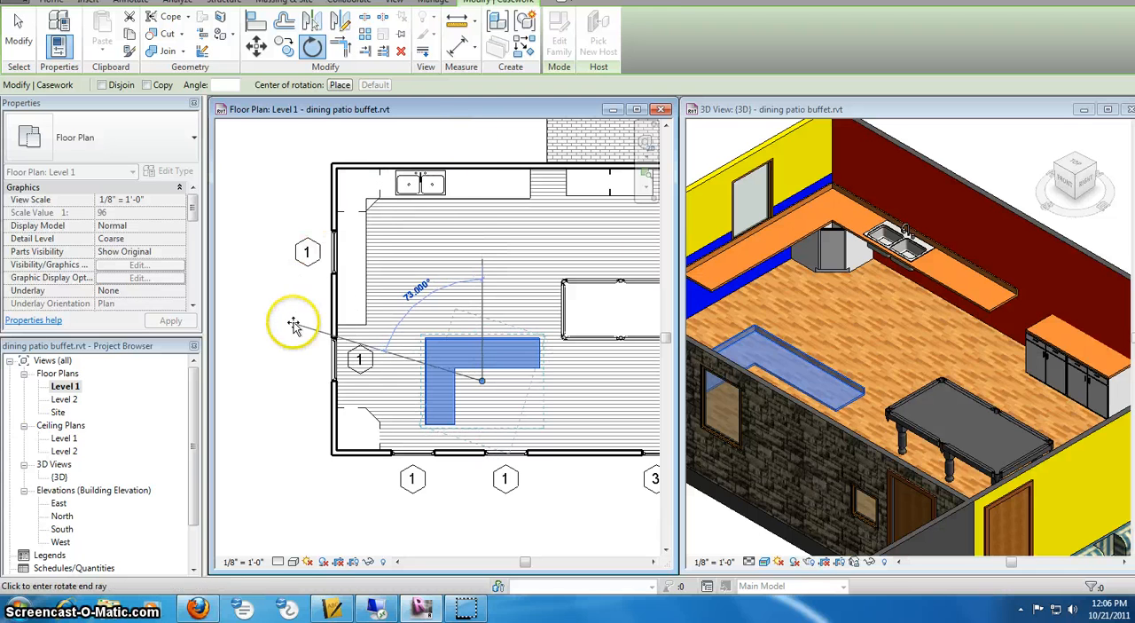
left_click(295, 393)
- Move the rotated L-shaped counter top into the room's lower-left corner, against both walls over the angled base cabinet
left_click(452, 401)
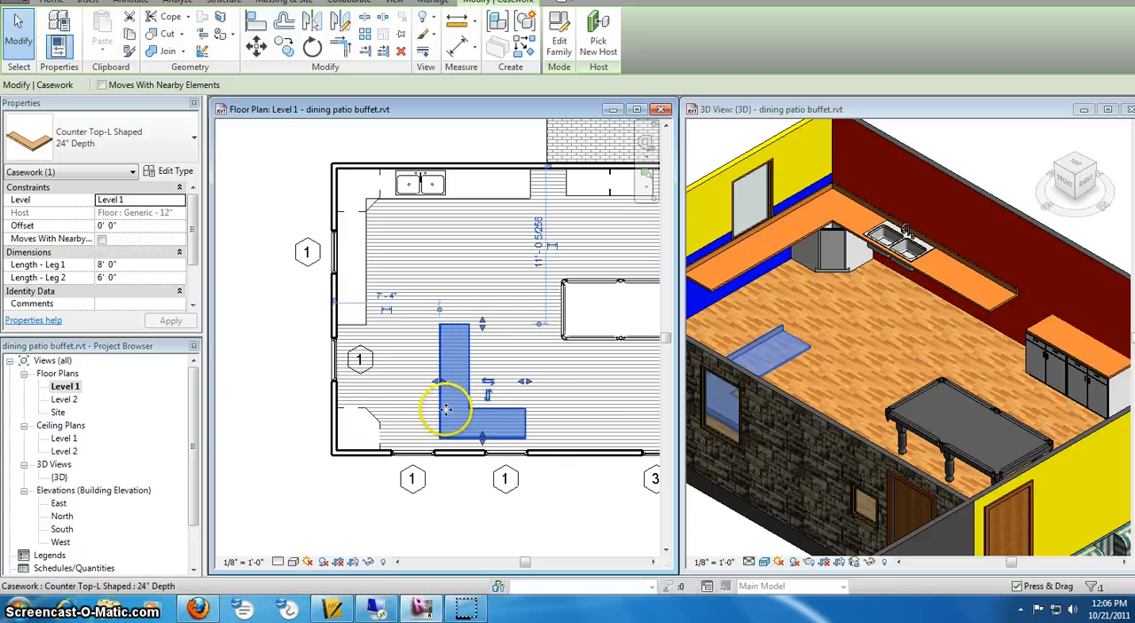
left_click(355, 424, "ctrl")
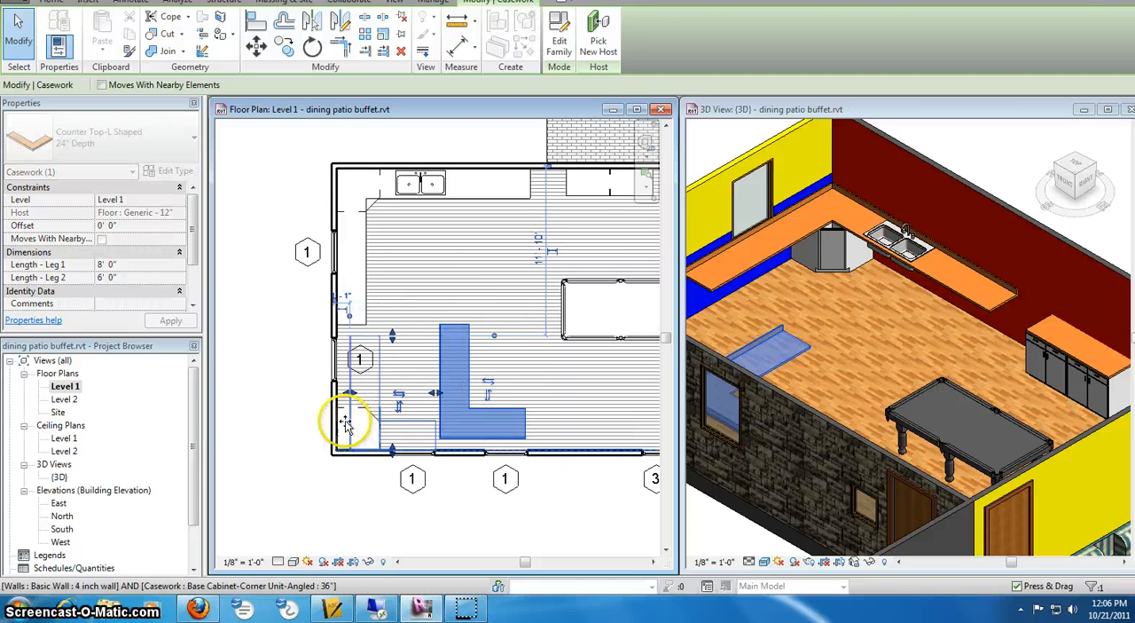
left_click_drag(345, 421, 341, 421)
left_click(302, 391)
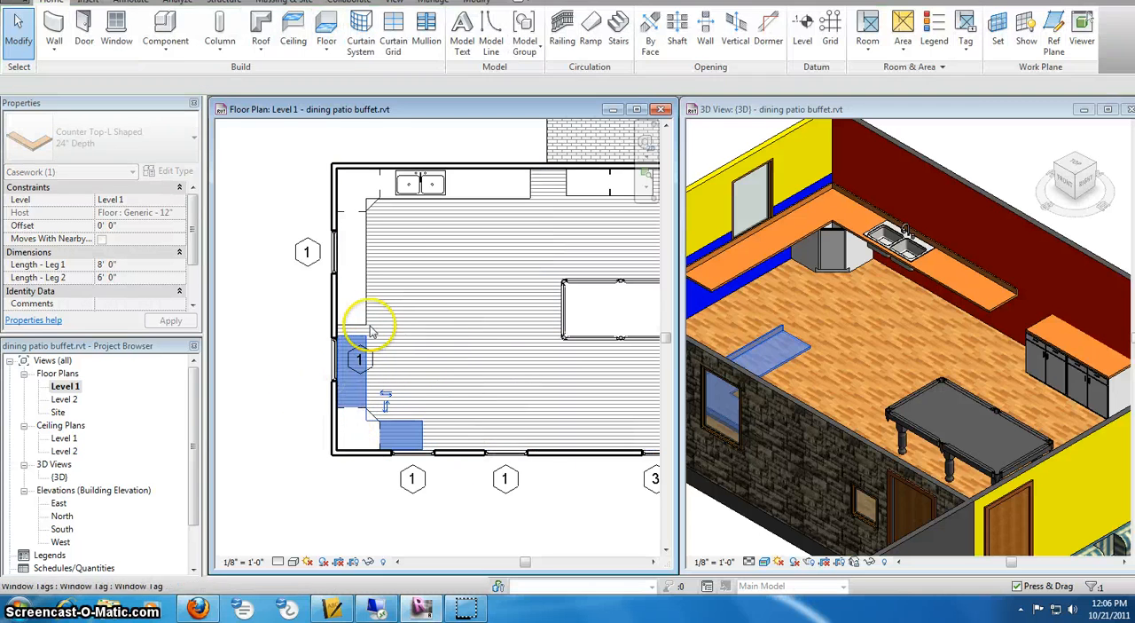
- Stretch the new counter top's vertical leg to about 8' 9" so it meets the end of the existing counter top
scroll(362, 326, "up", 3)
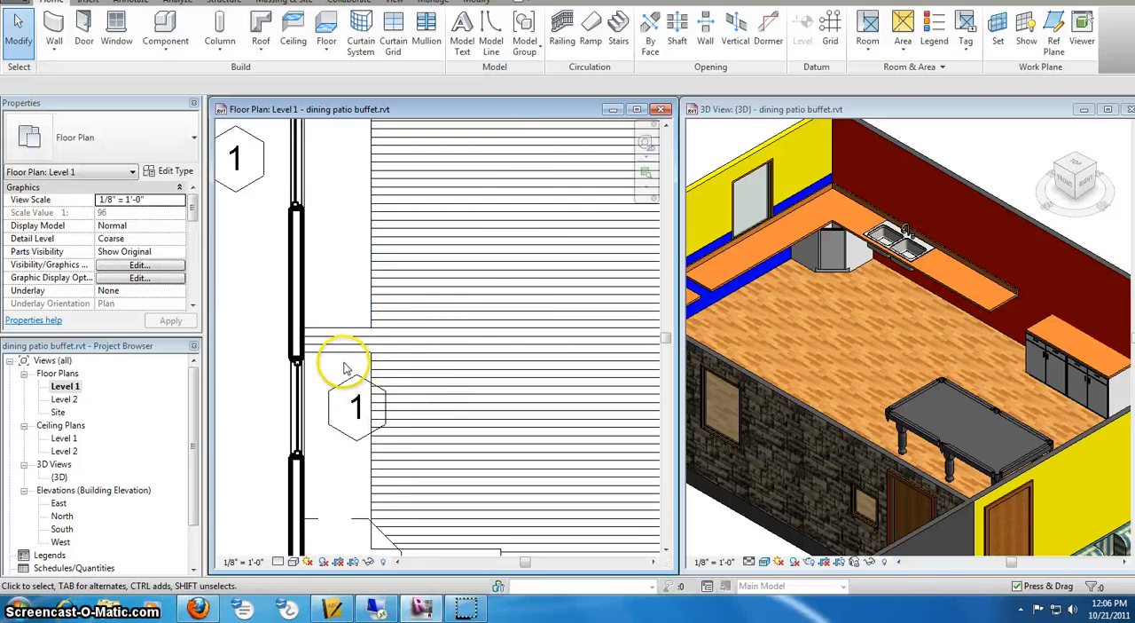
left_click(345, 362)
left_click_drag(399, 353, 394, 328)
scroll(442, 379, "down", 3)
scroll(497, 398, "up", 2)
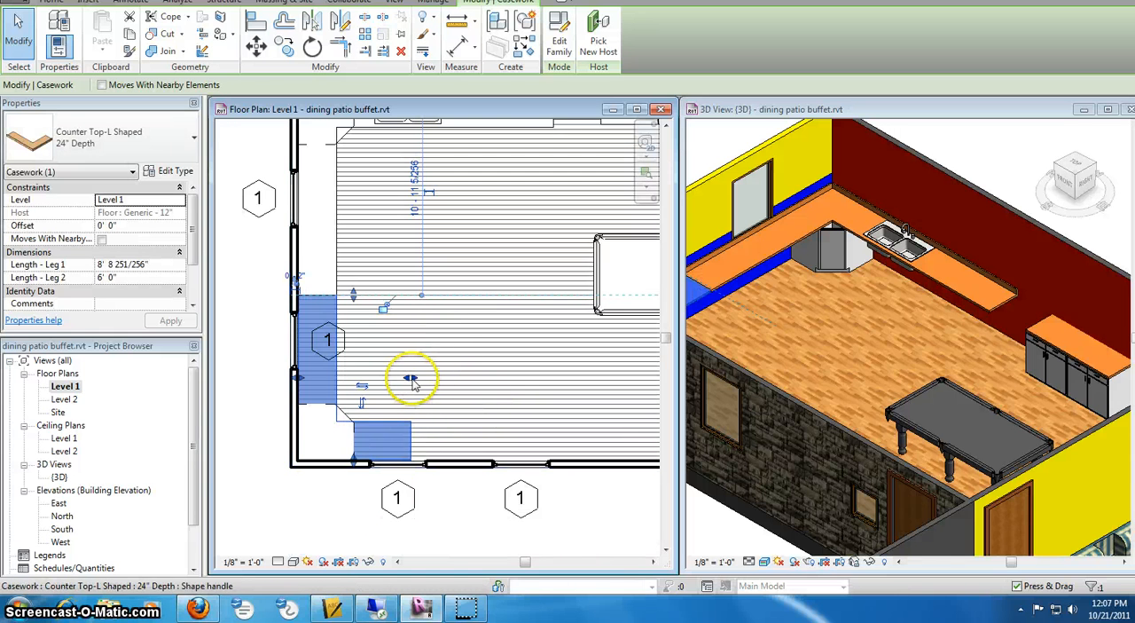
- Stretch the same counter top's other leg along the lower wall to about 13' 1" and deselect it
left_click_drag(412, 379, 535, 369)
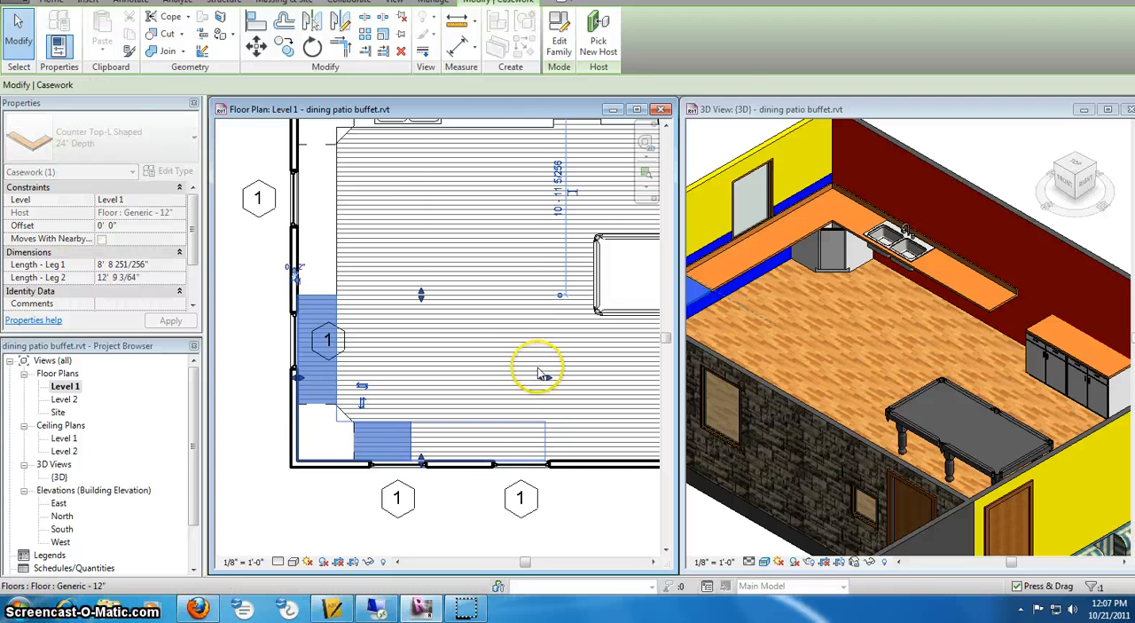
left_click(448, 262)
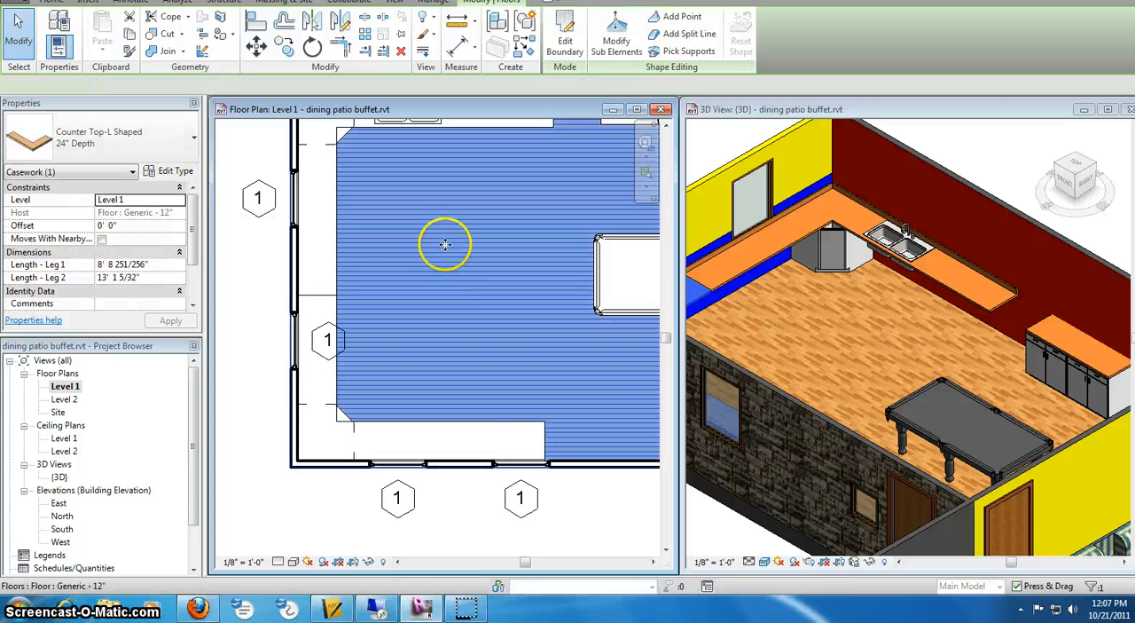
scroll(454, 244, "down", 1)
middle_click_drag(456, 242, 439, 309)
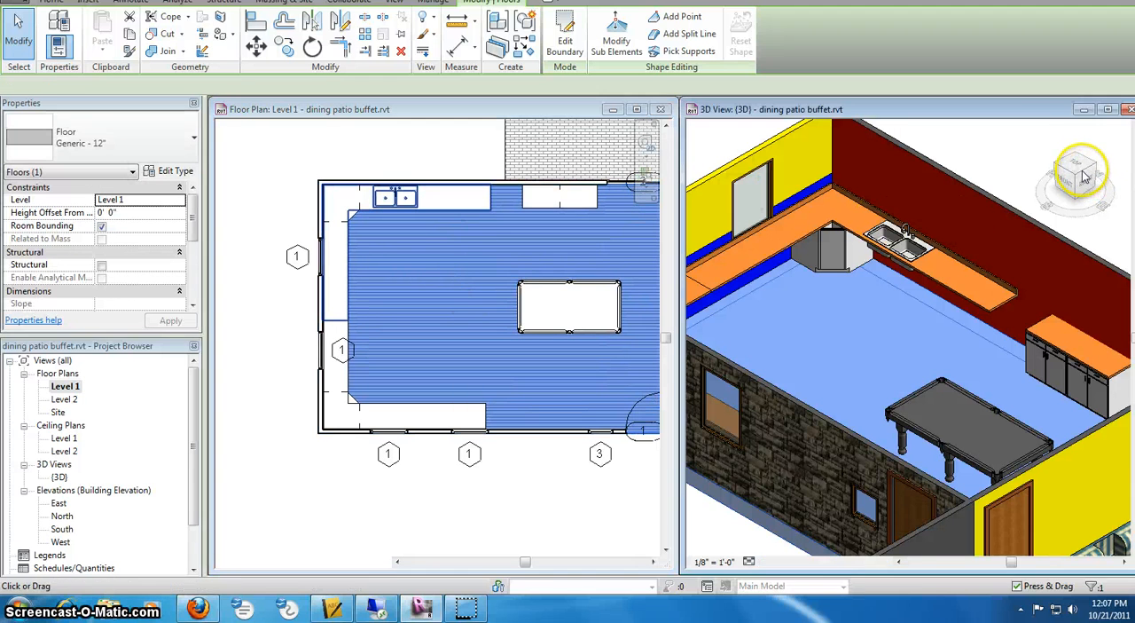
- Start placing a component and load Base Cabinet-Double Door & 2 Drawer.rfa from the Casework > Domestic Kitchen folder
left_click(1084, 174)
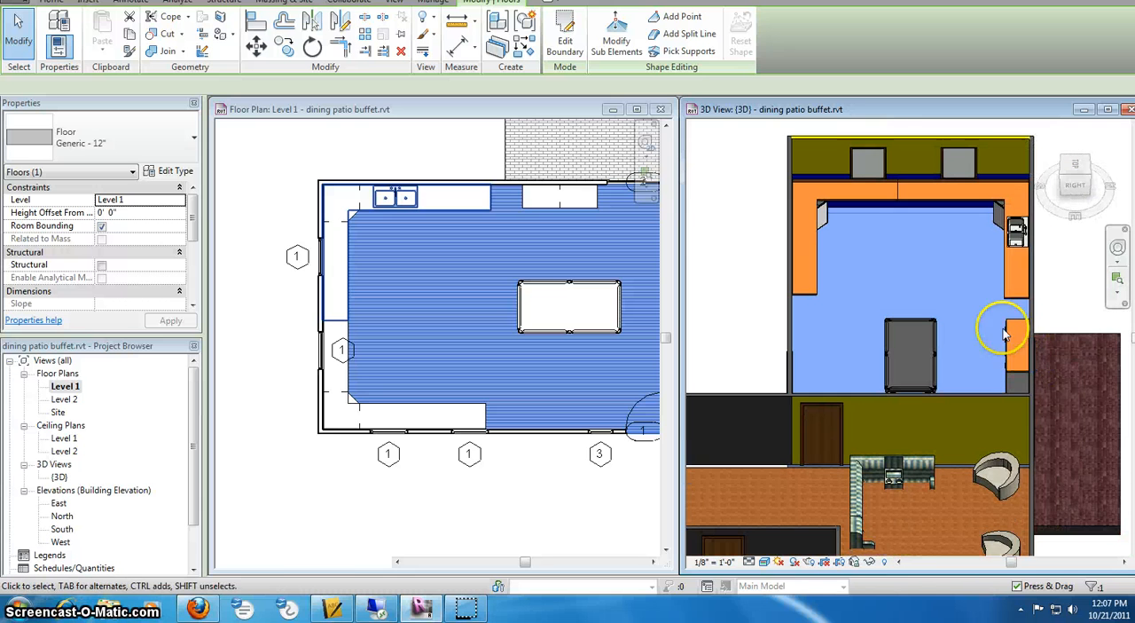
scroll(896, 200, "up", 2)
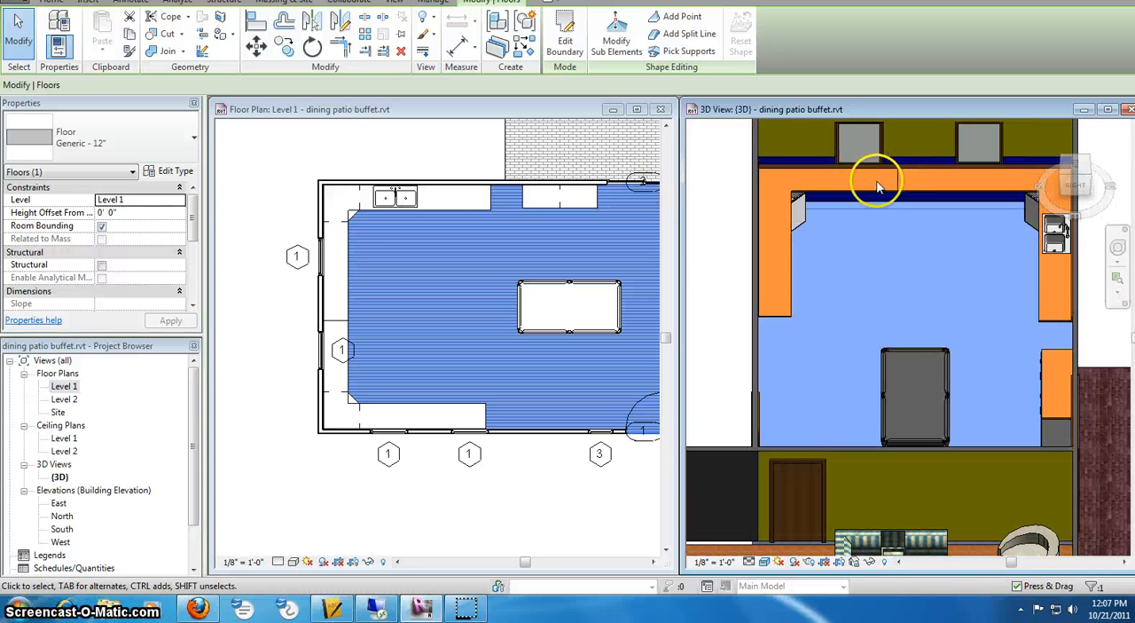
scroll(882, 174, "up", 3)
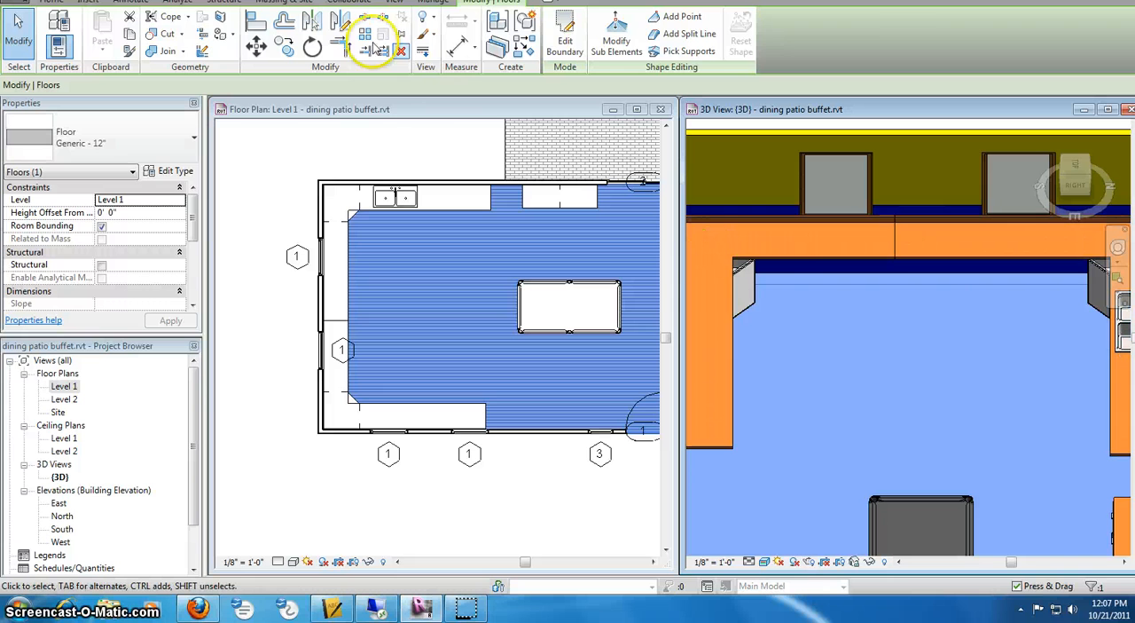
left_click(52, 2)
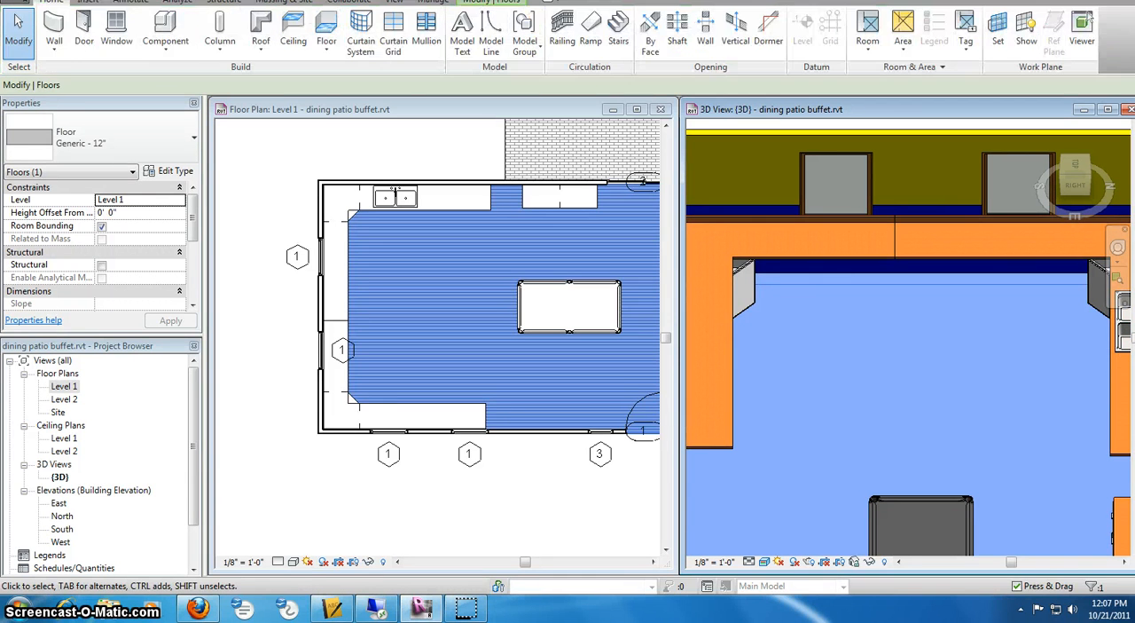
left_click(165, 32)
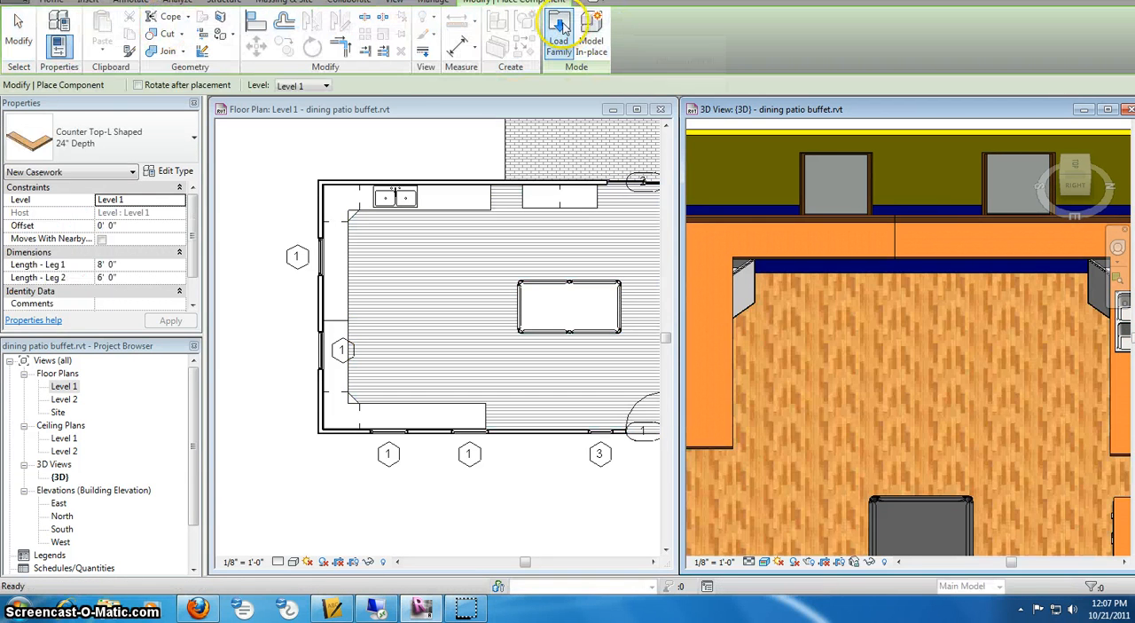
left_click(564, 32)
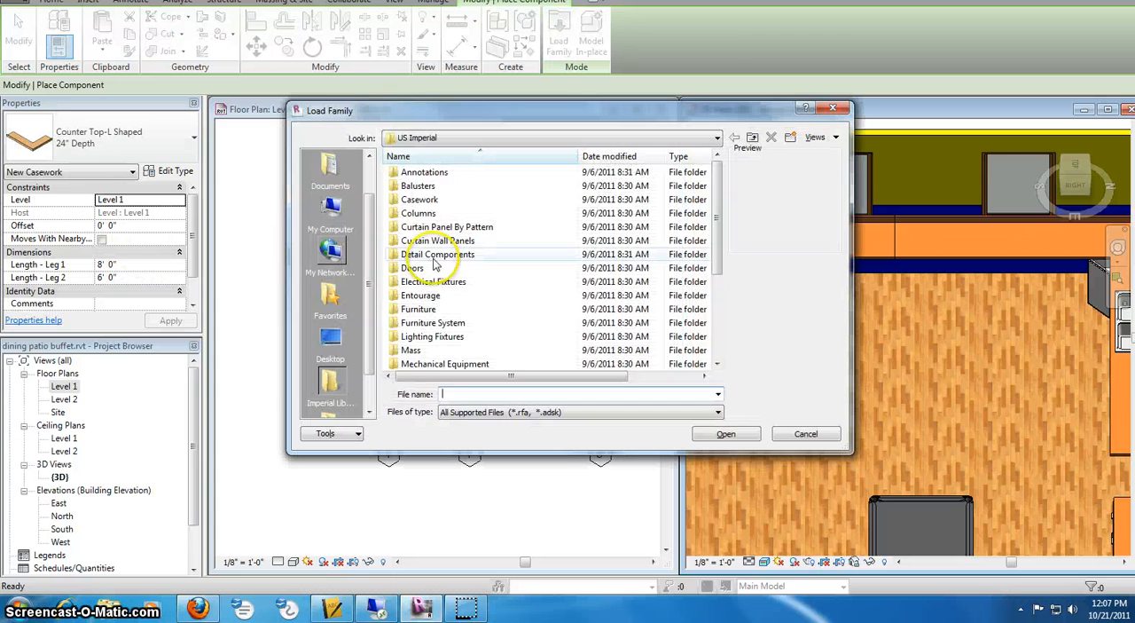
double_click(419, 199)
double_click(435, 185)
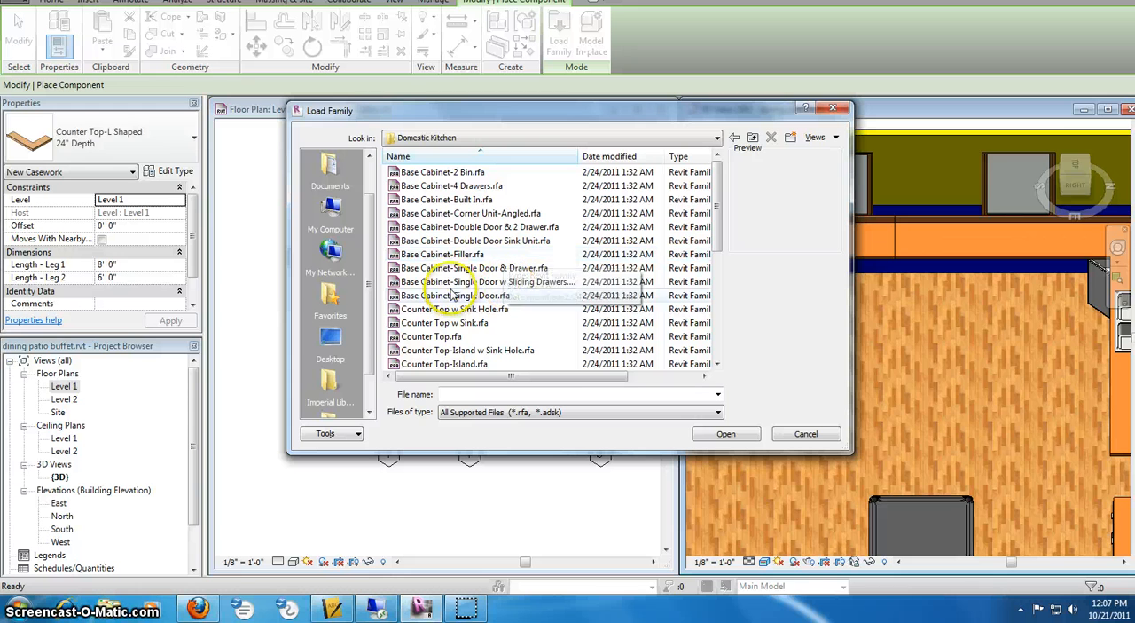
left_click(461, 214)
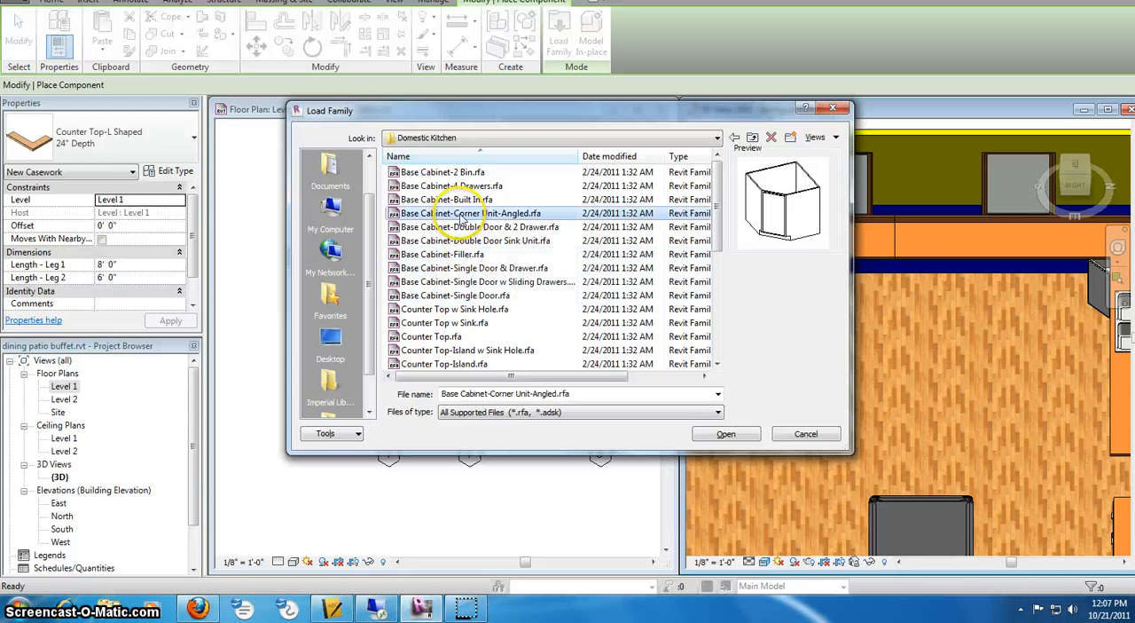
left_click(465, 227)
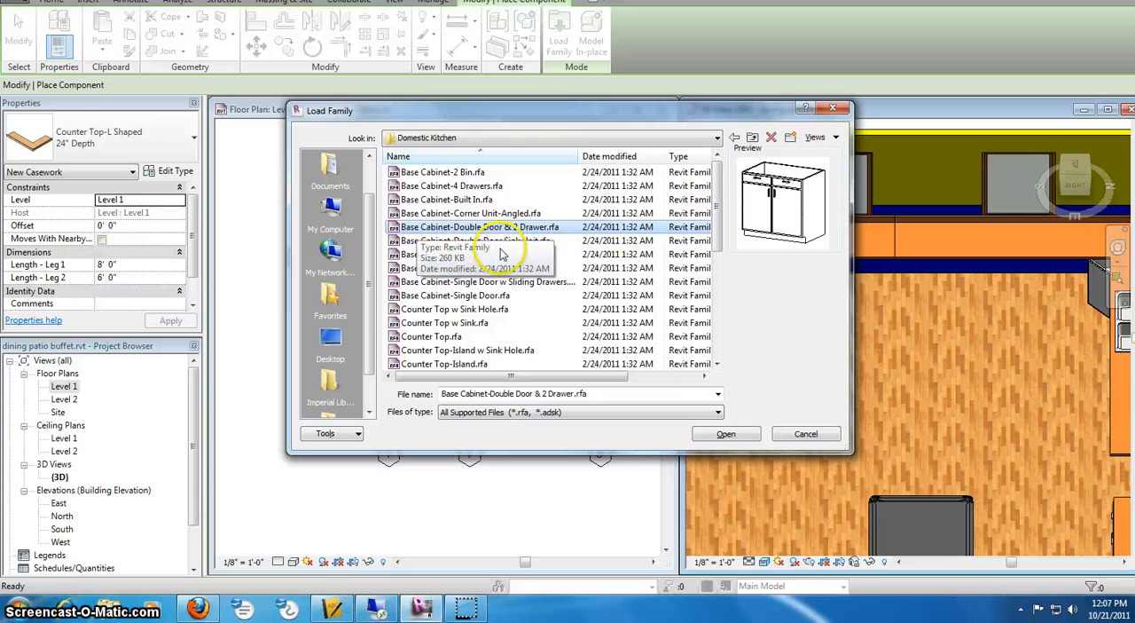
left_click(726, 436)
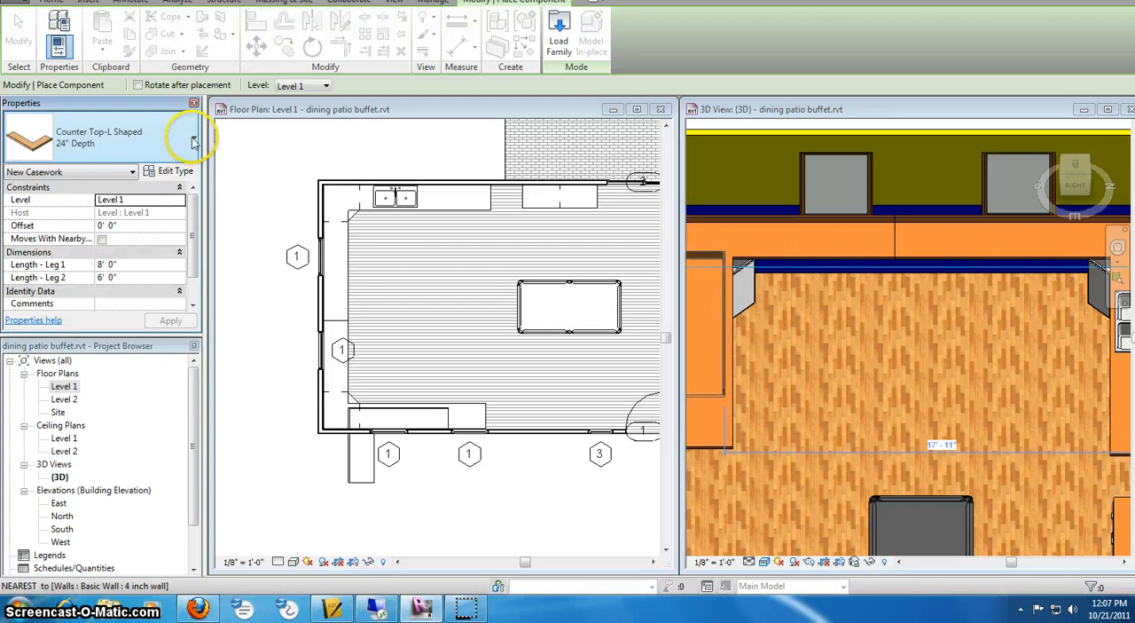
- Place one 48" Base Cabinet-Double Door & 2 Drawer on the open floor beside the left wall's counter tops, ending placement
left_click(194, 142)
left_click_drag(199, 226, 197, 184)
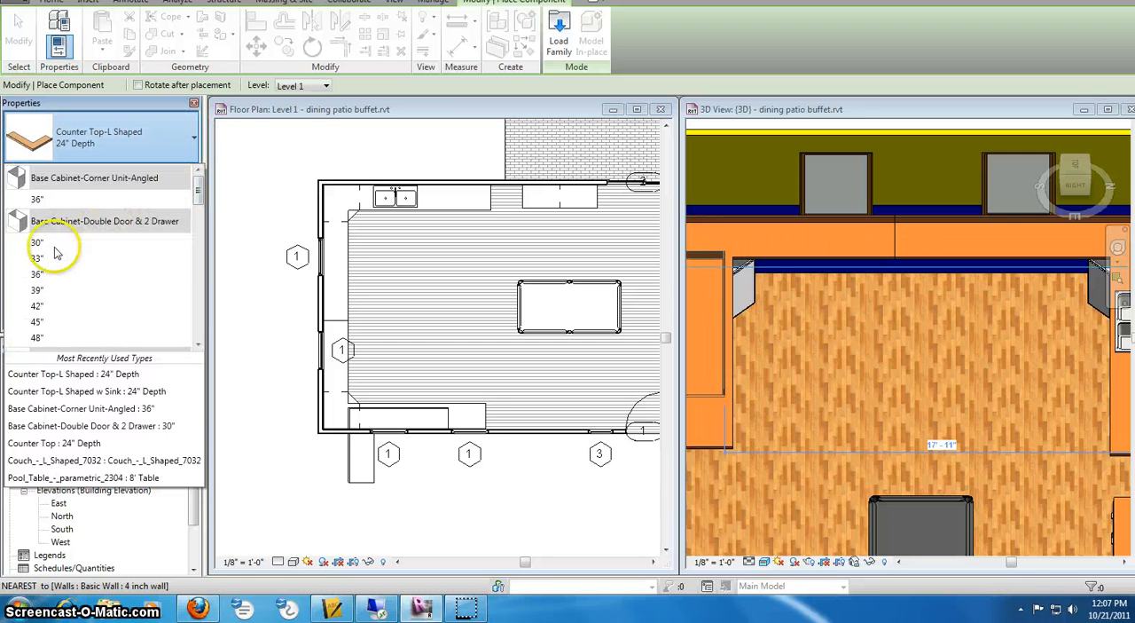
left_click(40, 337)
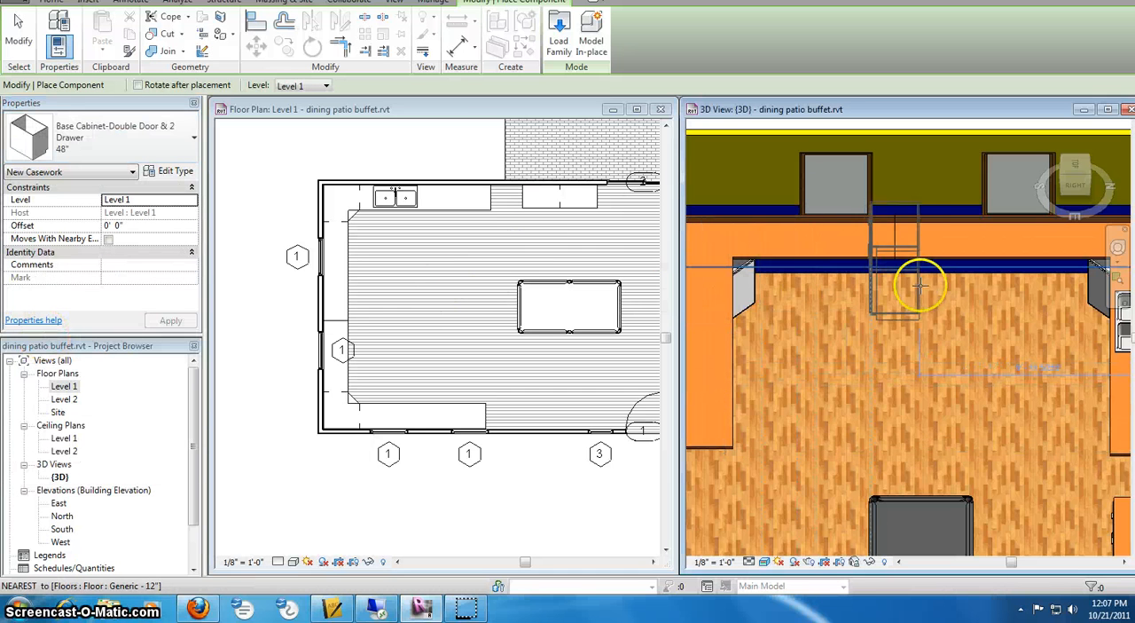
left_click(378, 306)
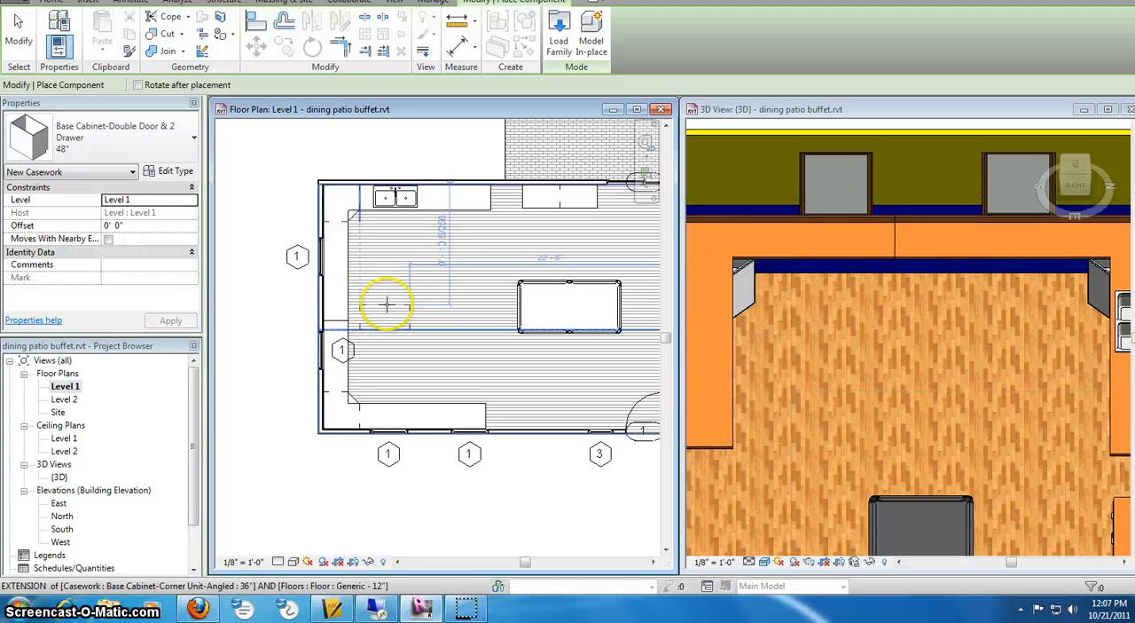
left_click(386, 305)
right_click(414, 274)
left_click(450, 282)
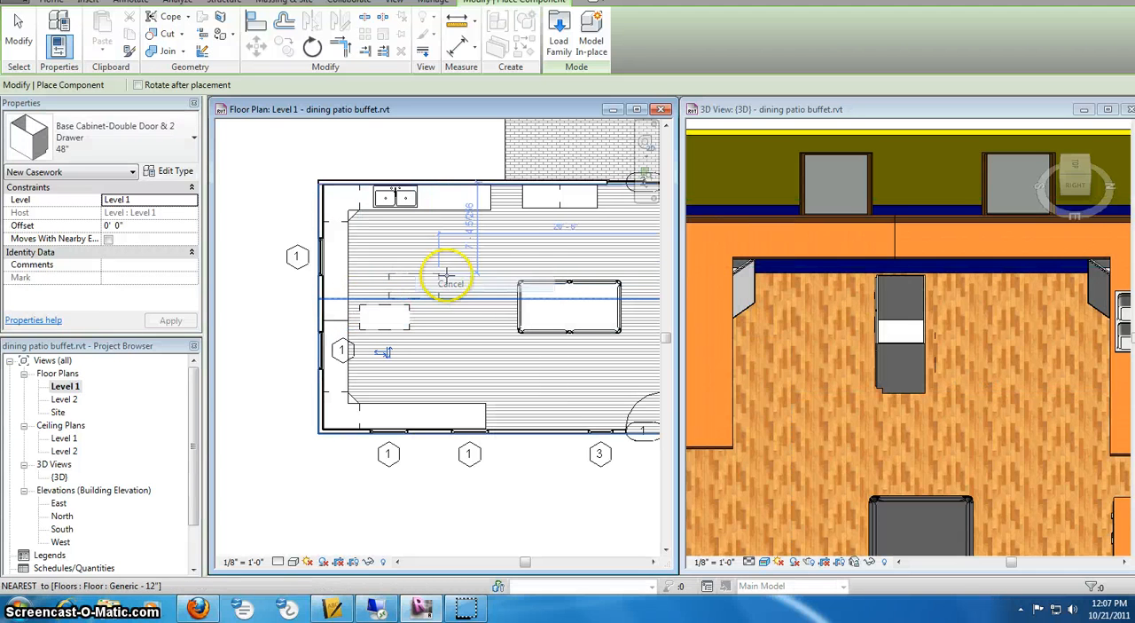
right_click(379, 200)
left_click(415, 217)
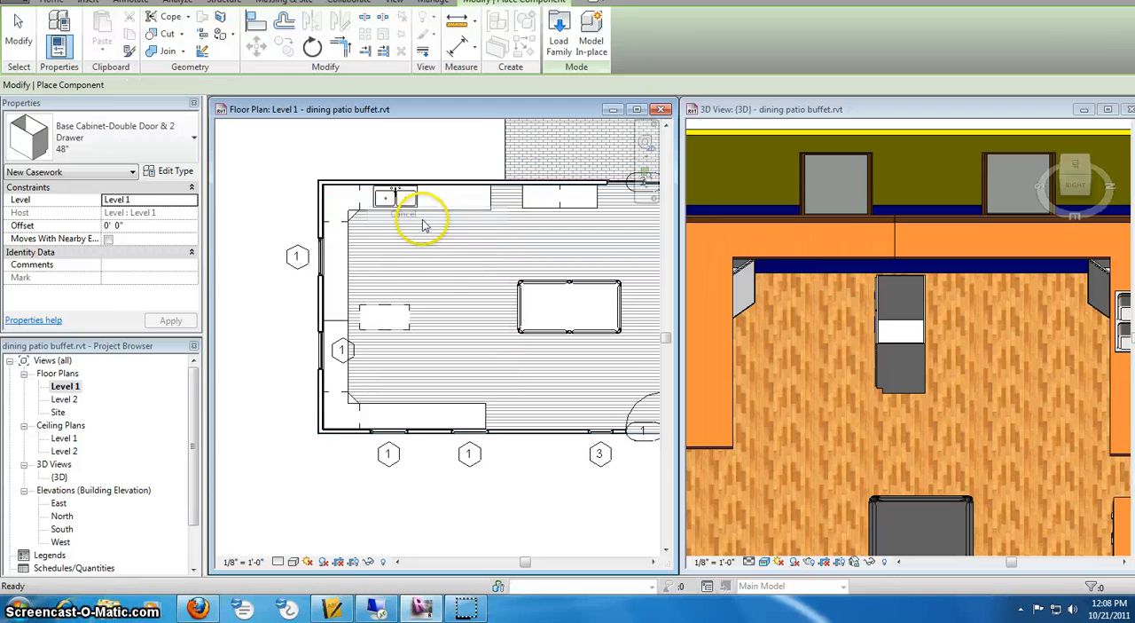
- Rotate the 48" double-door base cabinet 90° counterclockwise so its back faces the left wall
left_click(395, 305)
left_click(257, 46)
left_click(313, 49)
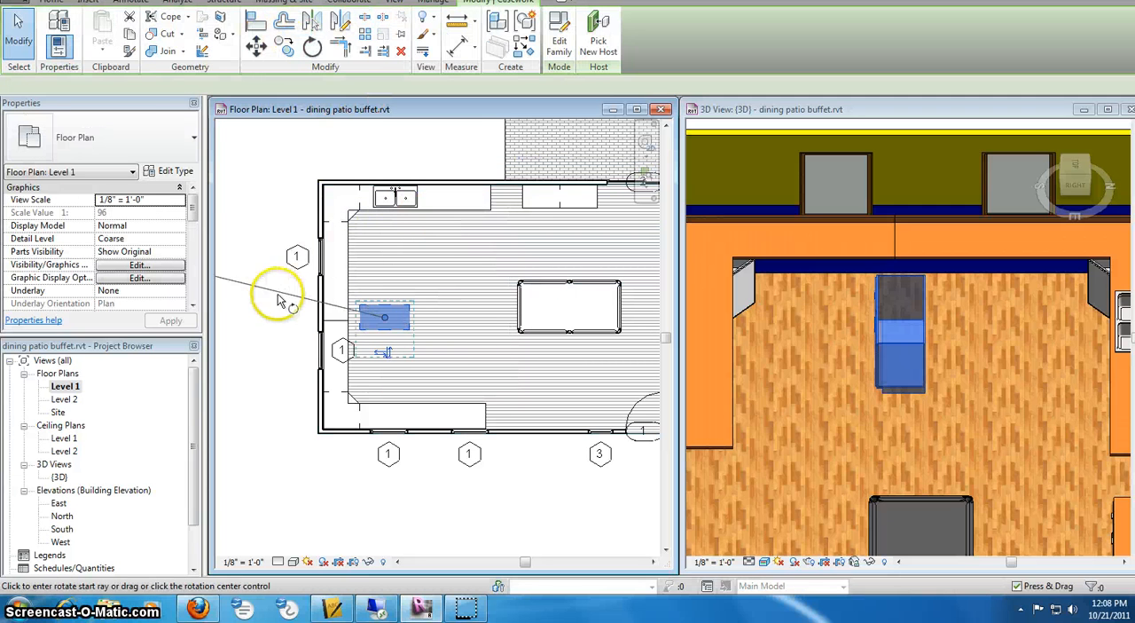
left_click(282, 322)
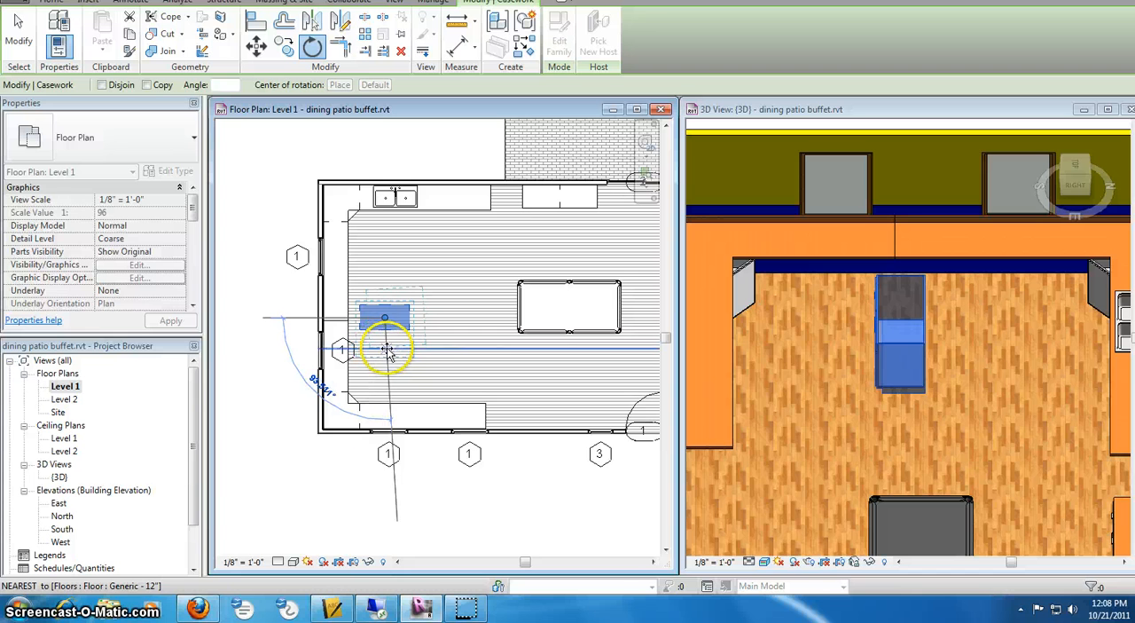
left_click(392, 533)
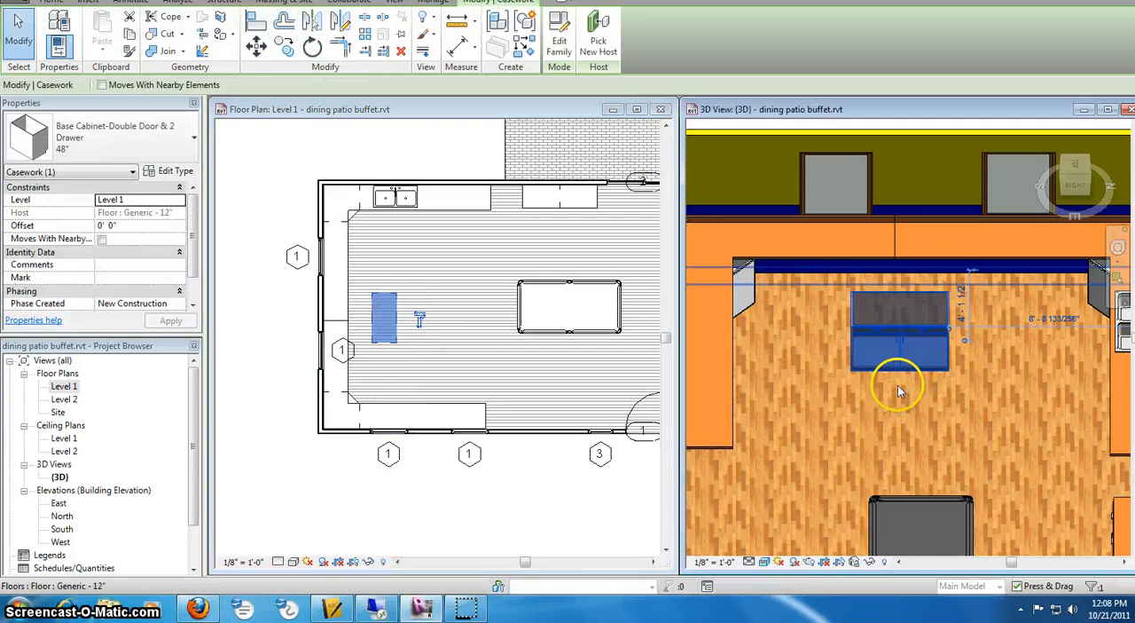
- Move the rotated base cabinet against the left wall, under the joint between the two counter tops
left_click(897, 385)
left_click(404, 326)
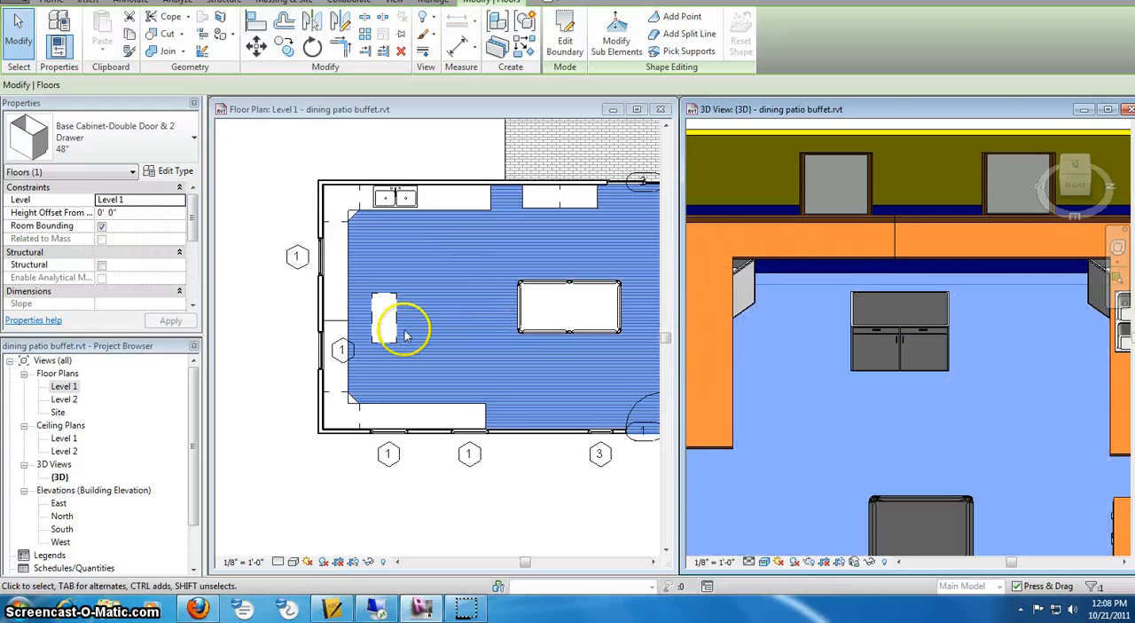
left_click(396, 330)
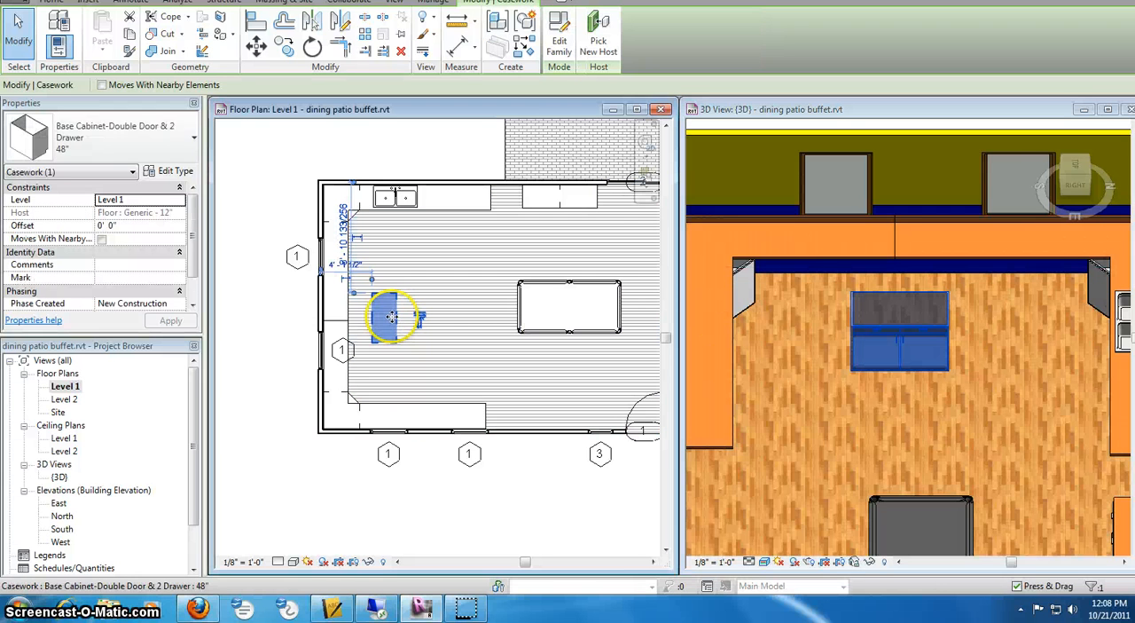
left_click_drag(385, 316, 341, 316)
left_click(275, 338)
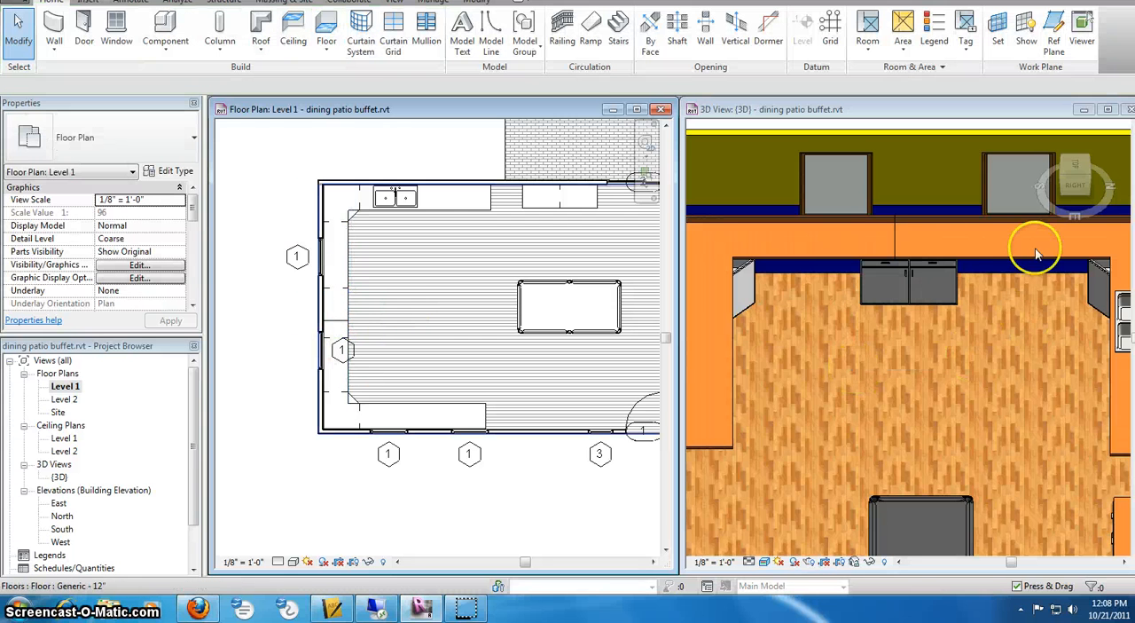
- Set the type width of the 48" Base Cabinet-Double Door & 2 Drawer against the left wall to 8' 0"
scroll(919, 240, "up", 4)
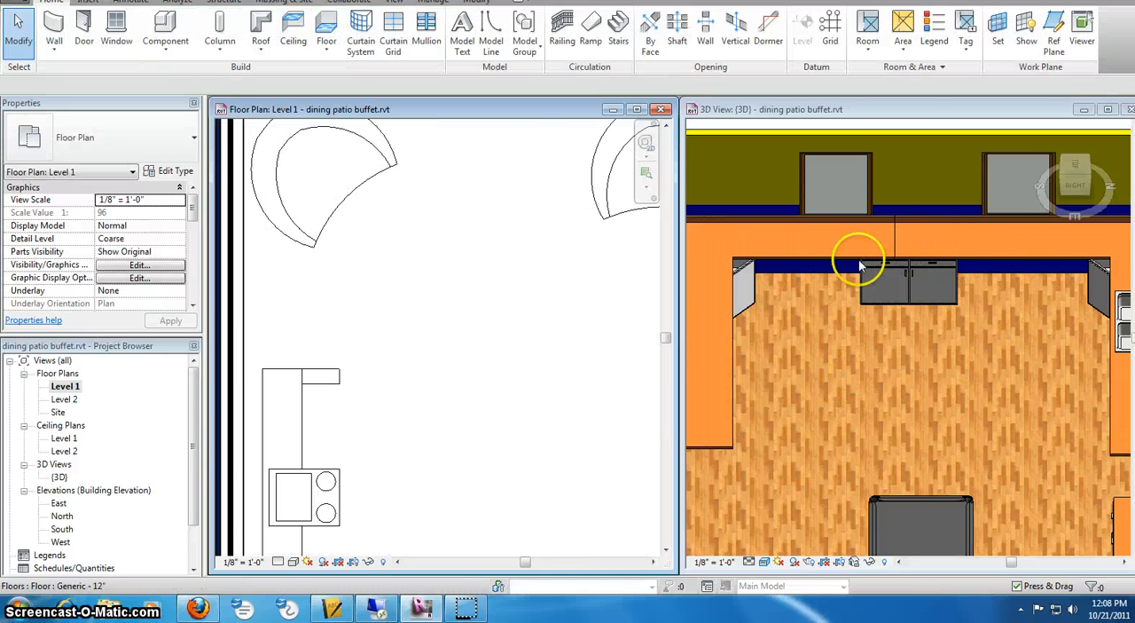
scroll(858, 261, "down", 5)
scroll(510, 355, "down", 4)
scroll(479, 324, "up", 3)
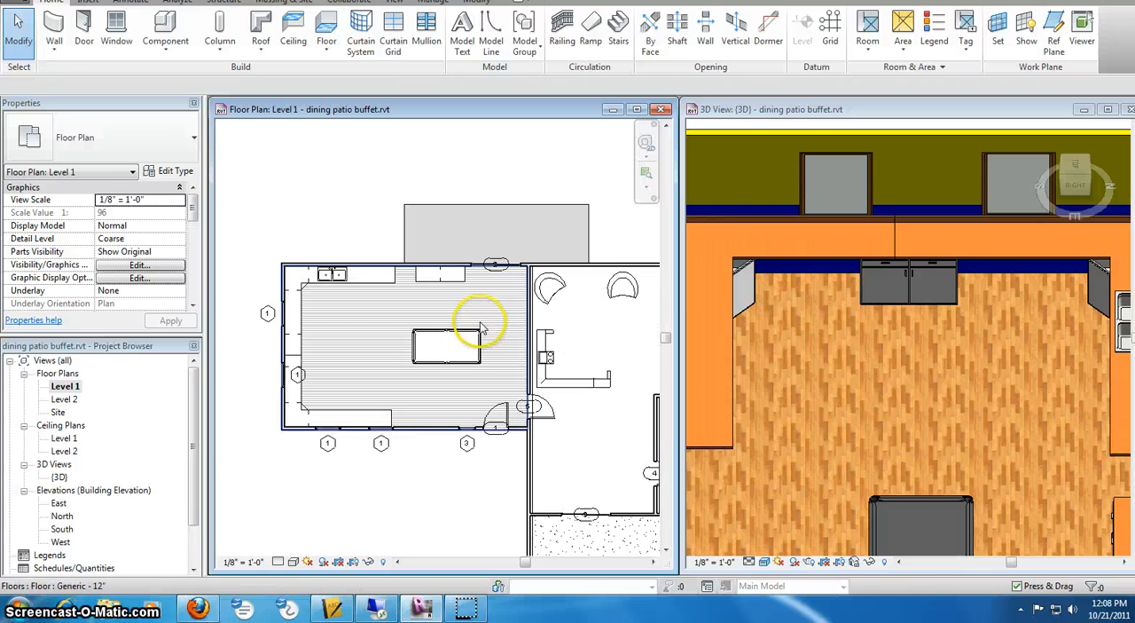
left_click(410, 213)
scroll(945, 266, "up", 3)
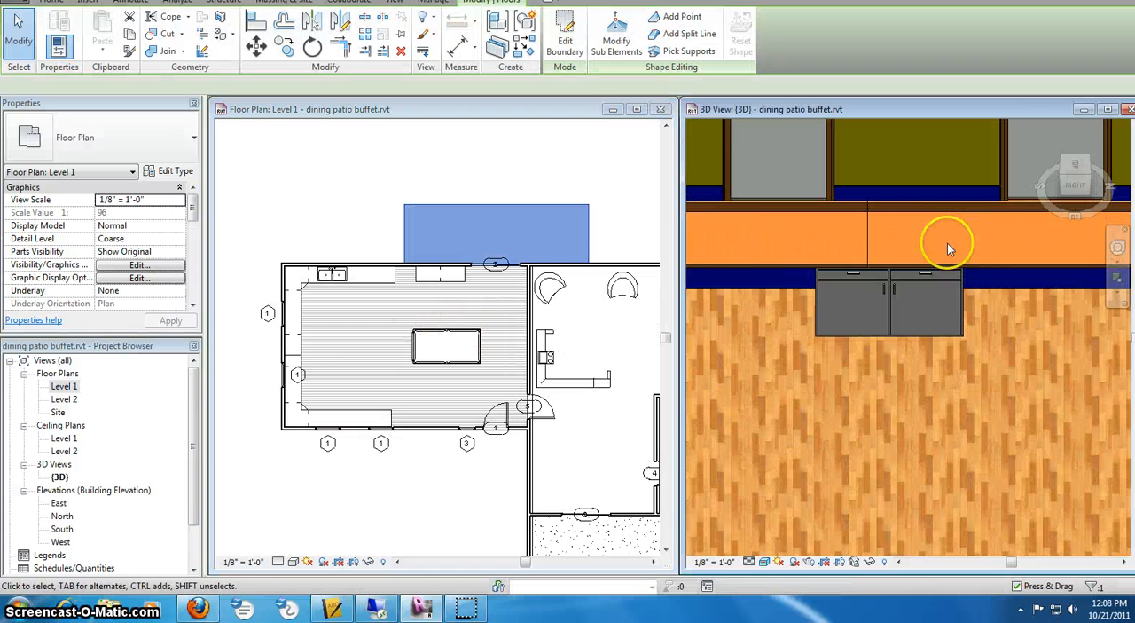
middle_click_drag(861, 293, 976, 285)
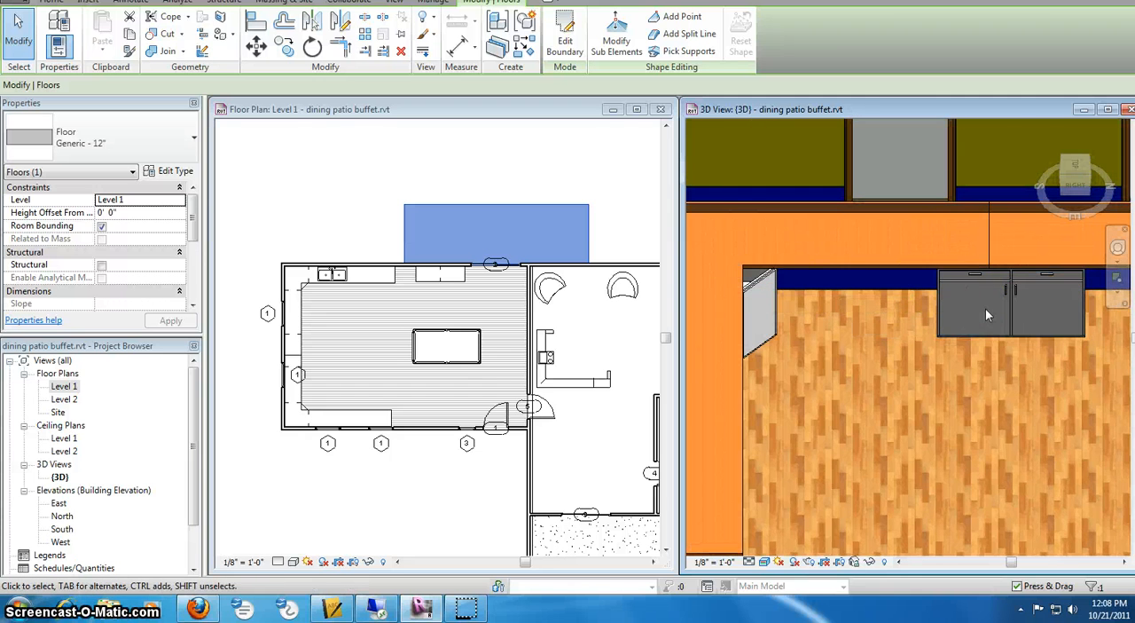
left_click(940, 300)
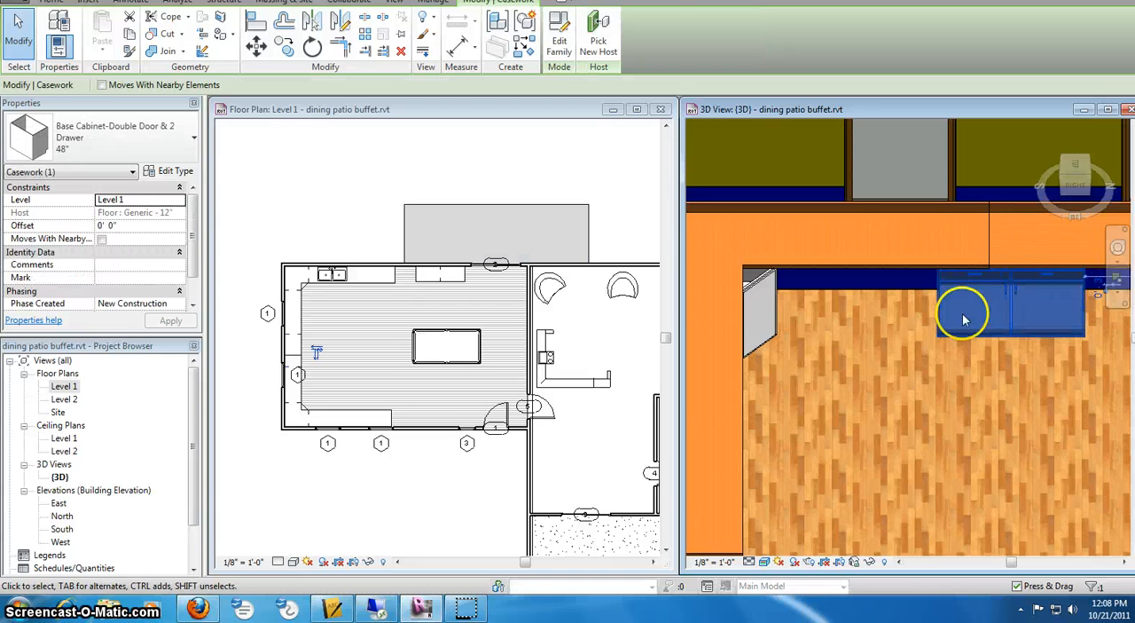
left_click(178, 170)
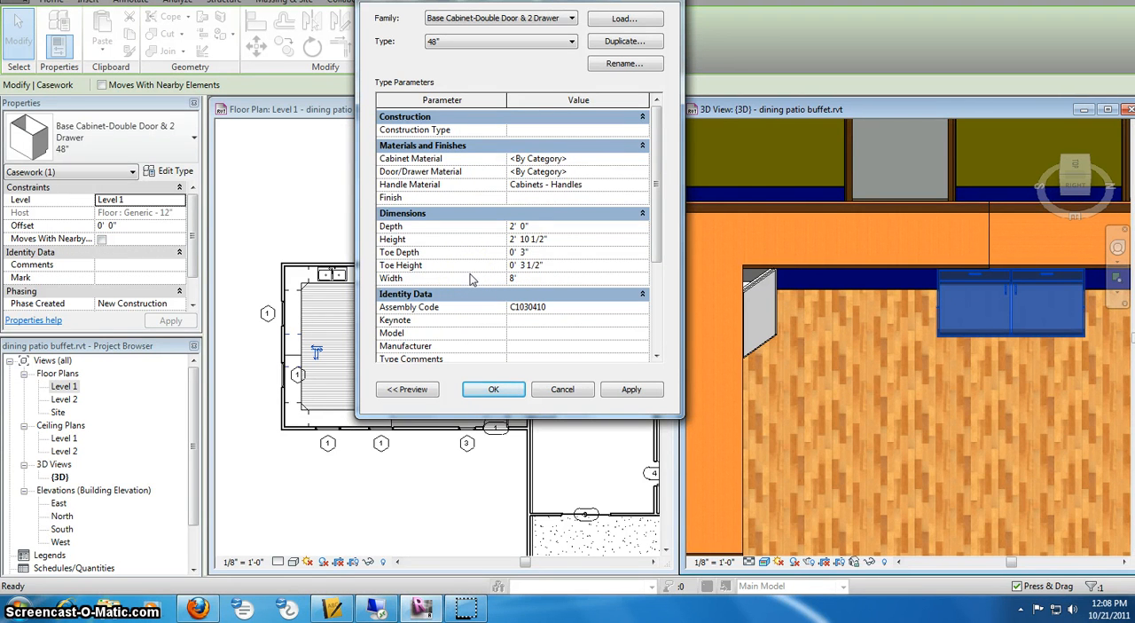
left_click(646, 393)
left_click(497, 389)
- Move the widened double-door base cabinet along the left wall until it meets the corner base cabinet
scroll(996, 335, "down", 2)
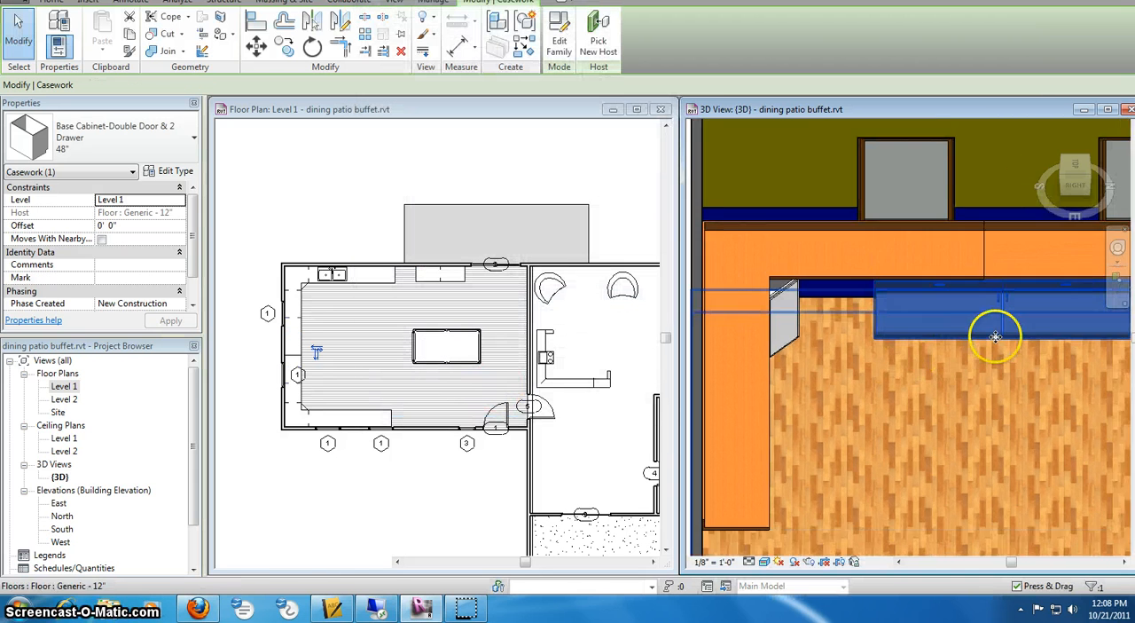
middle_click_drag(996, 335, 914, 327)
left_click(921, 333)
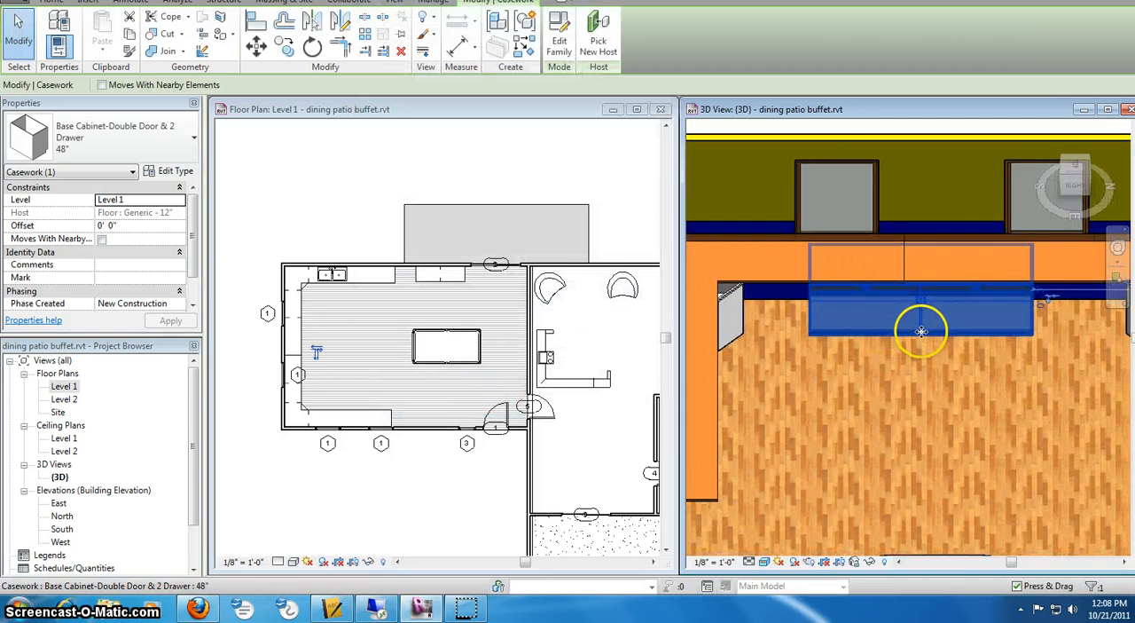
left_click_drag(909, 331, 855, 335)
left_click(854, 369)
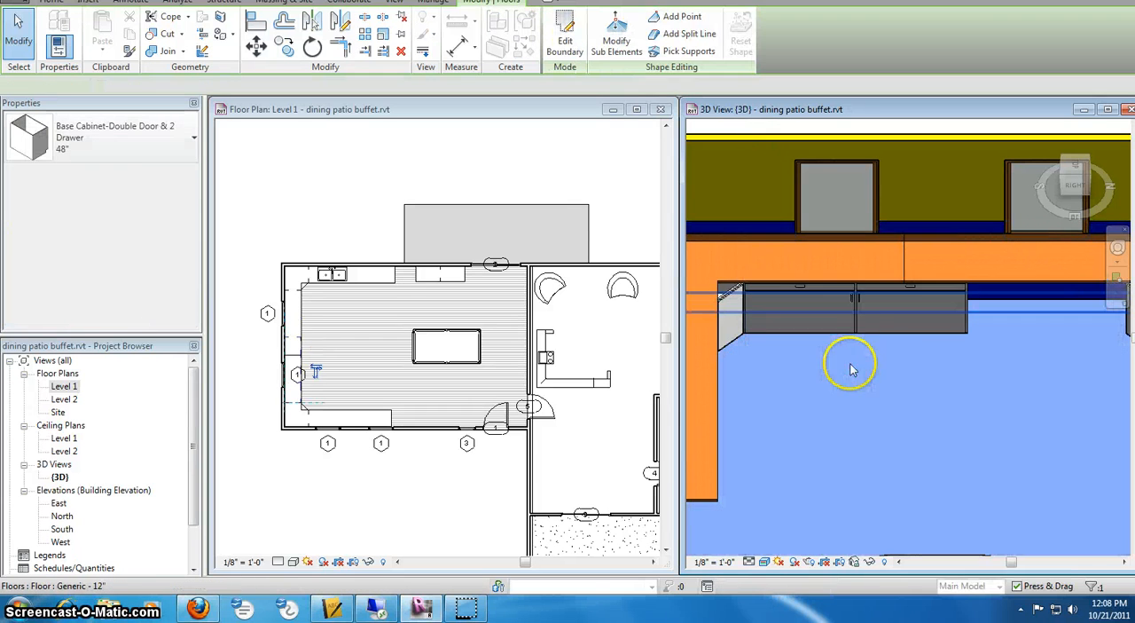
- Place 45" Base Cabinet-Double Door & 2 Drawer components on the open floor in front of the left wall's counter tops
left_click(177, 142)
left_click(185, 140)
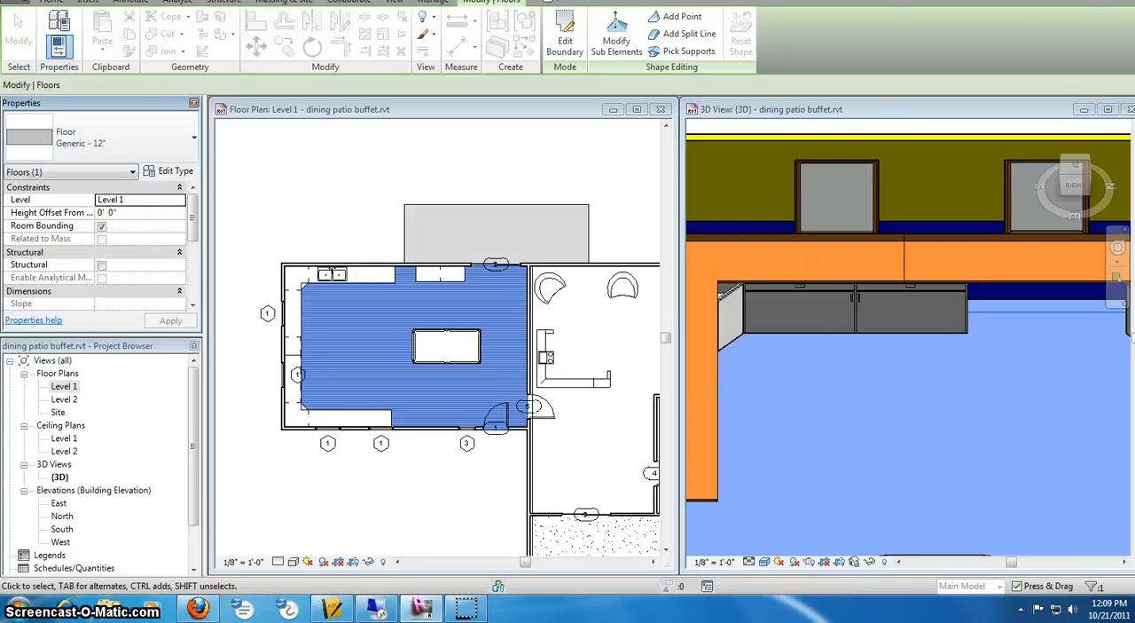
left_click(51, 1)
left_click(168, 36)
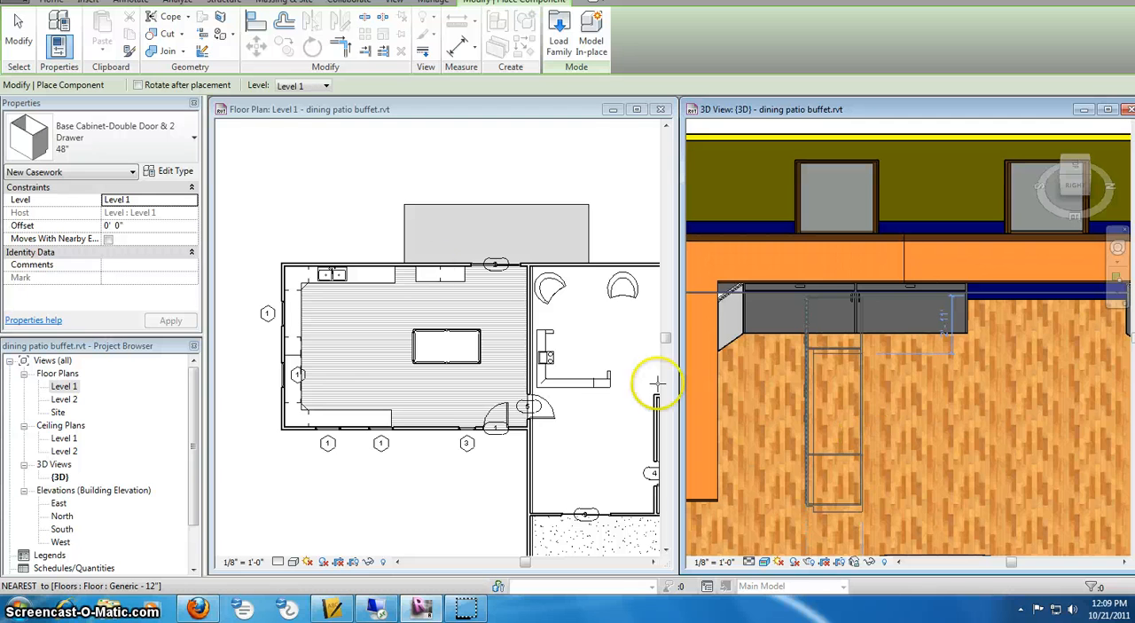
left_click(194, 140)
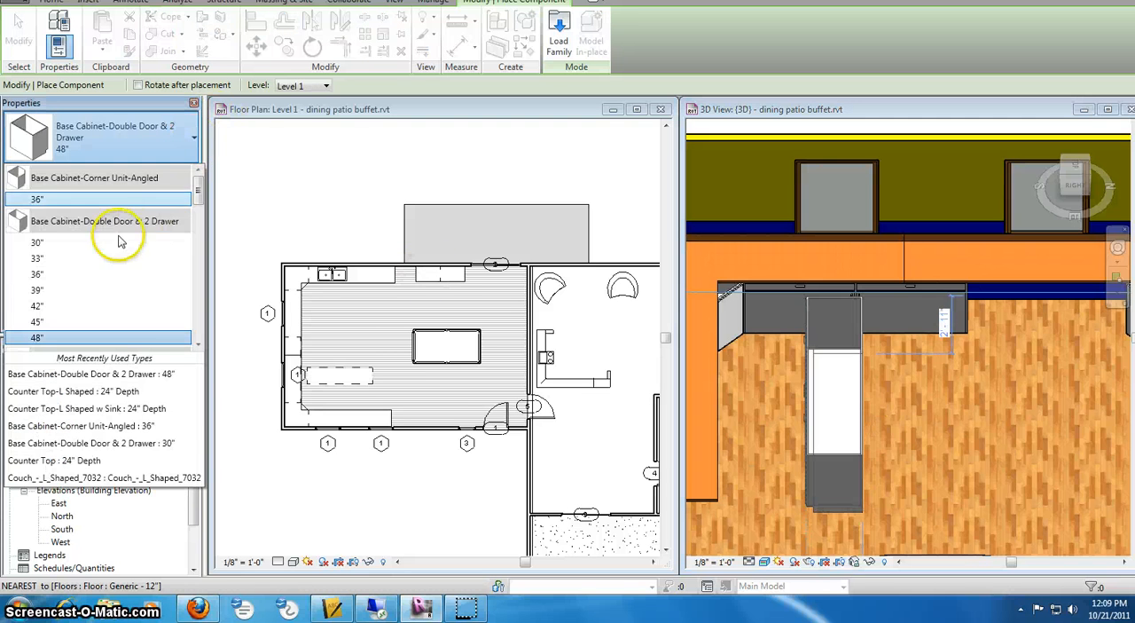
left_click(38, 313)
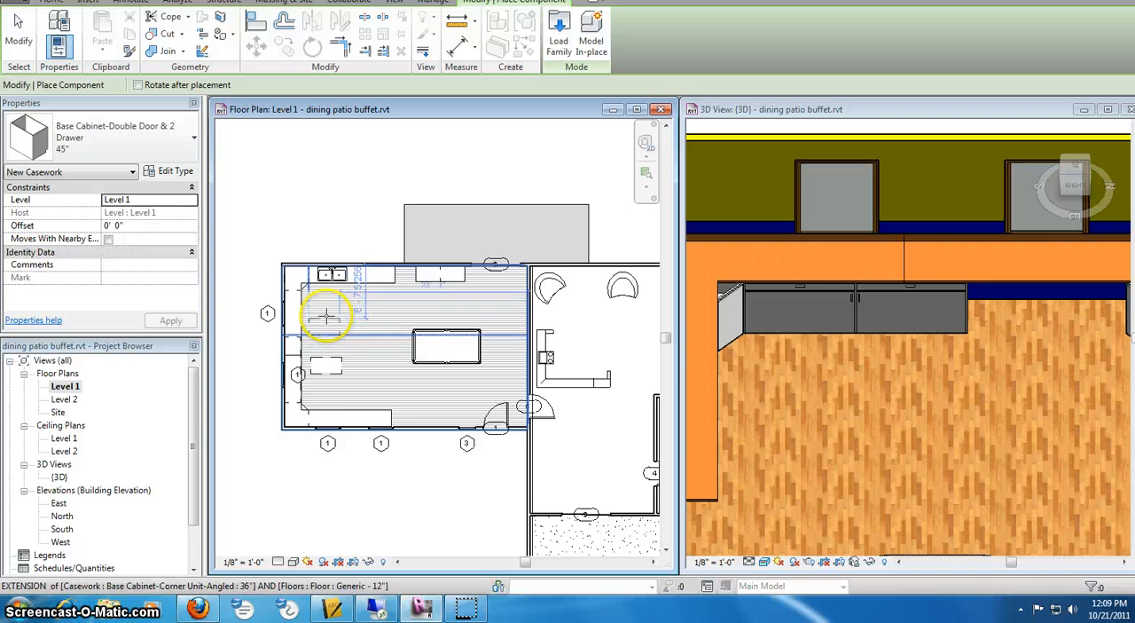
left_click(355, 312)
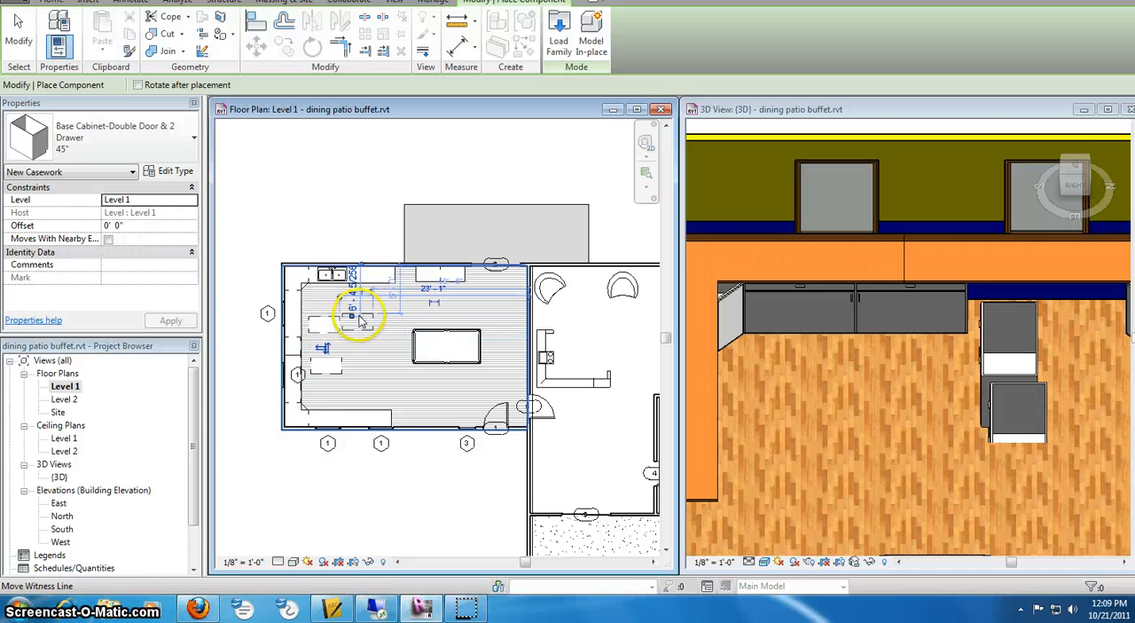
- End component placement and delete the extra 45" base cabinet placed at the pool table's edge
right_click(414, 334)
left_click(417, 332)
right_click(449, 345)
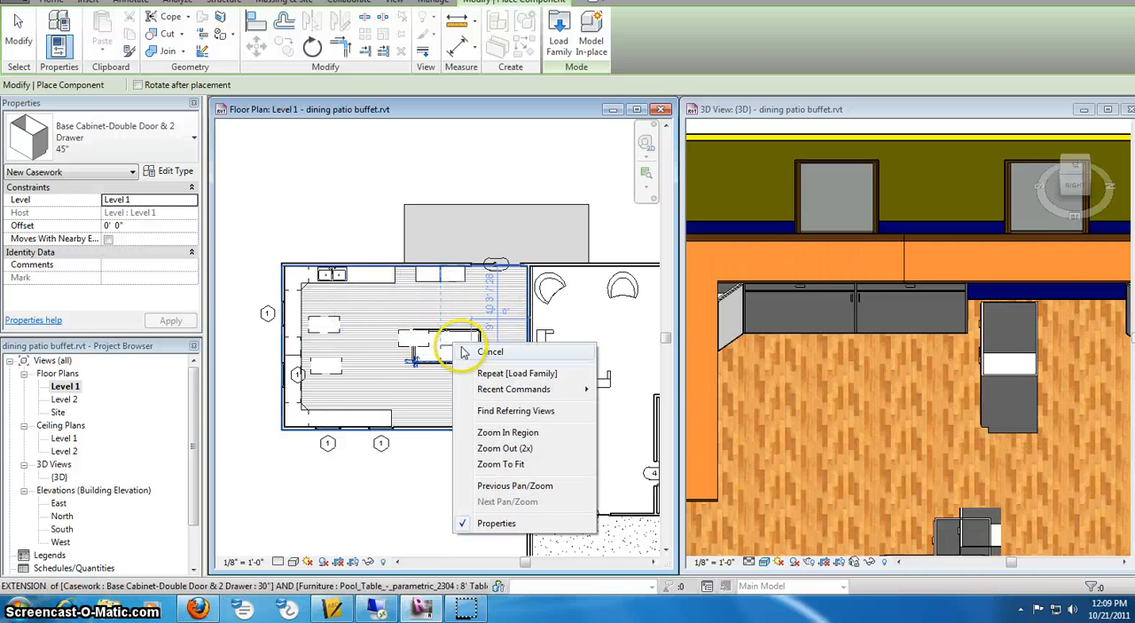
left_click(474, 352)
left_click(370, 344)
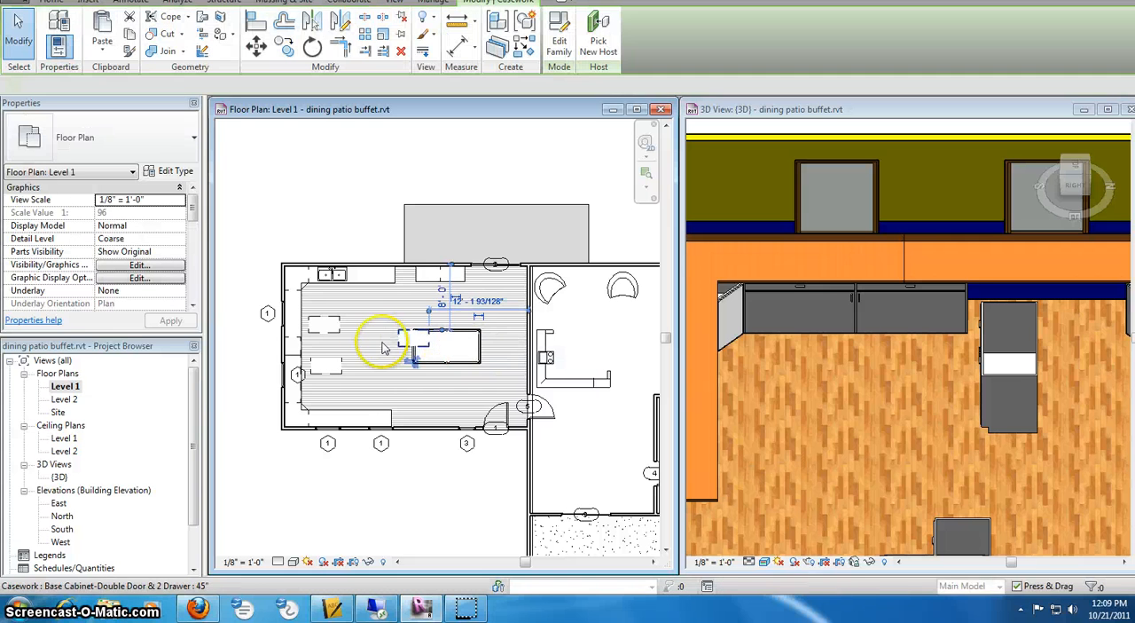
left_click_drag(372, 331, 367, 330)
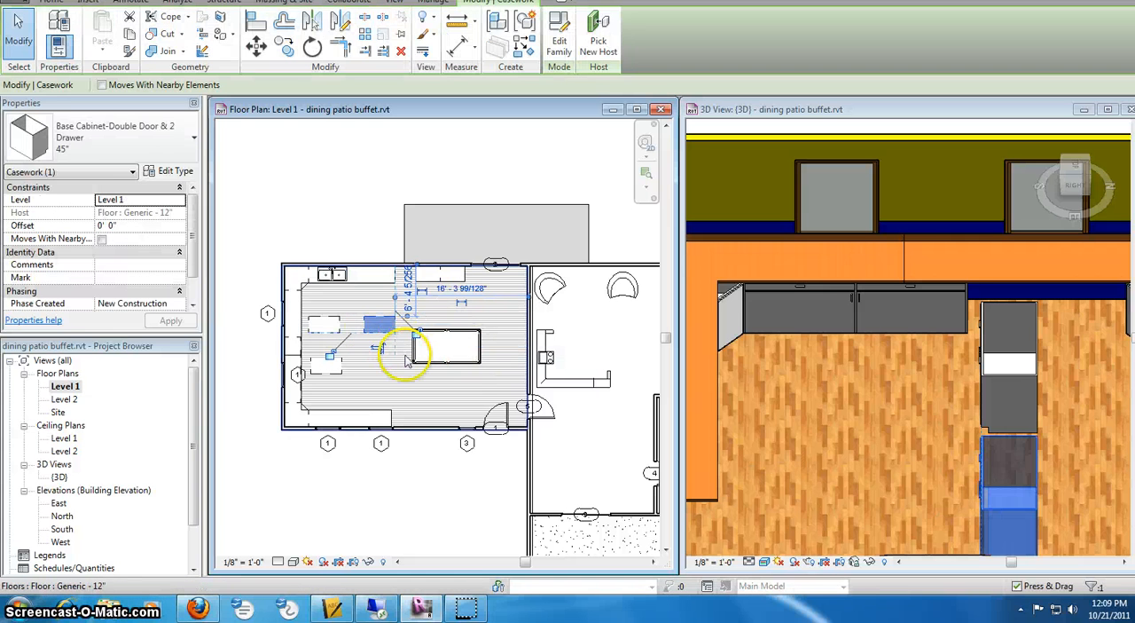
key("Delete")
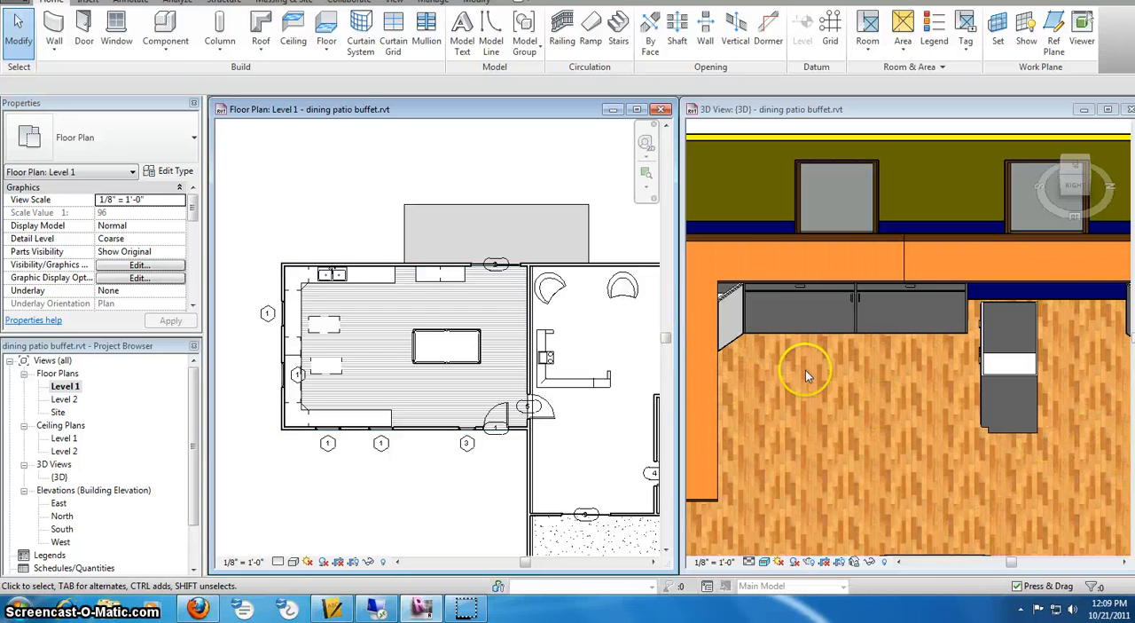
- Start placing a component and load Upper Cabinet-Double Door w Glass-Wall.rfa from the Casework > Domestic Kitchen folder
left_click(186, 49)
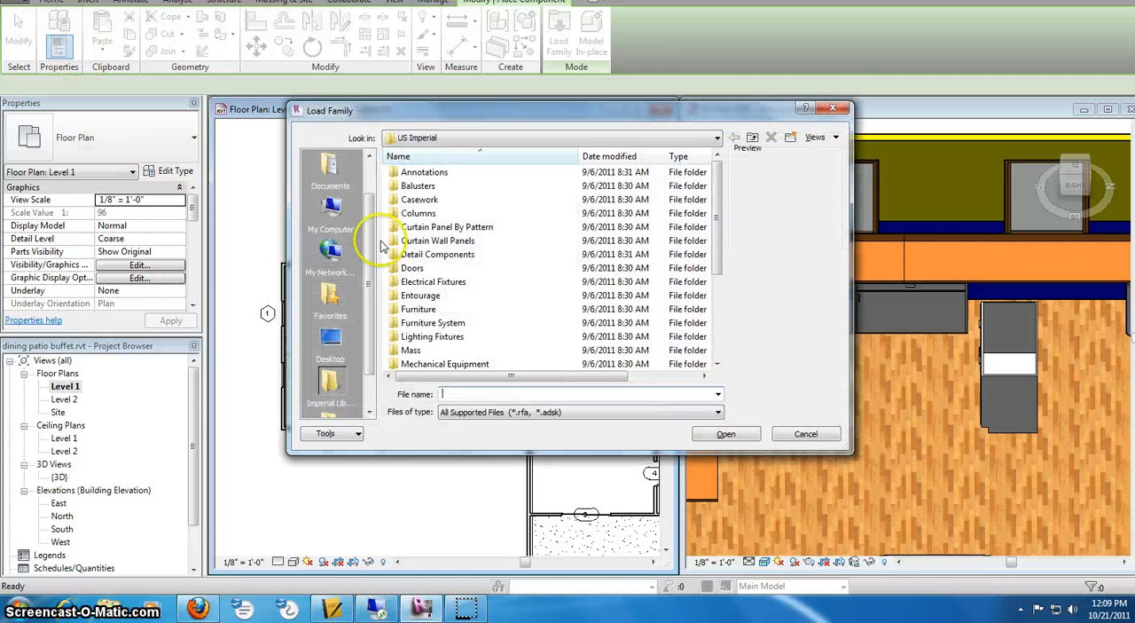
double_click(417, 199)
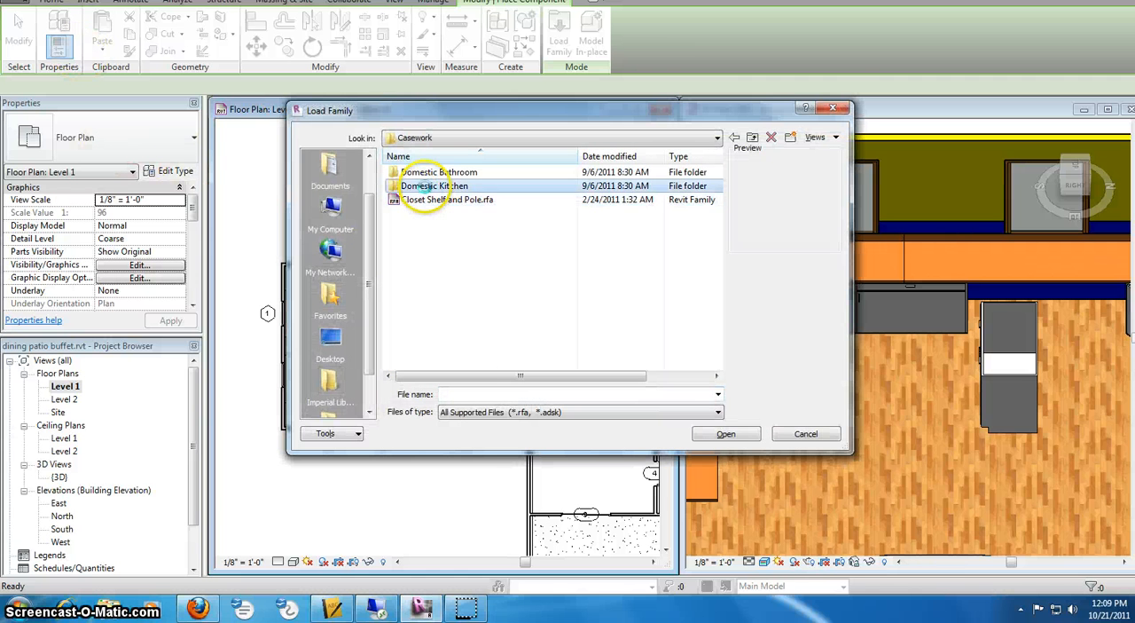
double_click(424, 187)
left_click(482, 302)
scroll(486, 303, "down", 3)
scroll(486, 303, "down", 2)
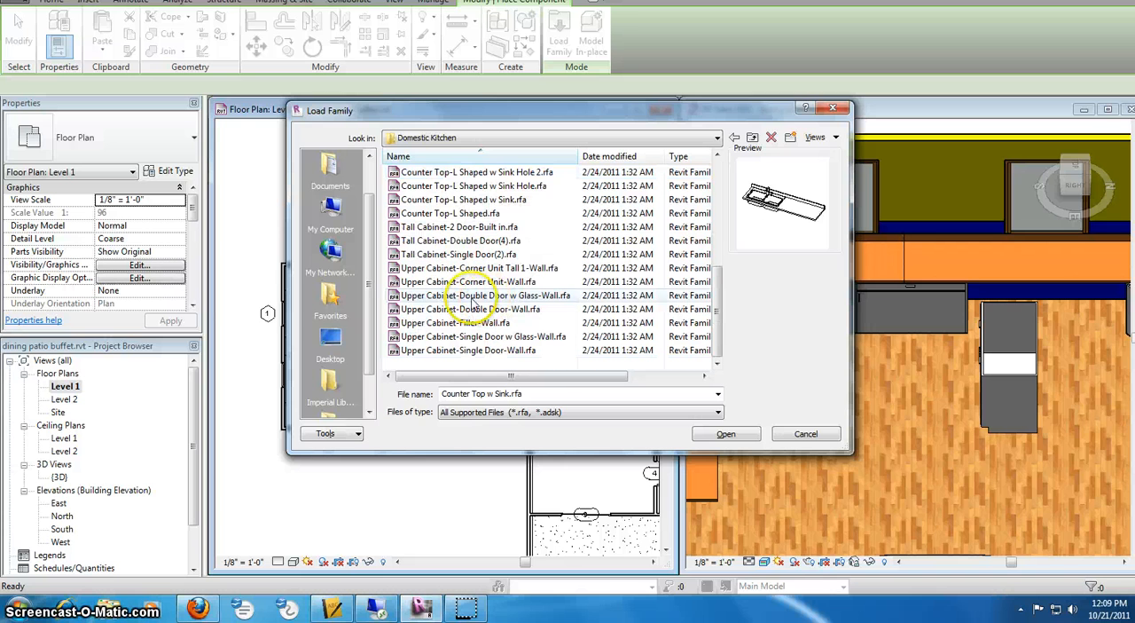
left_click(450, 310)
left_click(453, 296)
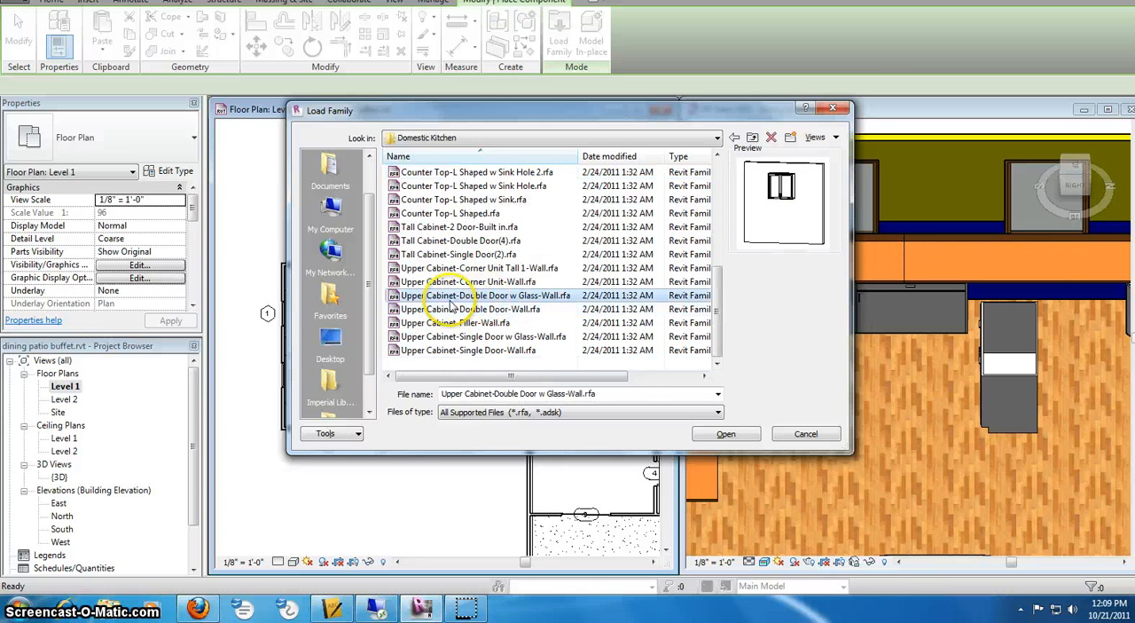
left_click(724, 435)
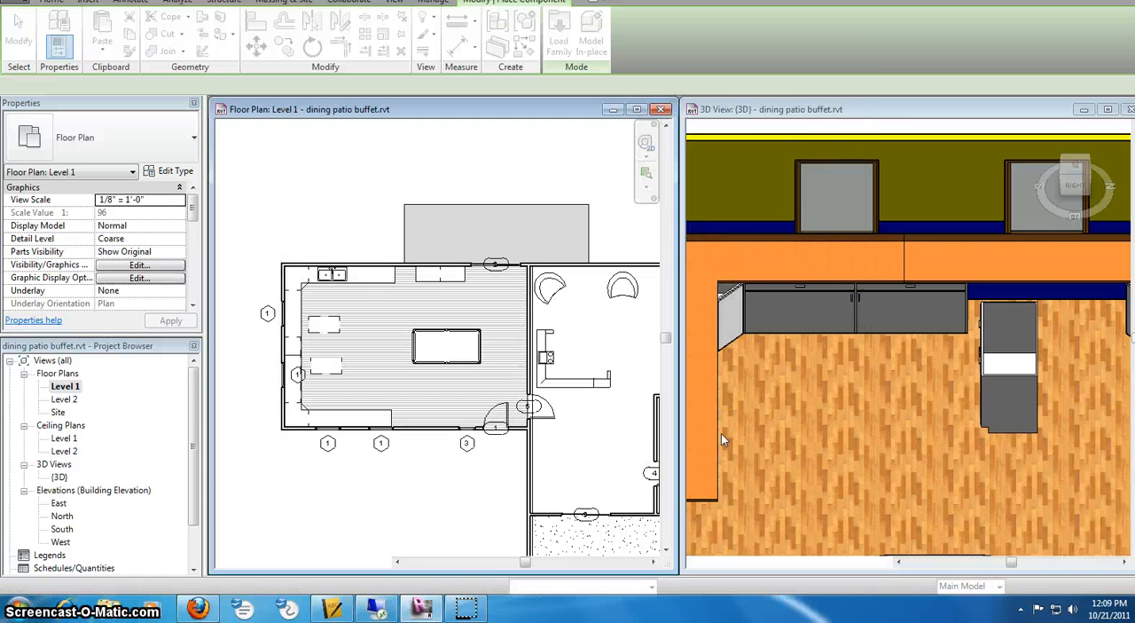
- Place one 42" Upper Cabinet-Double Door w Glass-Wall on the left wall between the two windows, ending placement
left_click(282, 351)
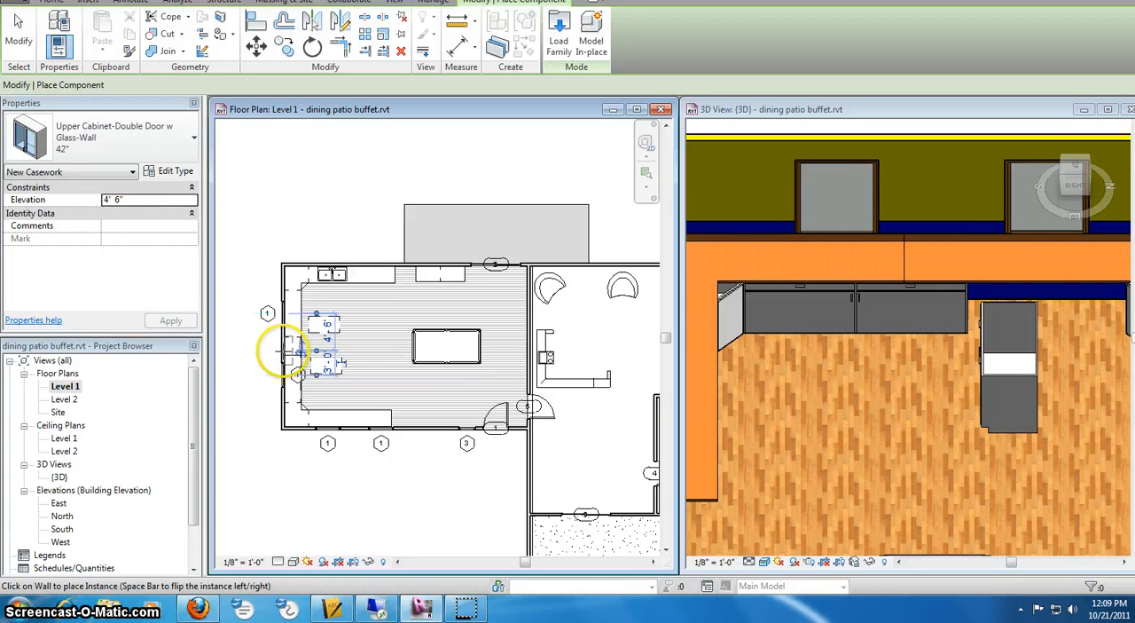
scroll(902, 177, "down", 1)
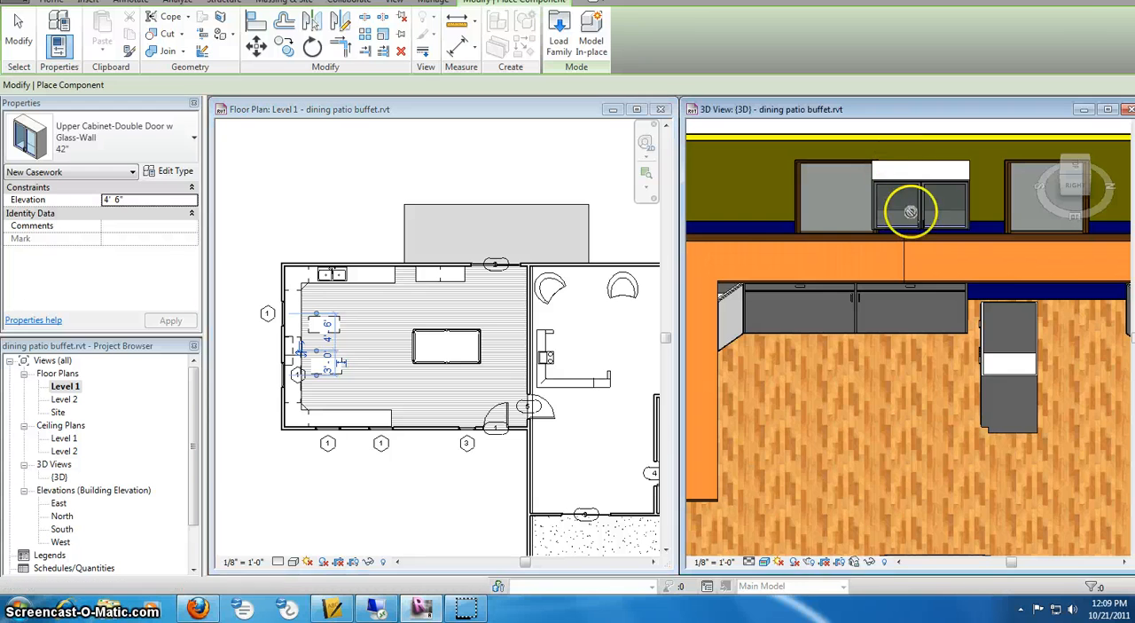
right_click(903, 211)
left_click(913, 222)
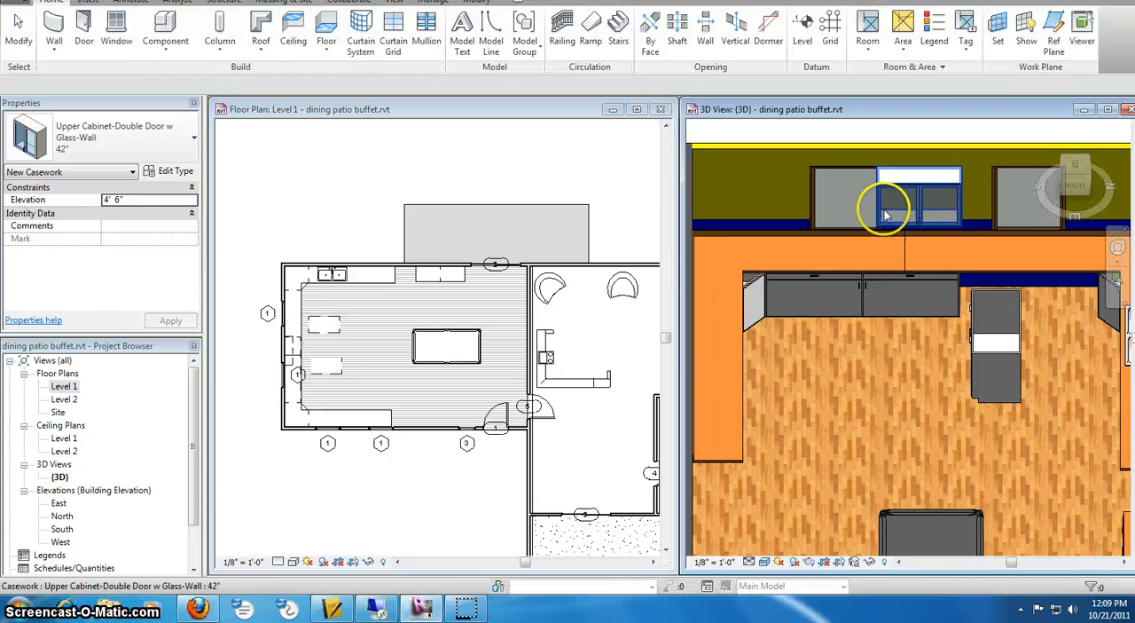
- Review the upper glass cabinet's type dimensions and move the cabinet along the left wall into the gap between the two windows
scroll(899, 183, "down", 2)
scroll(914, 190, "up", 4)
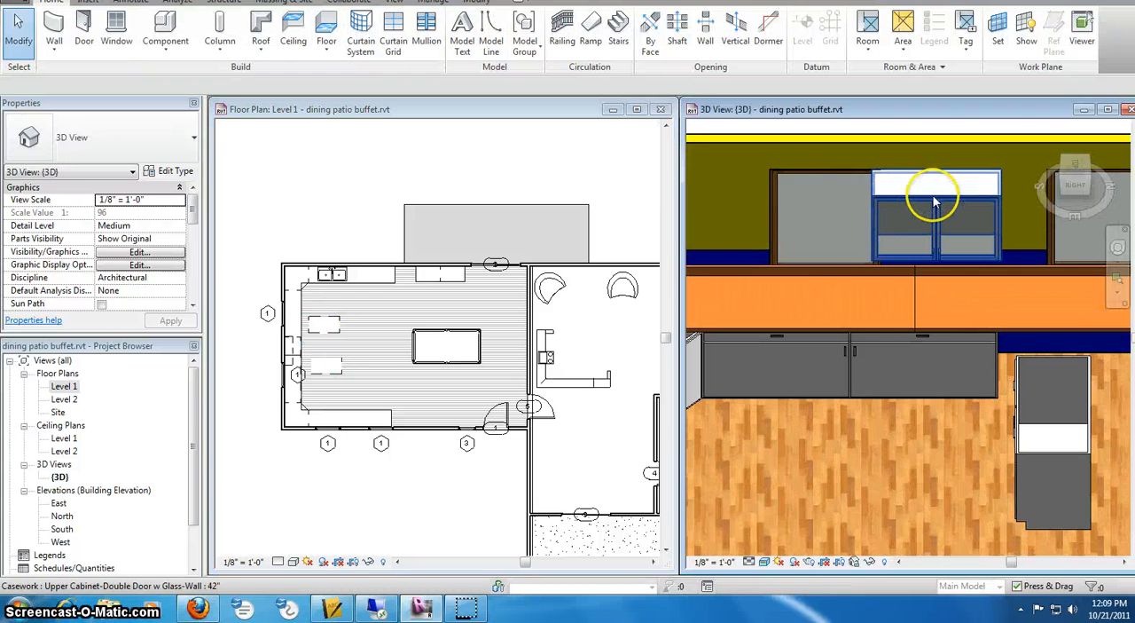
left_click(934, 203)
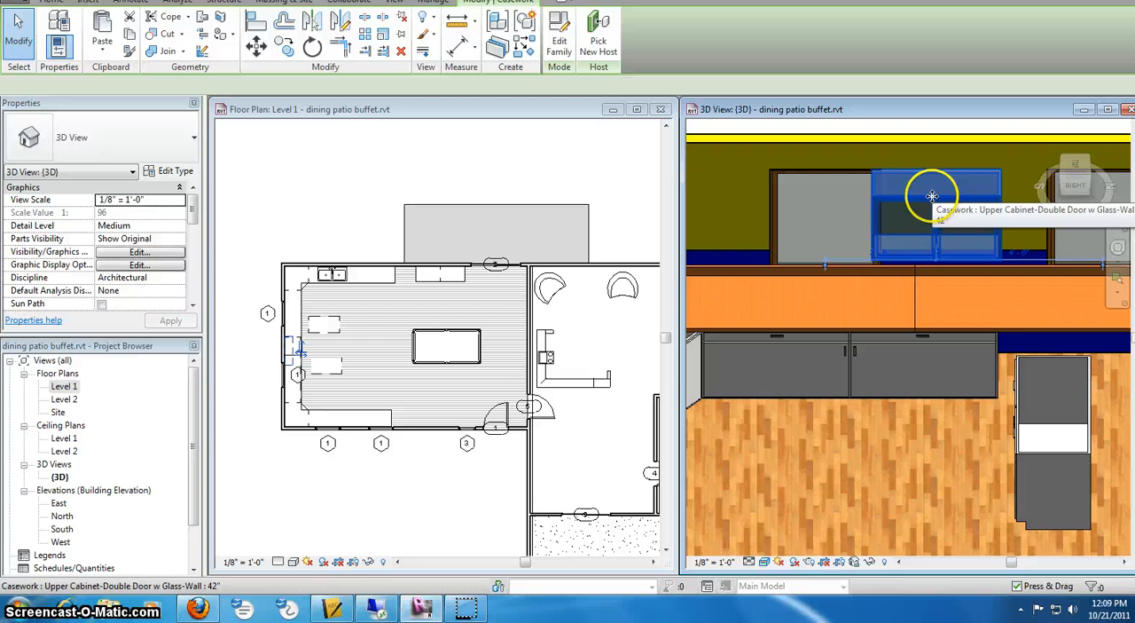
left_click(174, 173)
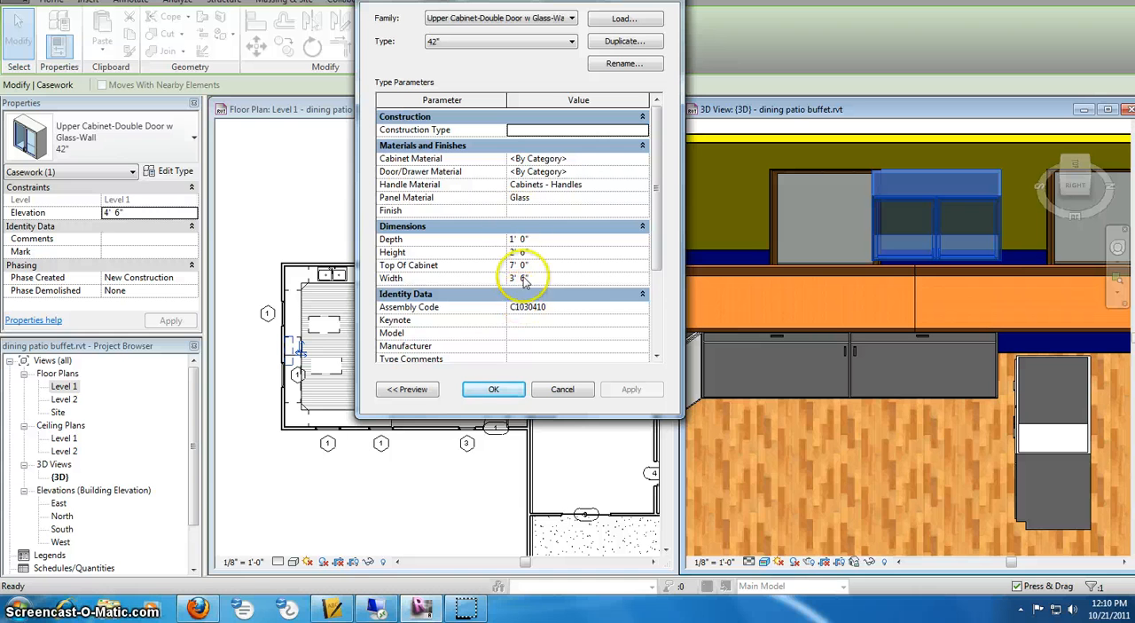
left_click(564, 392)
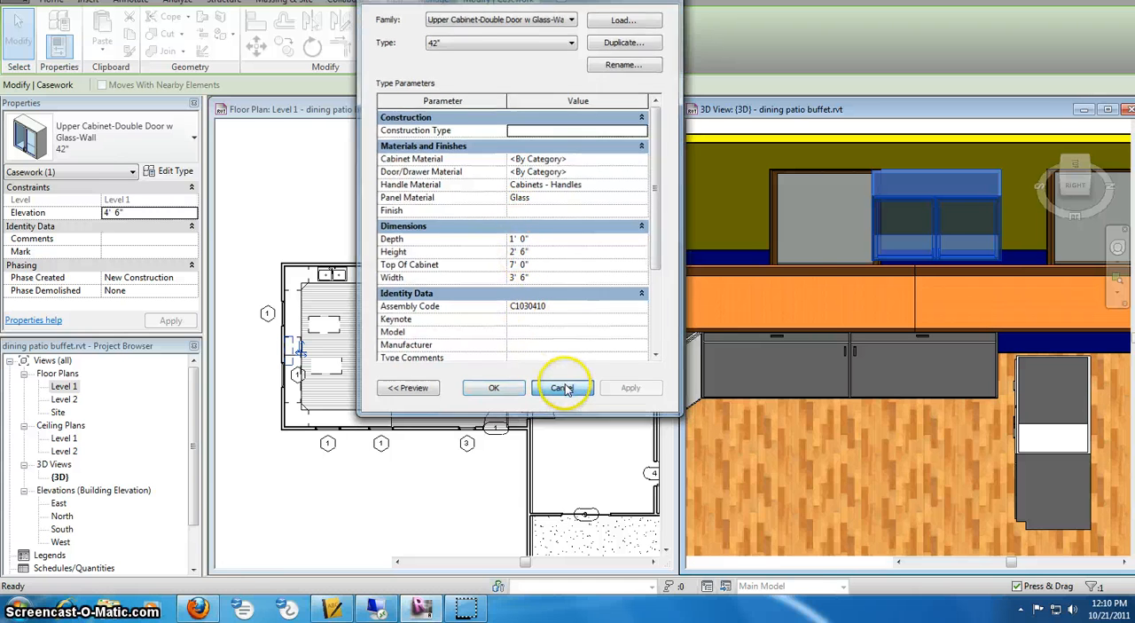
left_click_drag(936, 192, 949, 190)
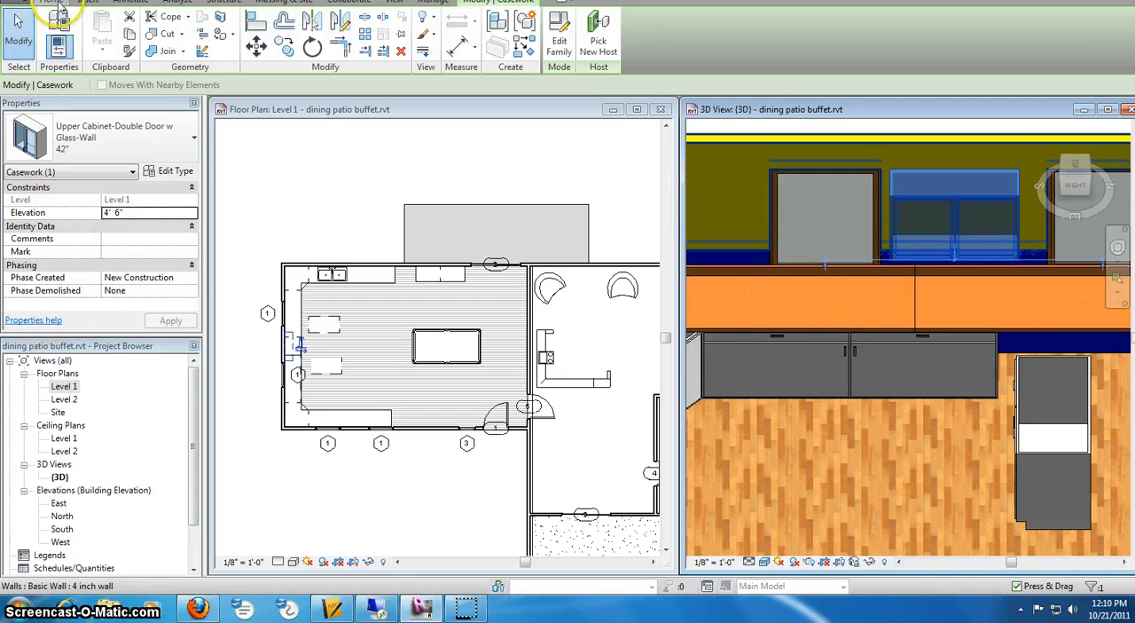
- Start placing a component and look through the US Imperial Casework > Domestic Kitchen folder for kitchen appliances, returning to the library root
left_click(52, 3)
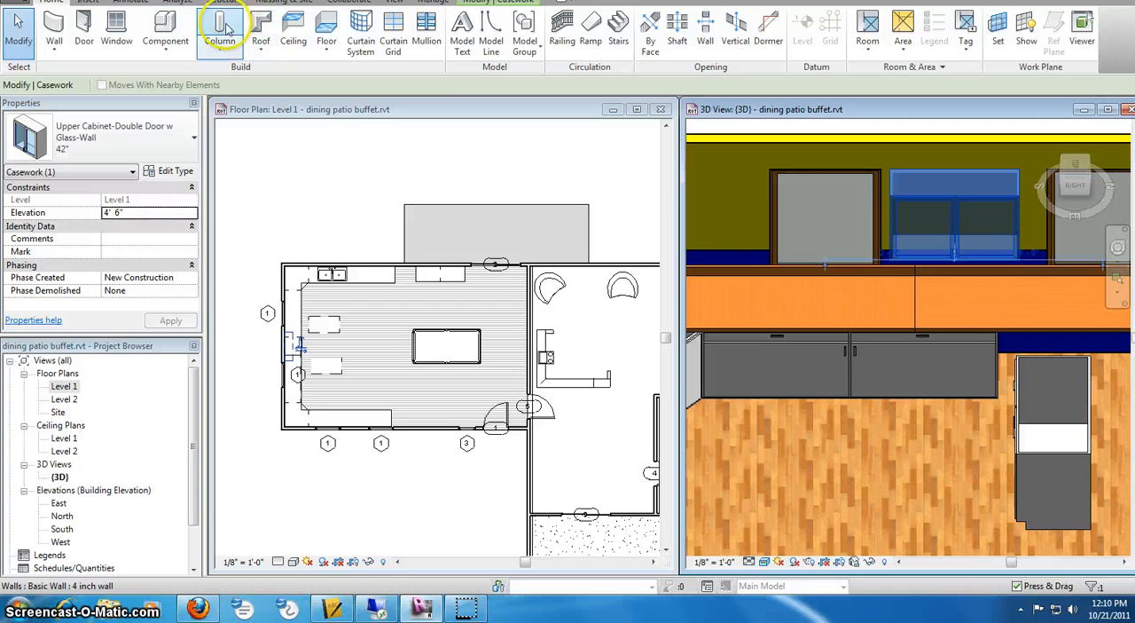
left_click(163, 27)
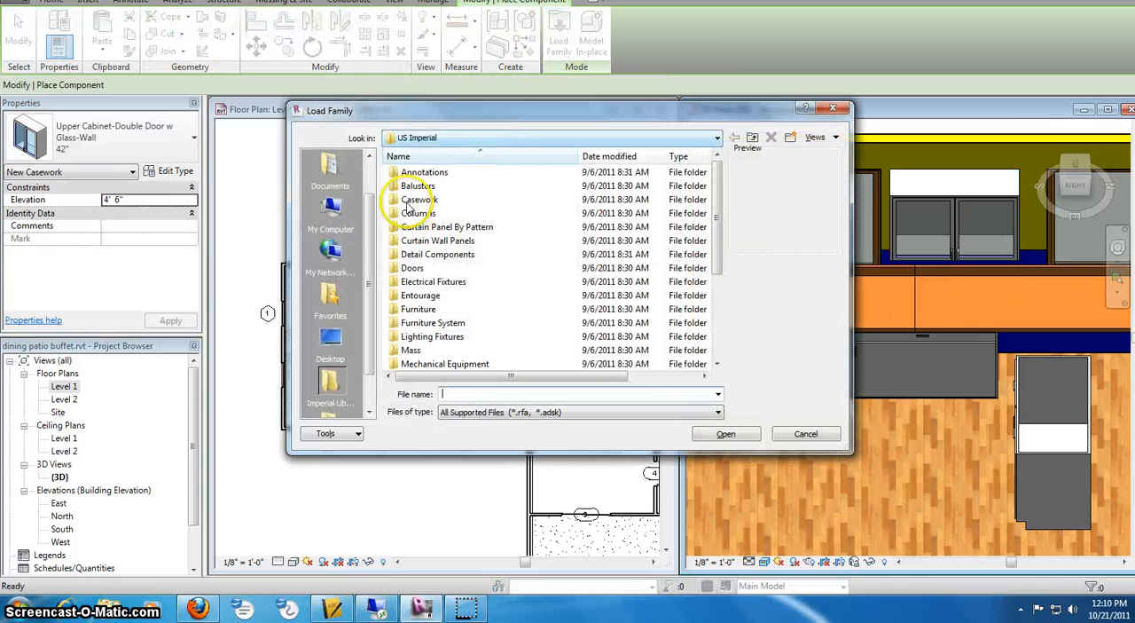
double_click(406, 200)
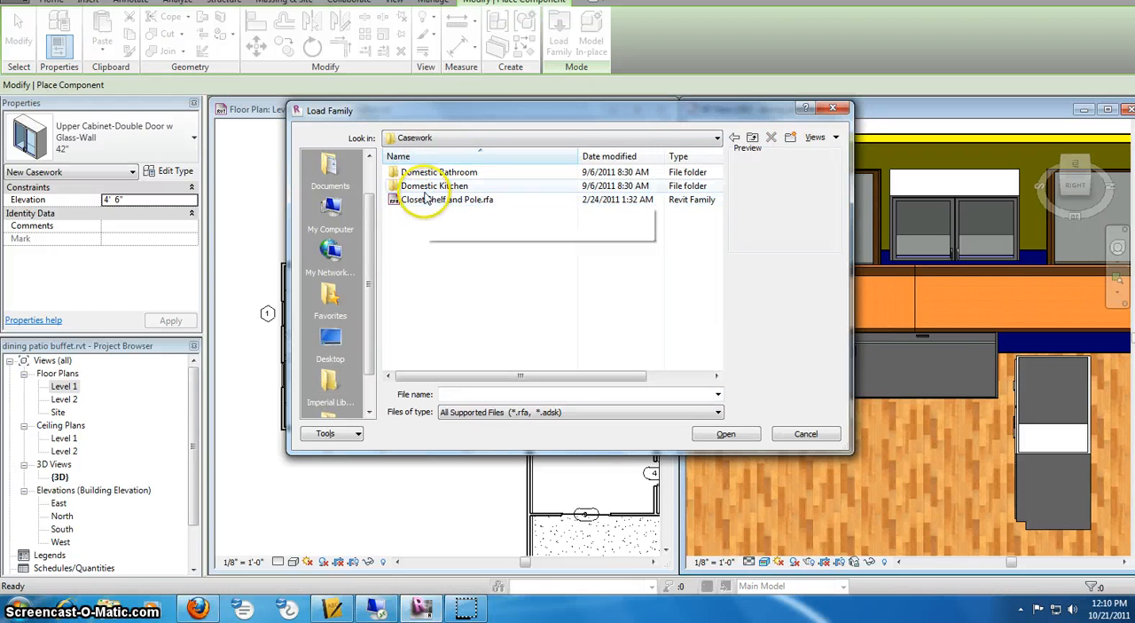
double_click(427, 188)
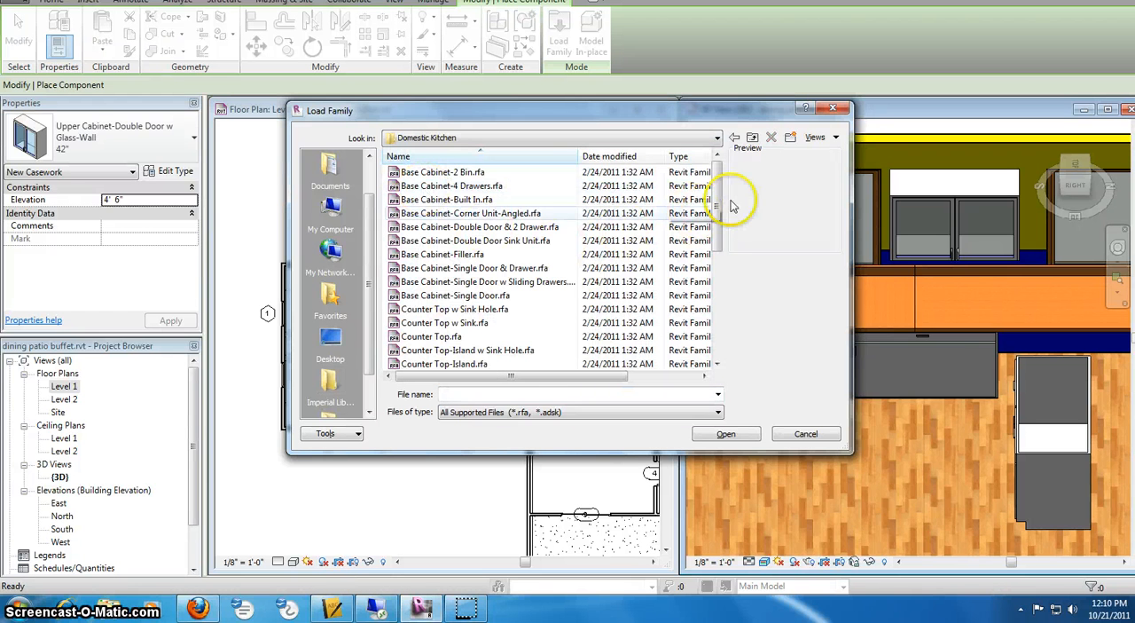
left_click_drag(716, 205, 711, 181)
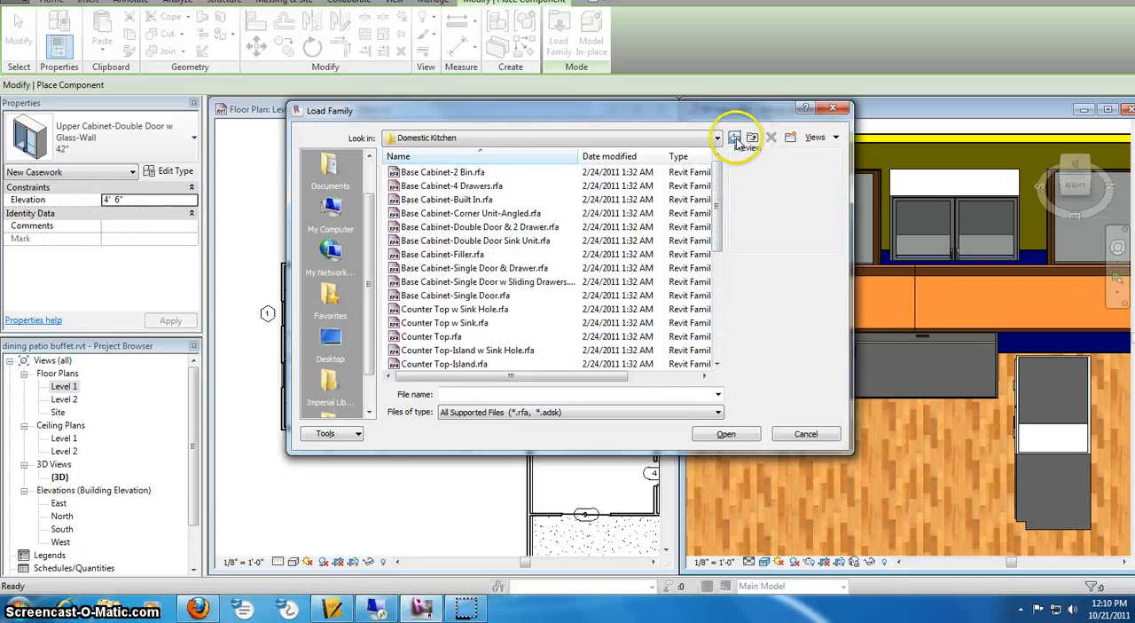
left_click(736, 138)
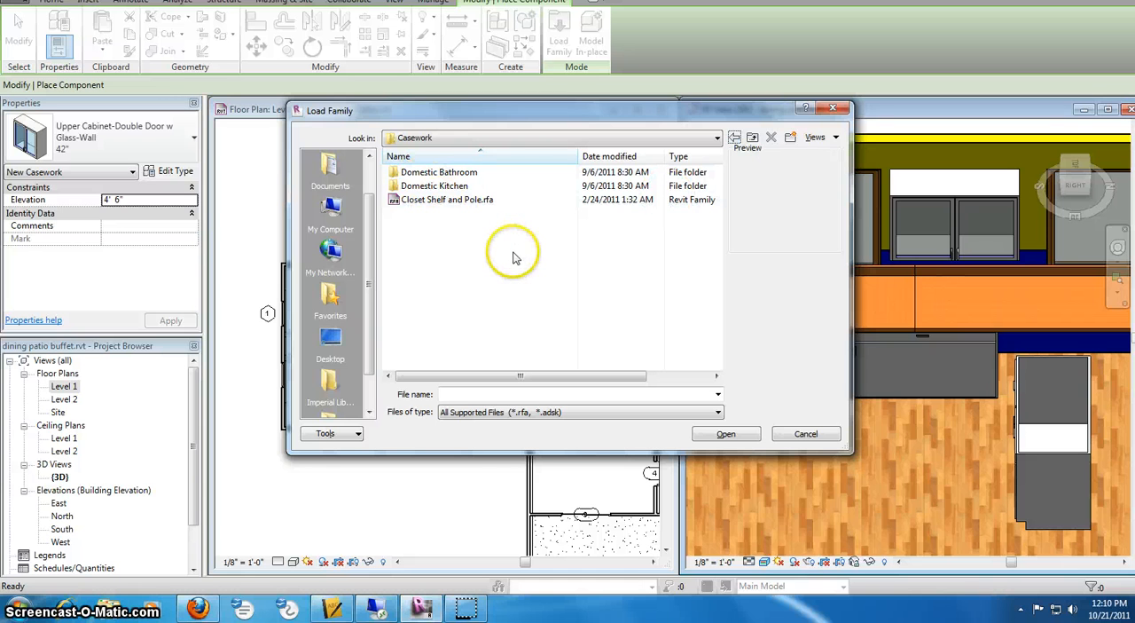
left_click(735, 138)
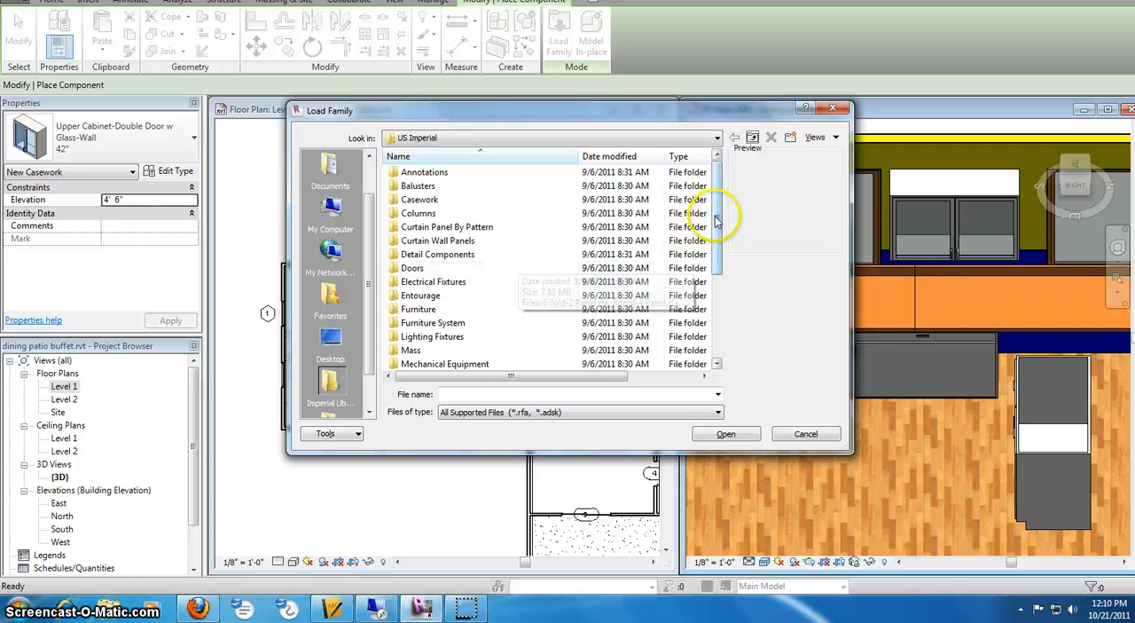
- Load Refrigerator_-_Side-by-Side_6047.rfa from the Casework folder of the imperial template library
left_click_drag(727, 216, 720, 255)
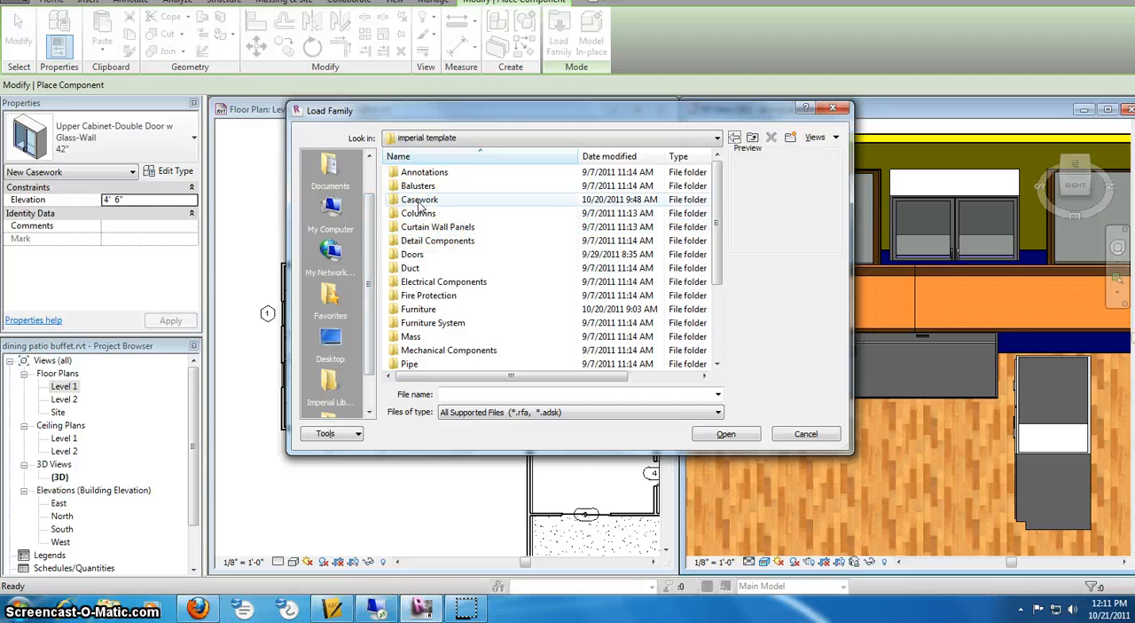
double_click(422, 202)
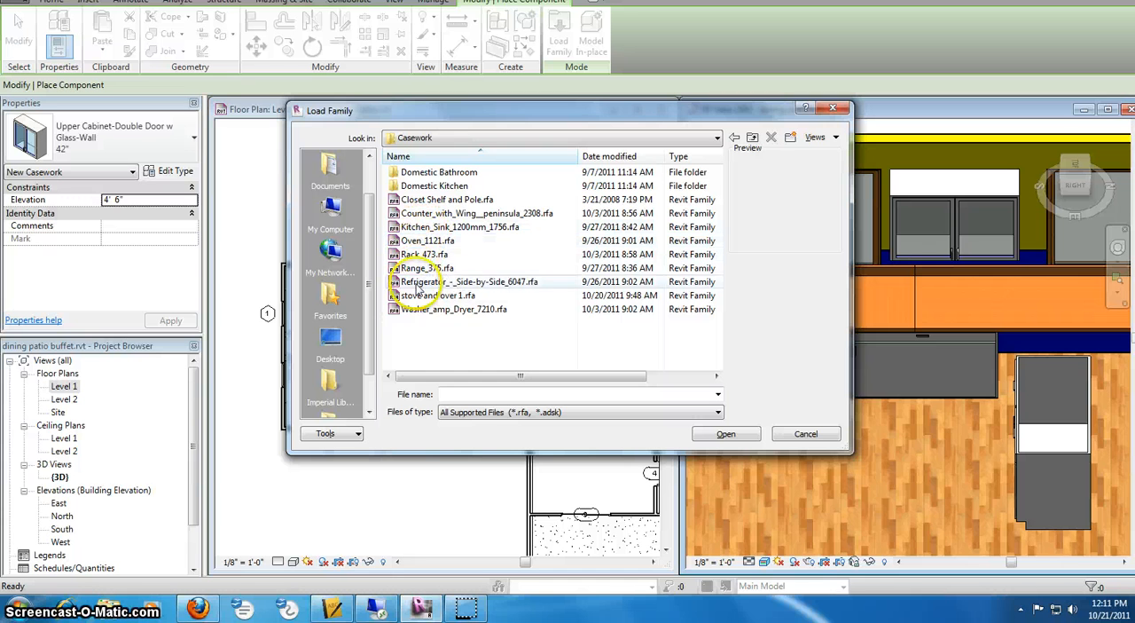
left_click(419, 267)
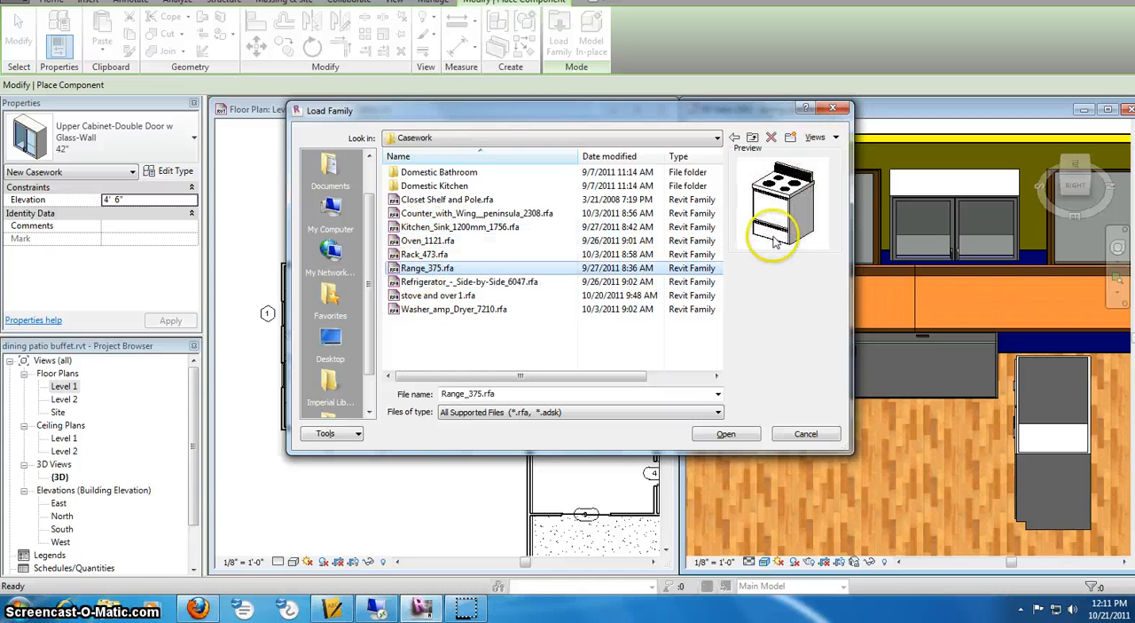
left_click(424, 282)
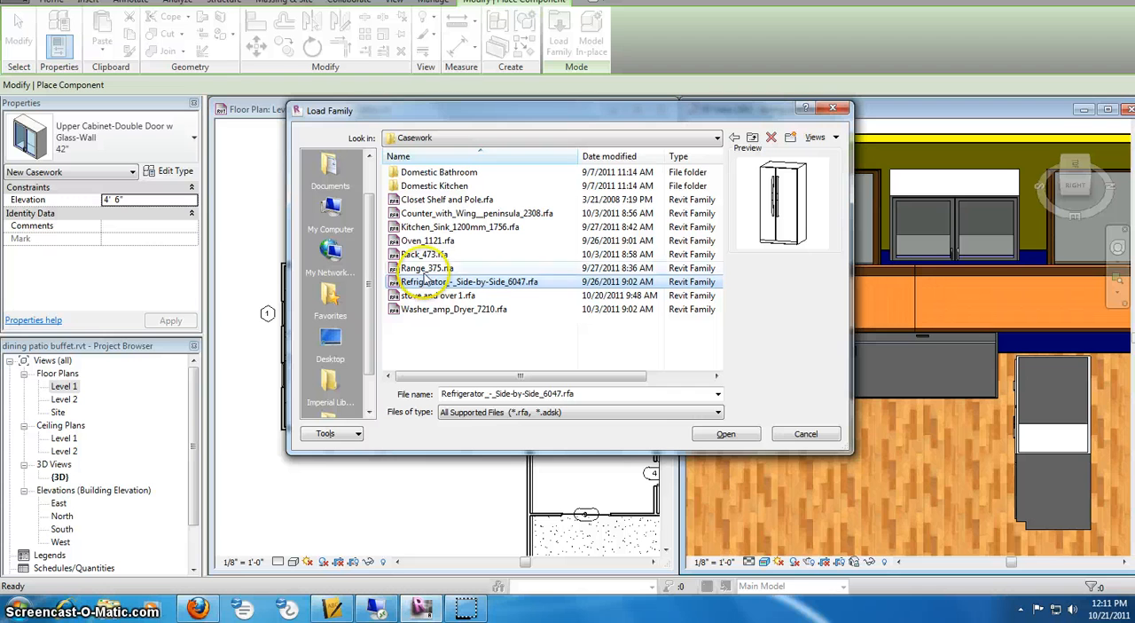
left_click(727, 434)
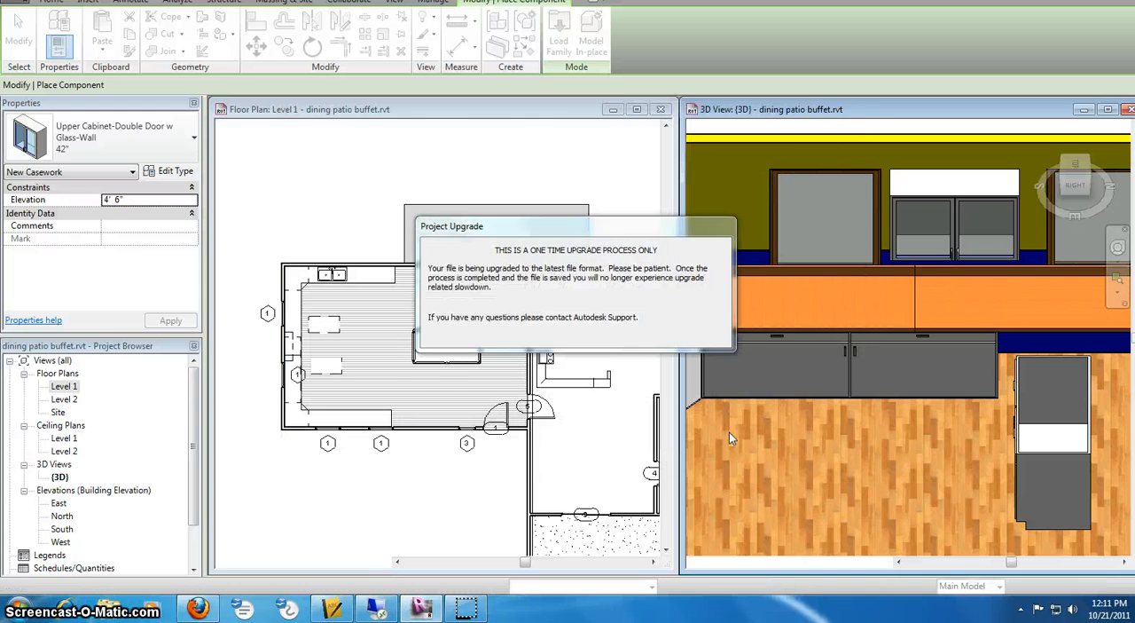
- Place one 36" x 30" side-by-side refrigerator against the room's lower wall, next to the end of the counter top, and end placement
left_click(413, 406)
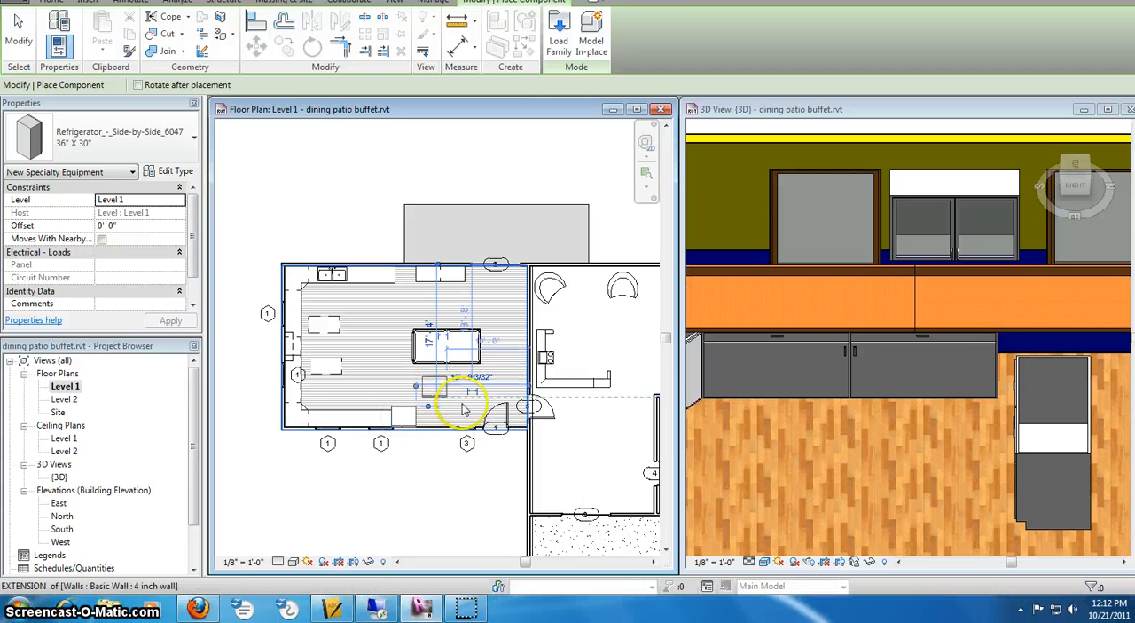
right_click(444, 375)
key("Escape")
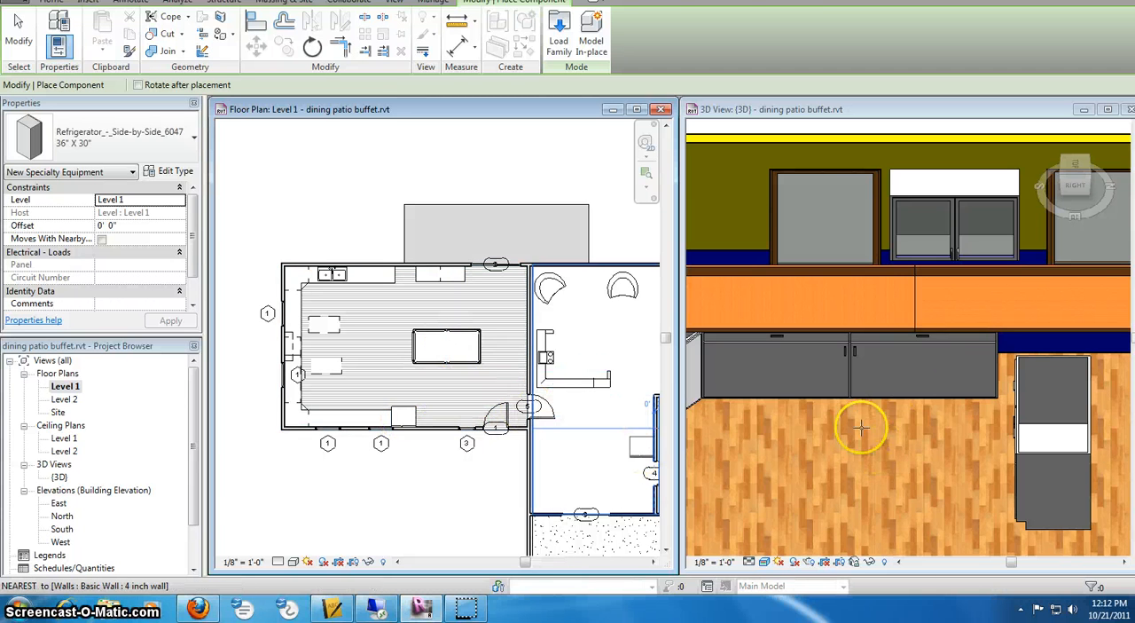
scroll(861, 427, "down", 1)
left_click(894, 407)
scroll(895, 402, "down", 4)
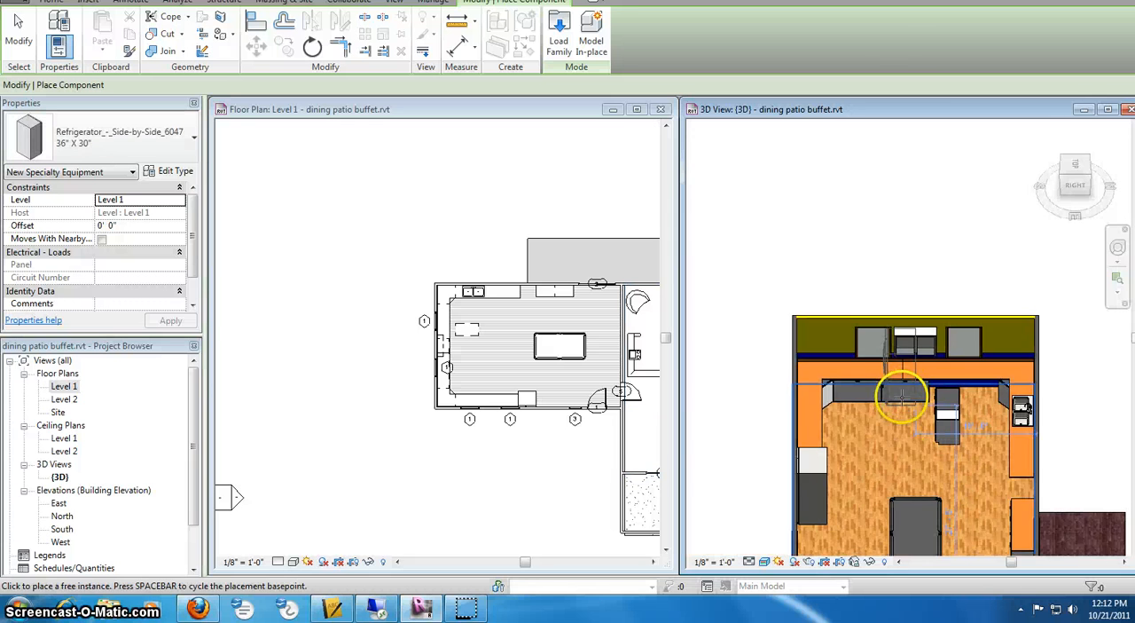
scroll(899, 402, "up", 2)
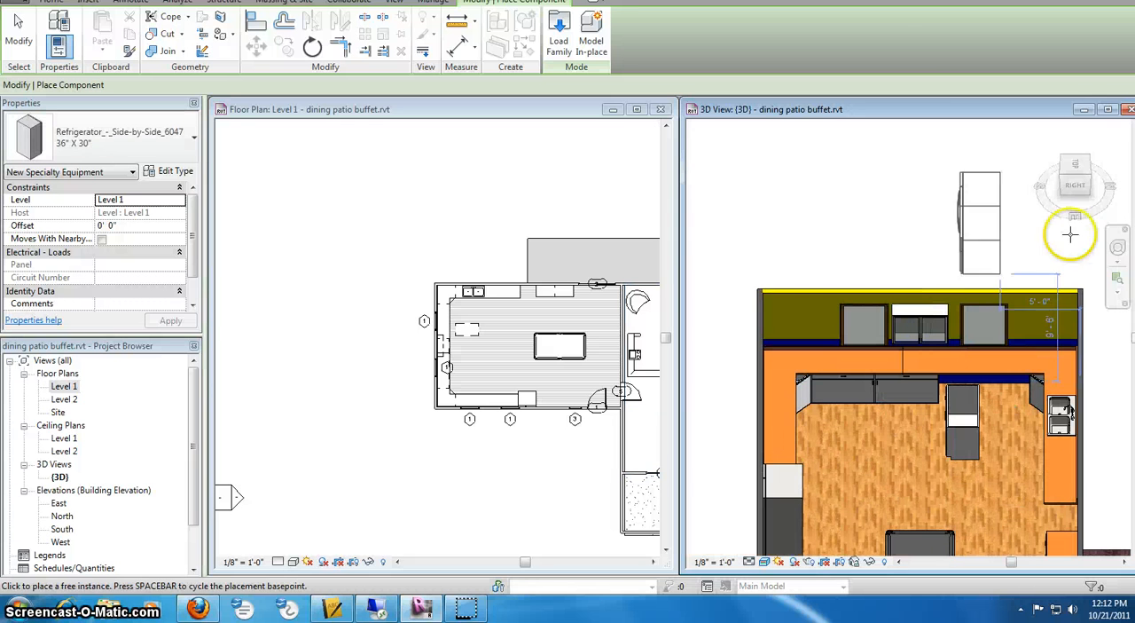
left_click(1098, 183)
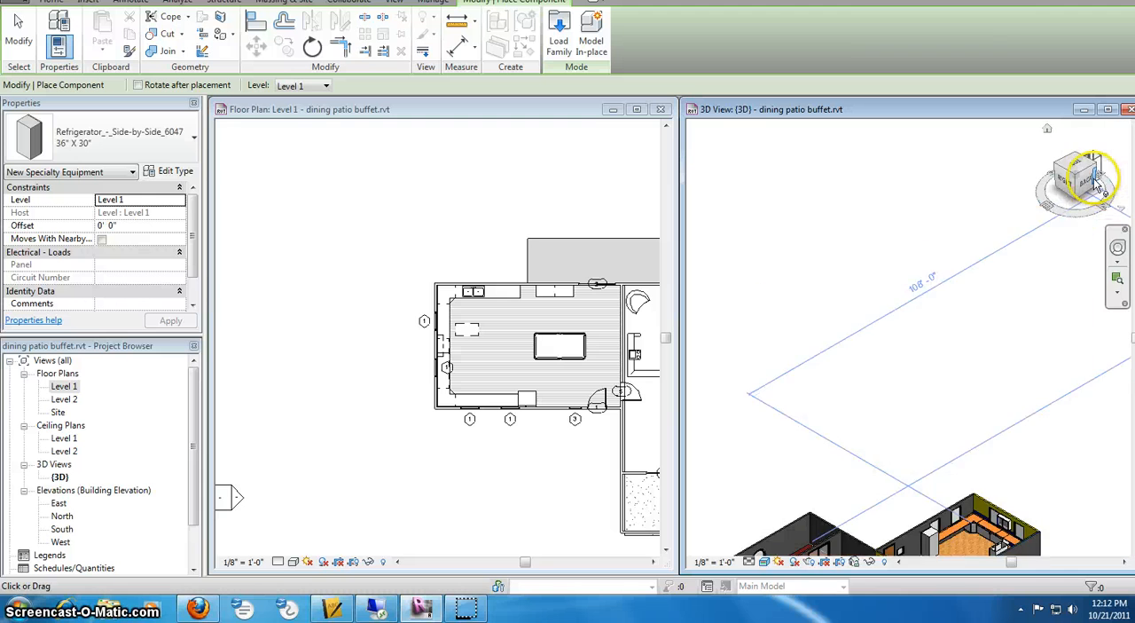
scroll(930, 326, "up", 3)
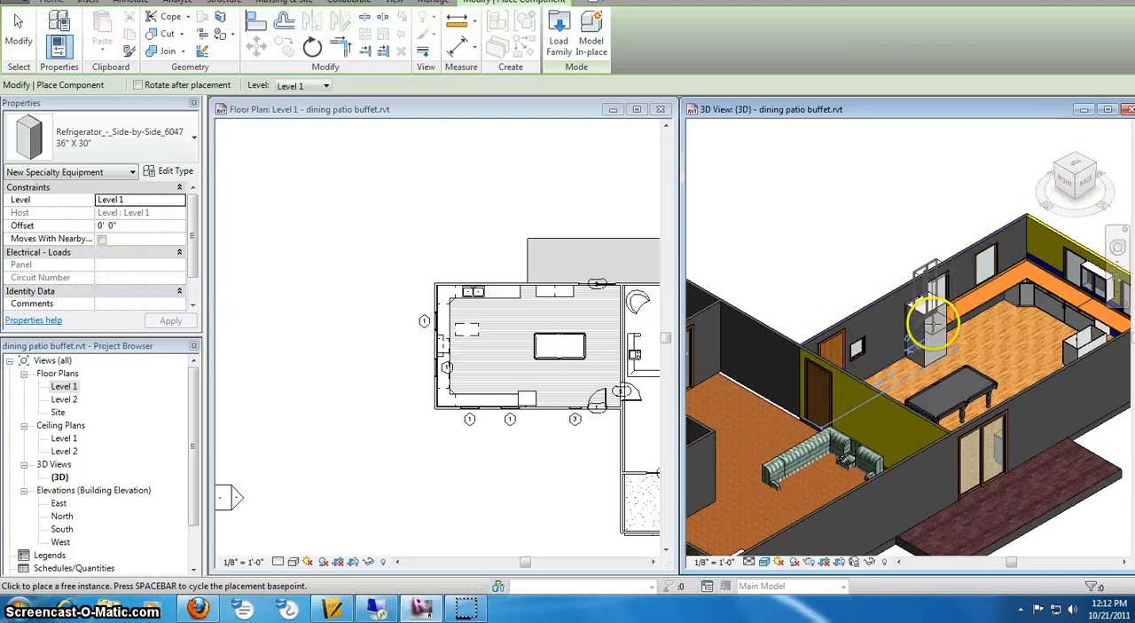
scroll(929, 327, "up", 5)
right_click(839, 189)
left_click(876, 206)
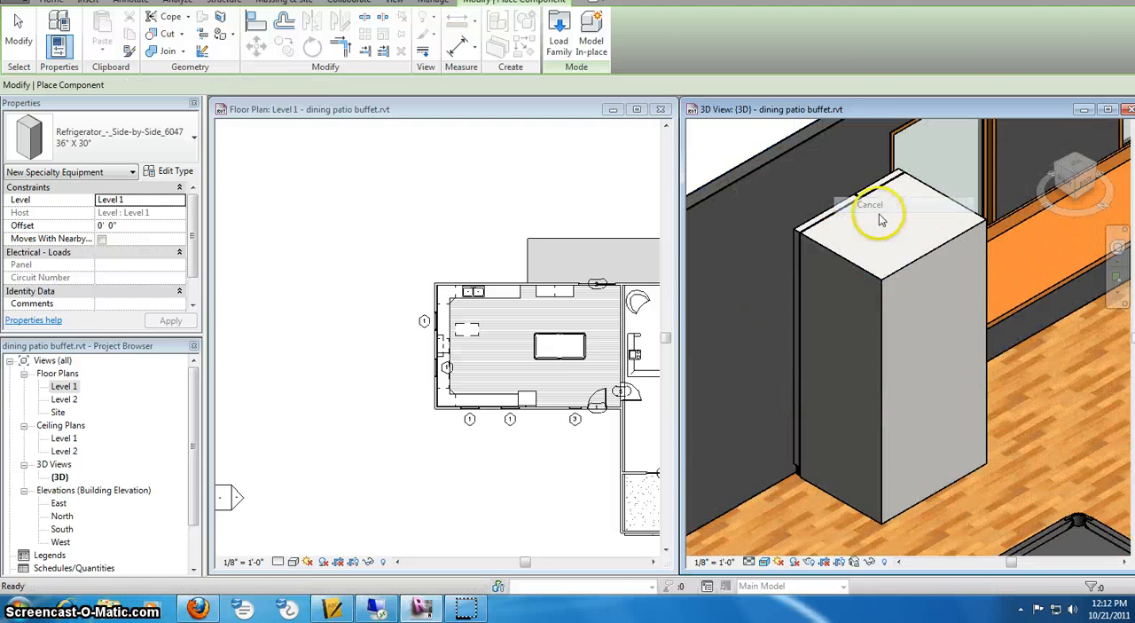
- Rotate the refrigerator half a turn about its center in the Level 1 plan so its doors face into the room
left_click(528, 377)
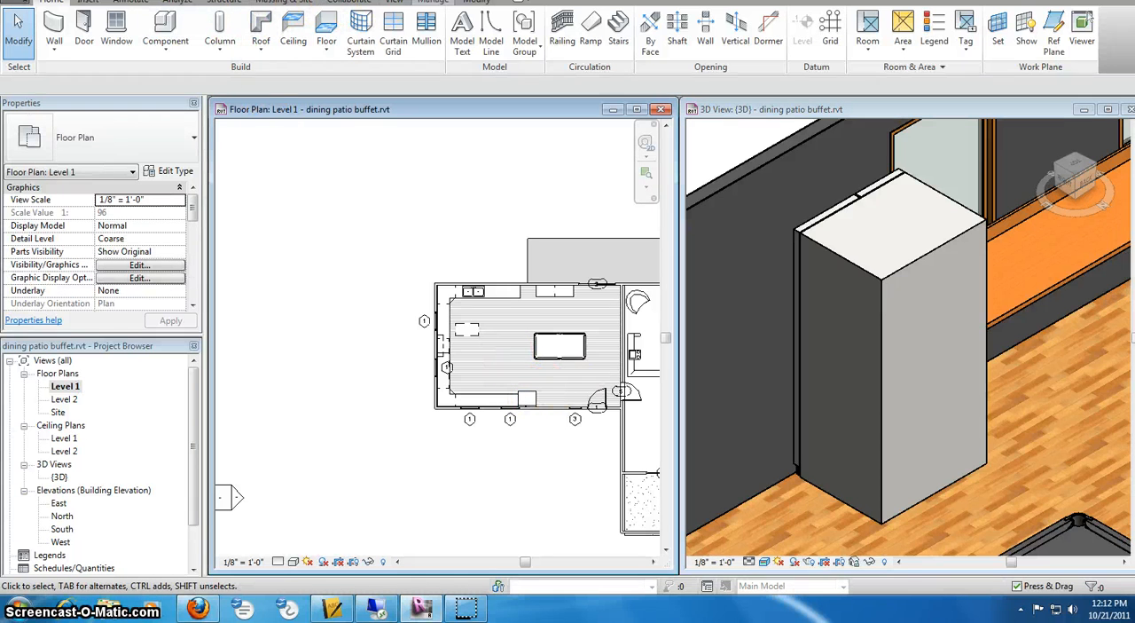
left_click(476, 2)
left_click(312, 45)
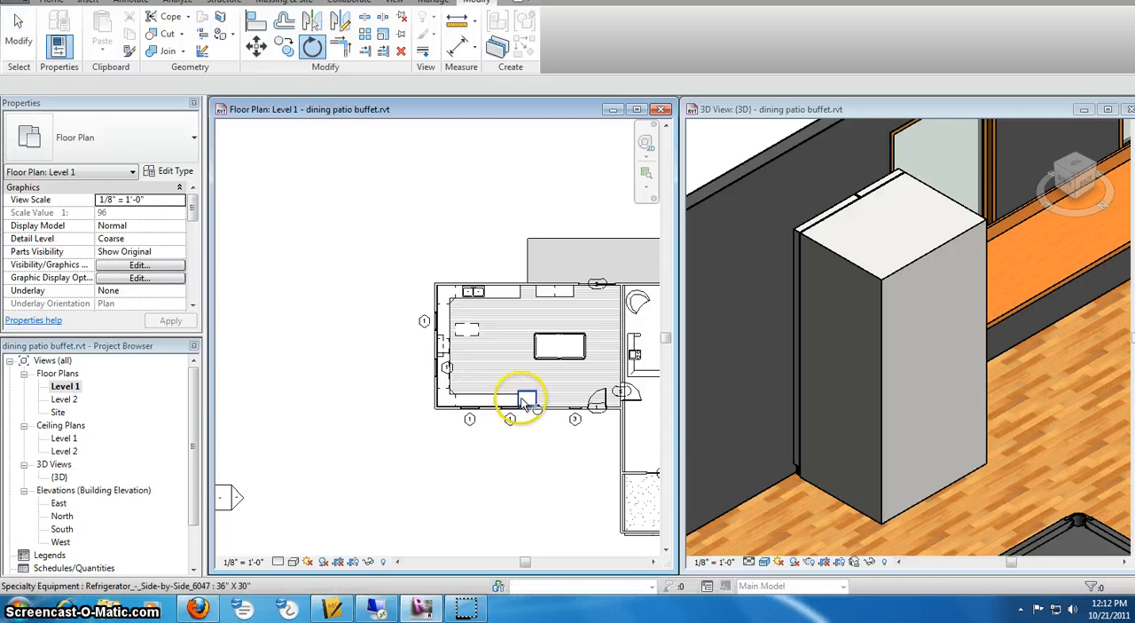
left_click(526, 400)
left_click(312, 55)
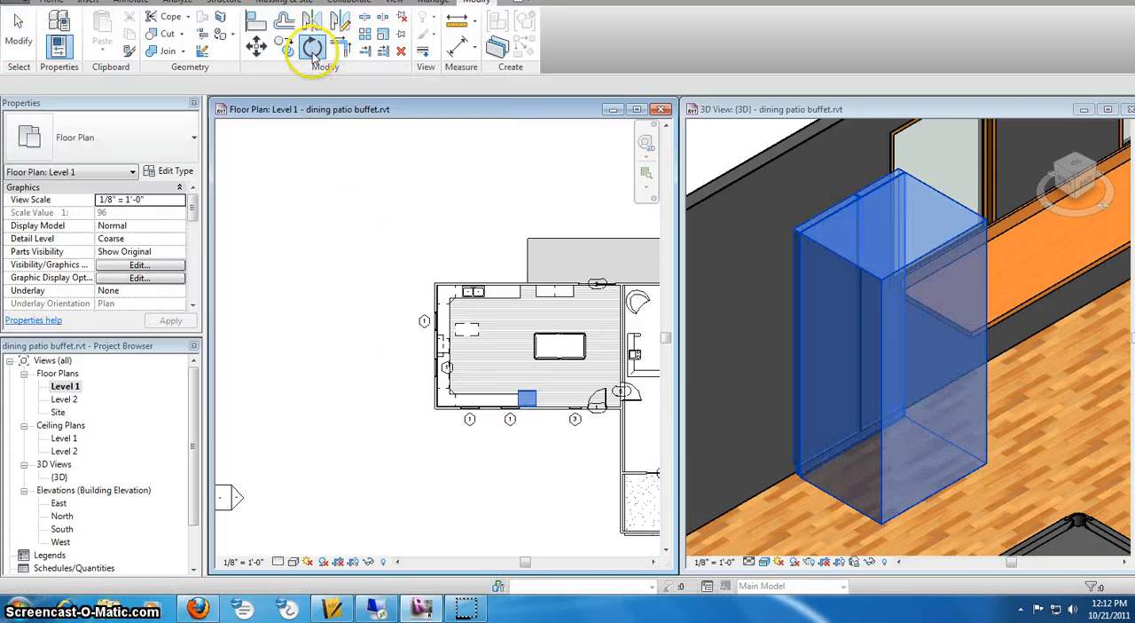
left_click(416, 402)
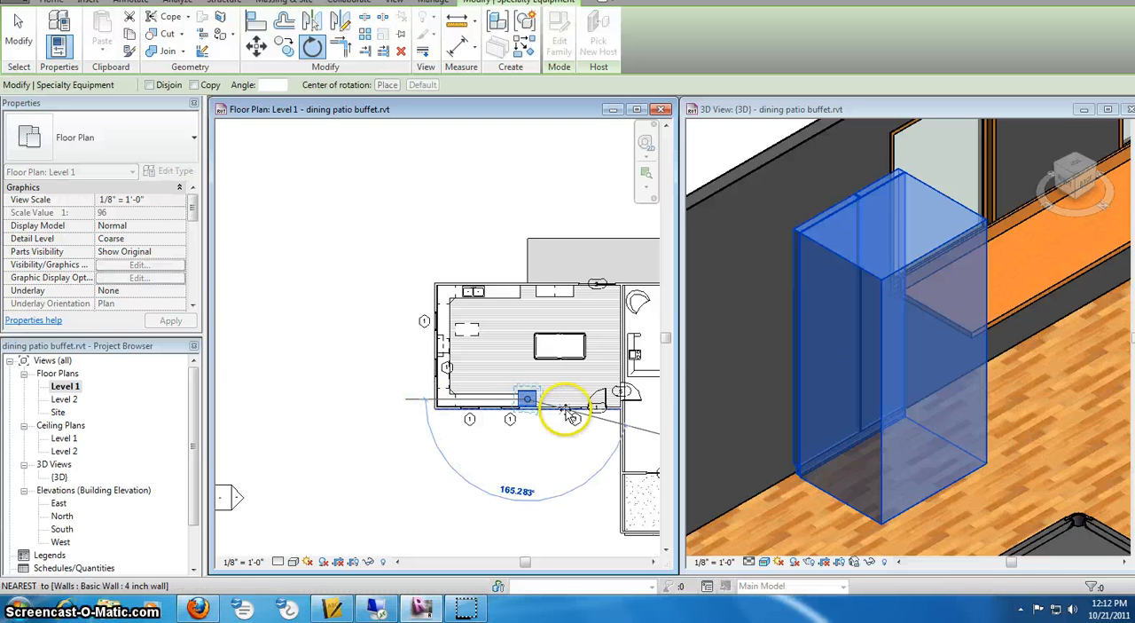
left_click(655, 406)
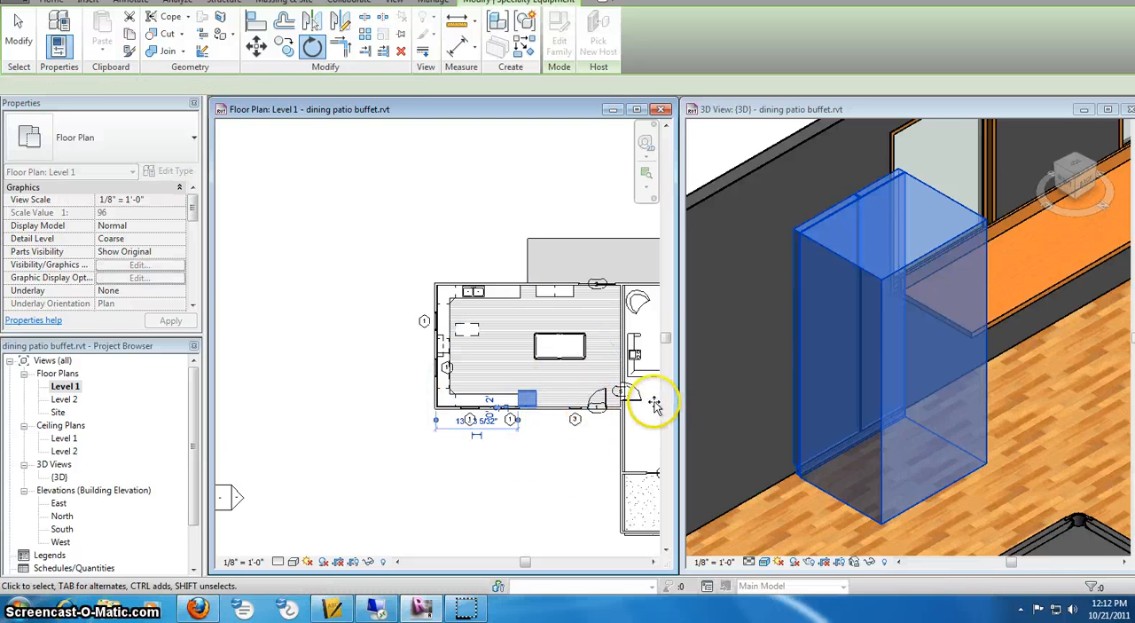
left_click(555, 458)
- Examine the rotated refrigerator among the counters and cabinets in the 3D view, from the corner and from the top-right edge
scroll(654, 424, "down", 2)
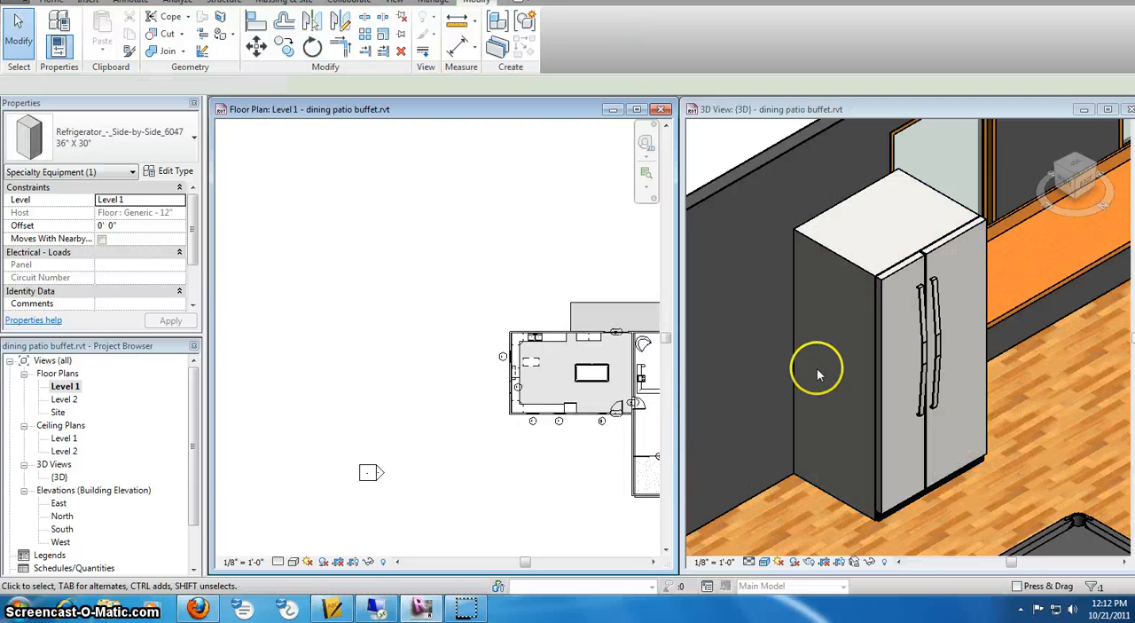
left_click(1022, 306)
scroll(1030, 344, "down", 4)
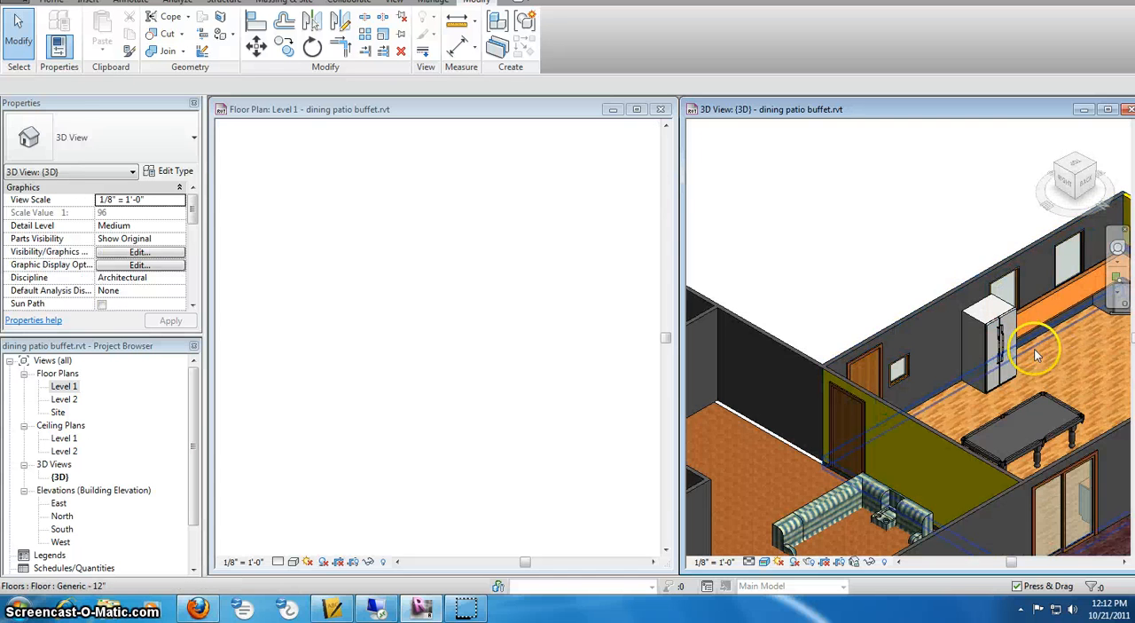
middle_click_drag(1036, 349, 875, 337)
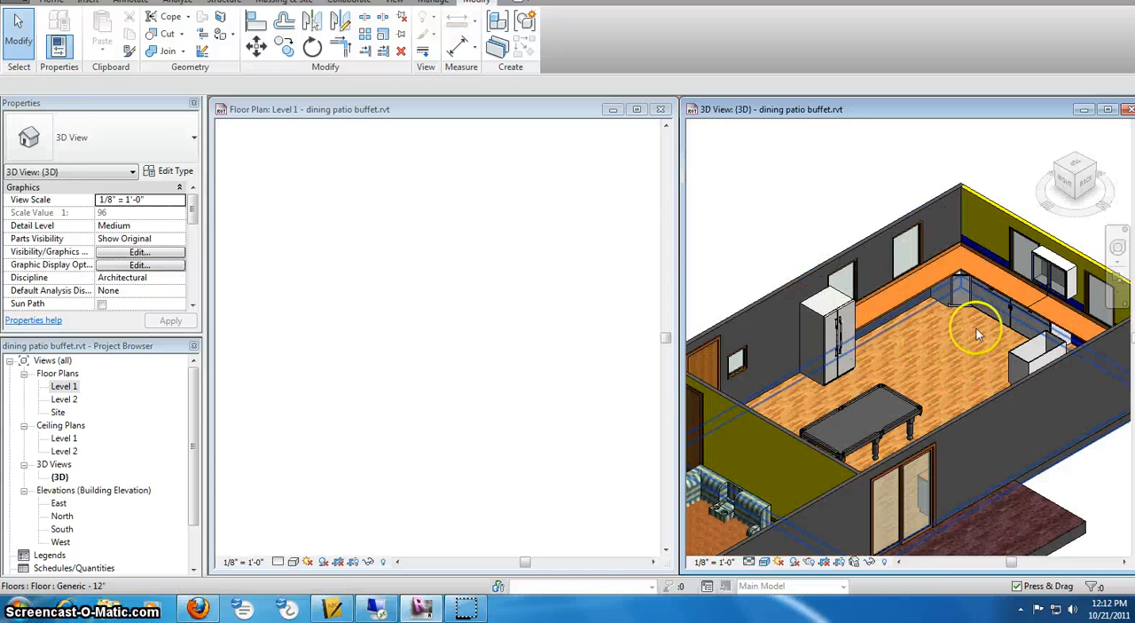
left_click(1072, 168)
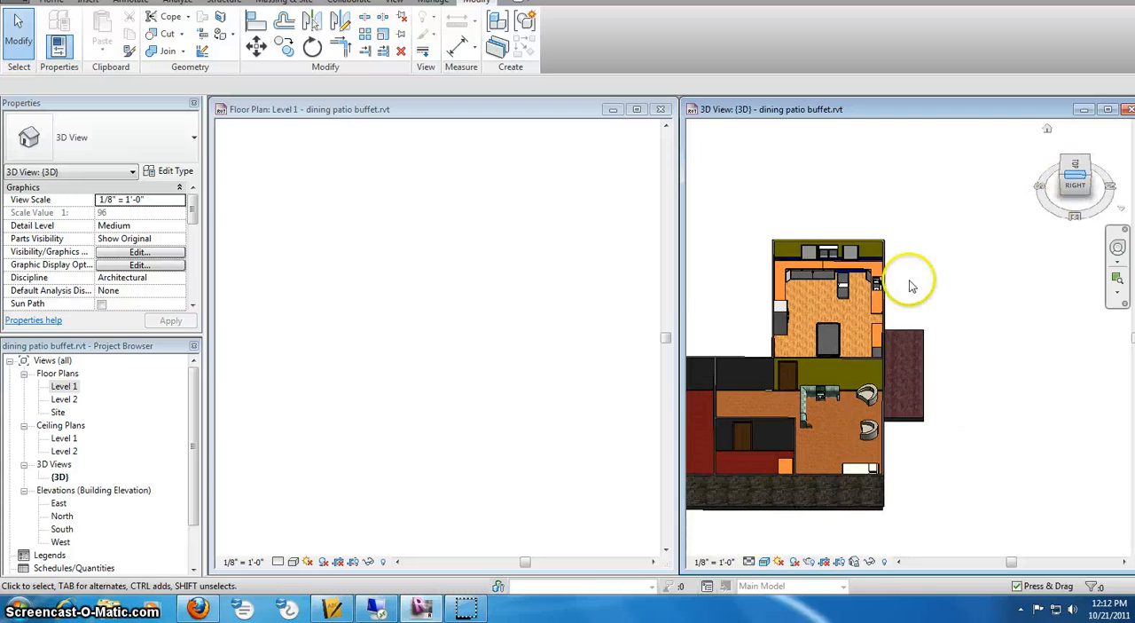
scroll(798, 256, "up", 6)
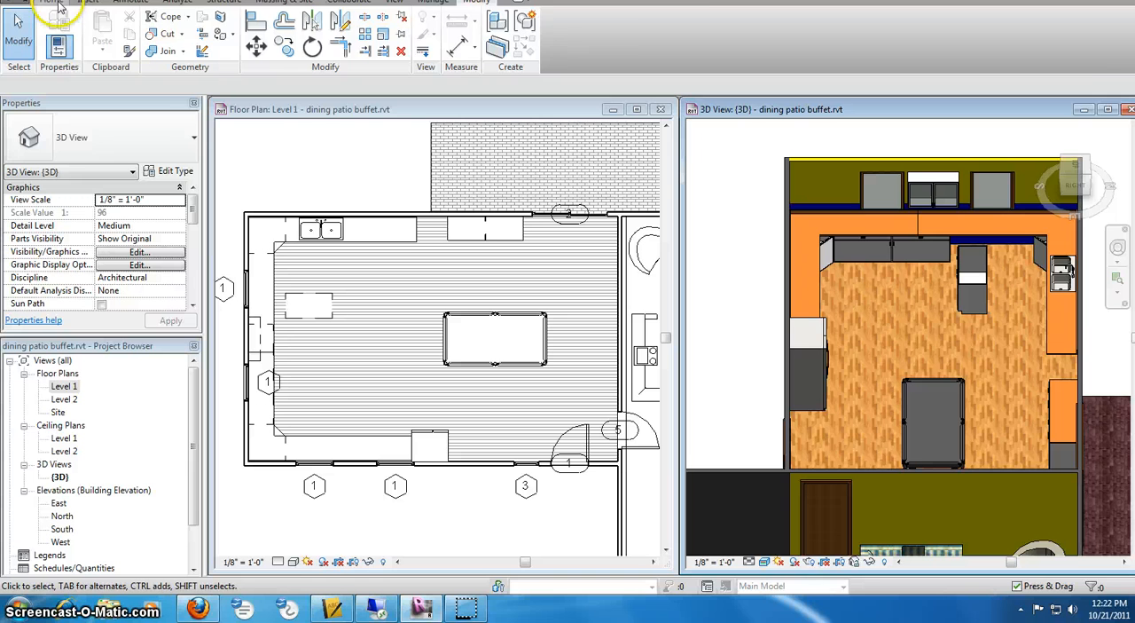
- Load Counter_with_Wing__peninsula_2308.rfa from the Casework folder of the teacher's imperial template library
left_click(57, 5)
left_click(157, 29)
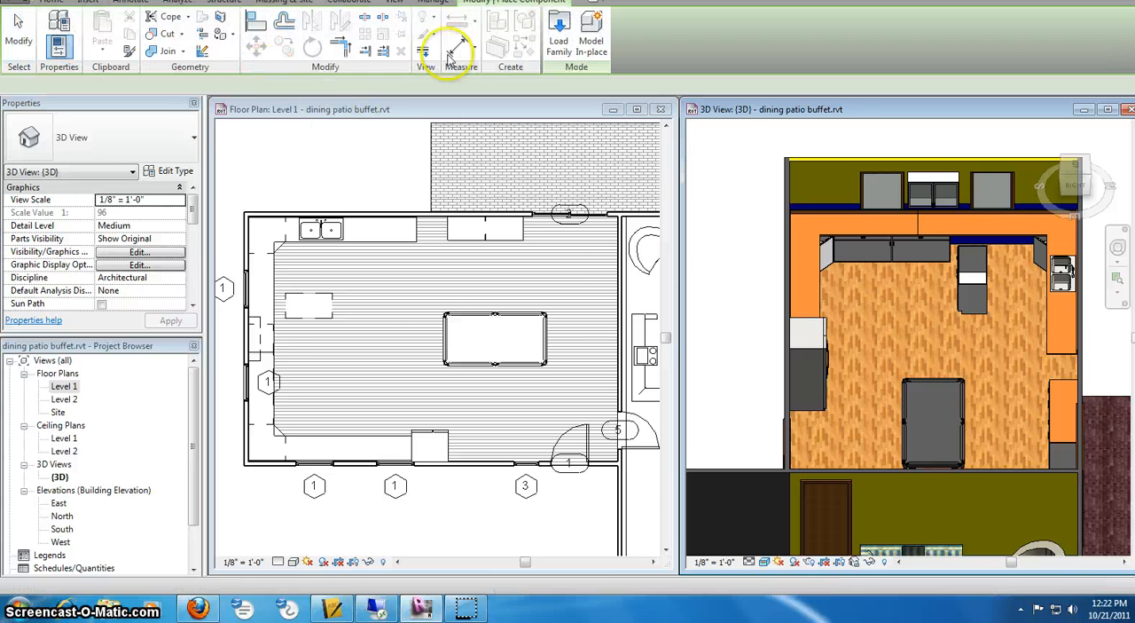
left_click(560, 33)
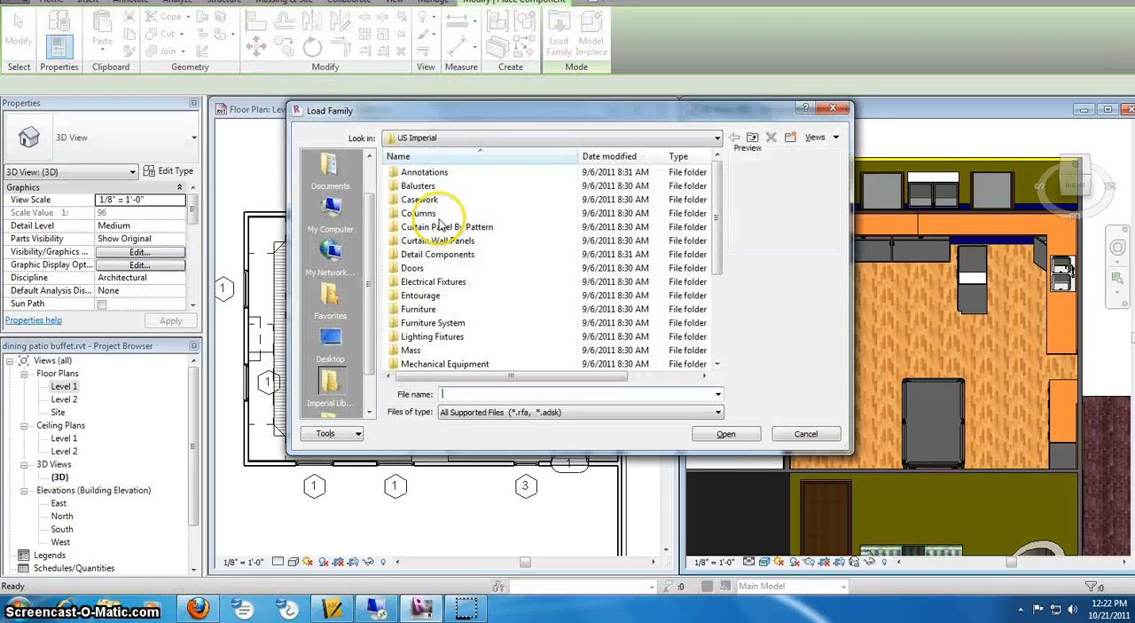
left_click(330, 353)
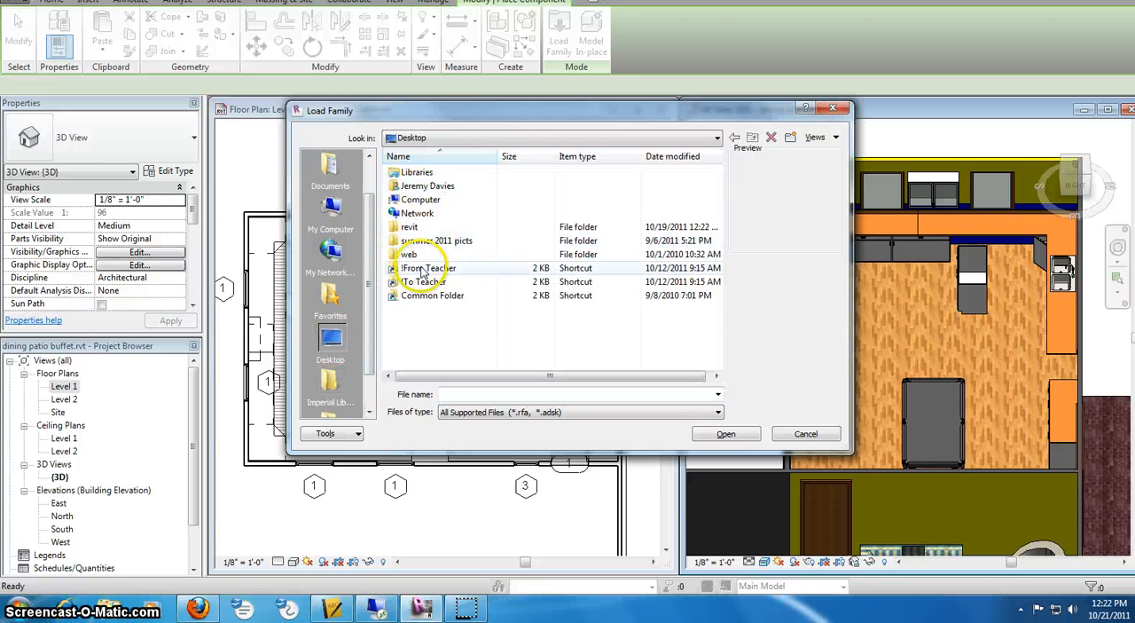
double_click(425, 269)
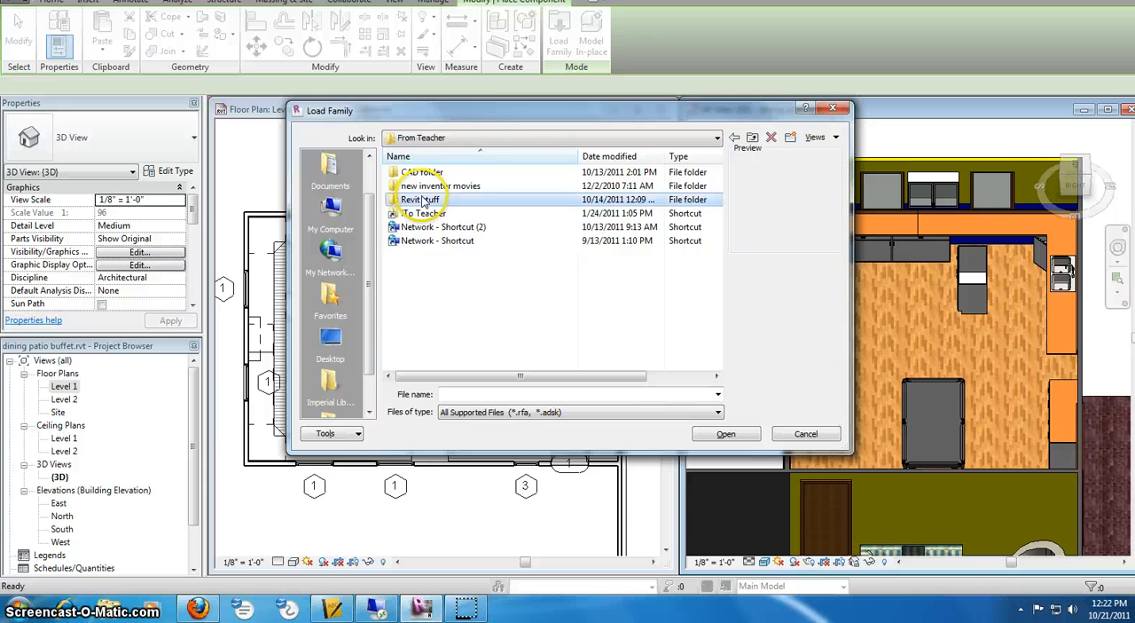
double_click(425, 200)
double_click(427, 200)
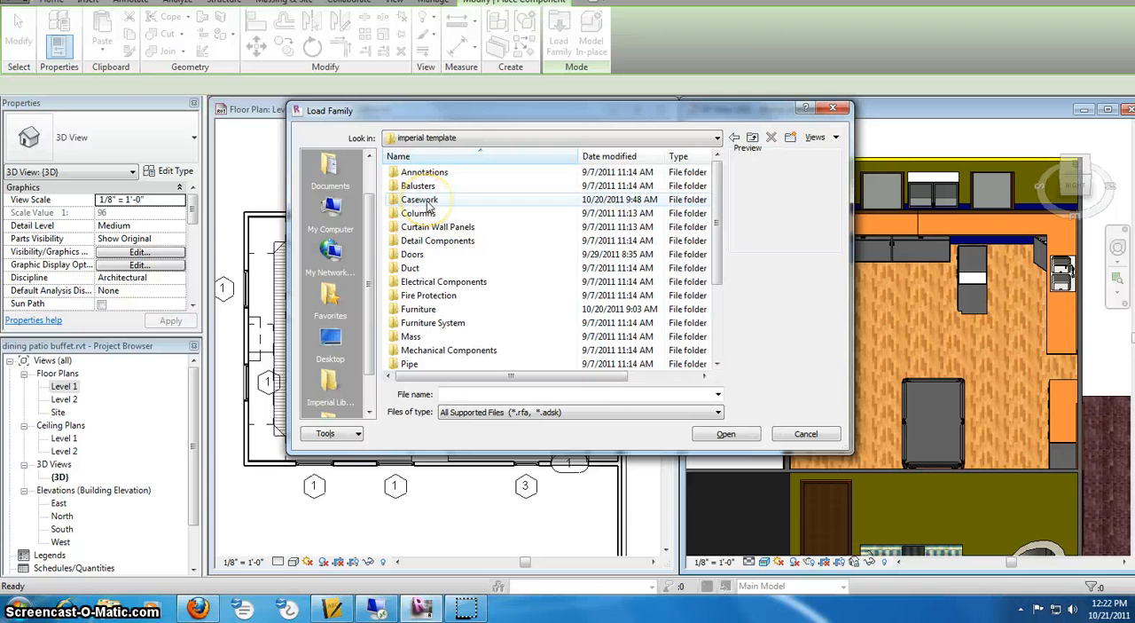
left_click(423, 205)
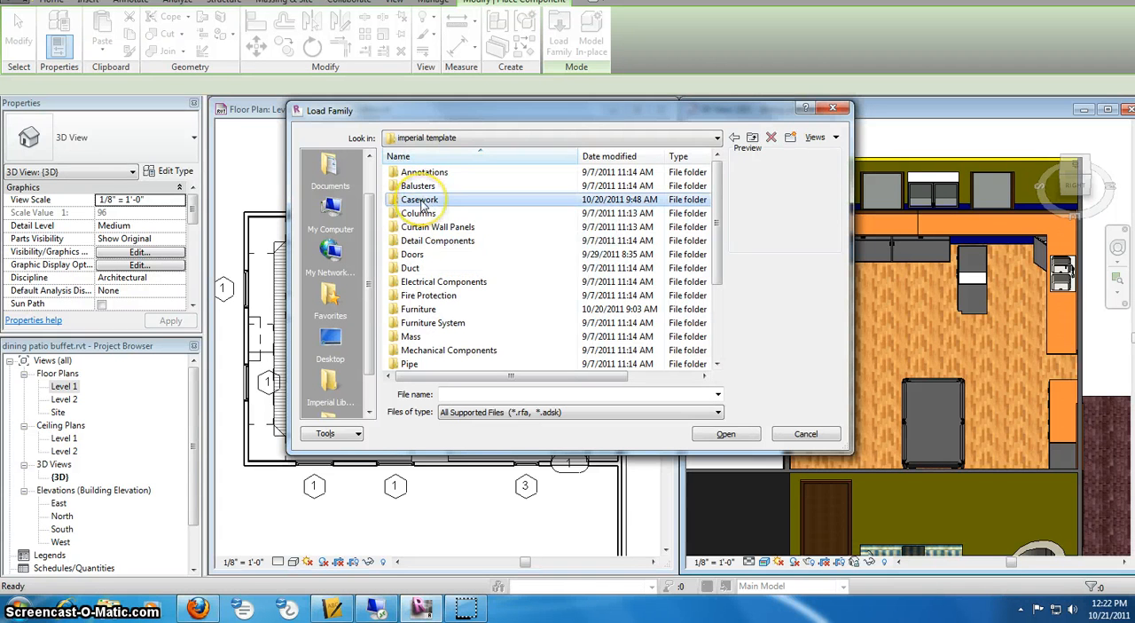
double_click(423, 202)
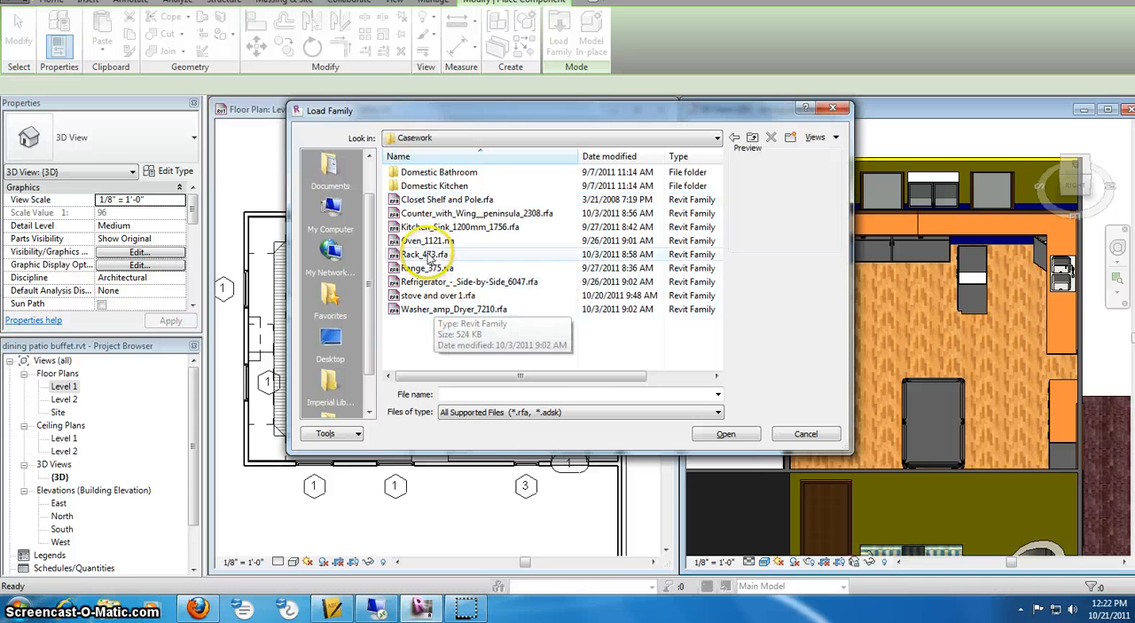
left_click(432, 215)
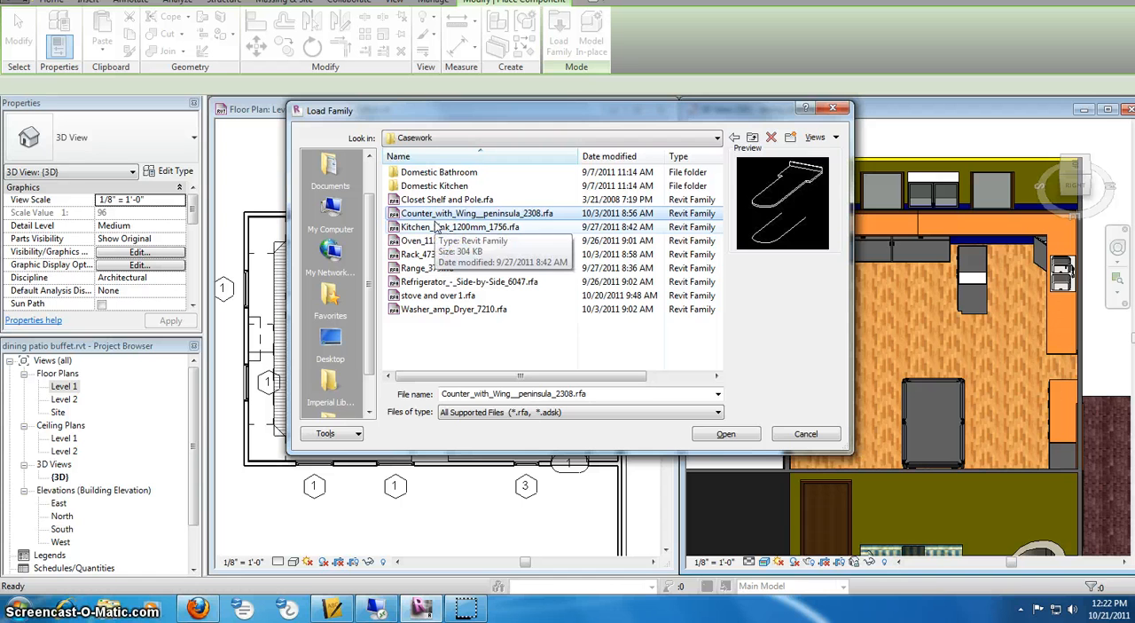
left_click(725, 434)
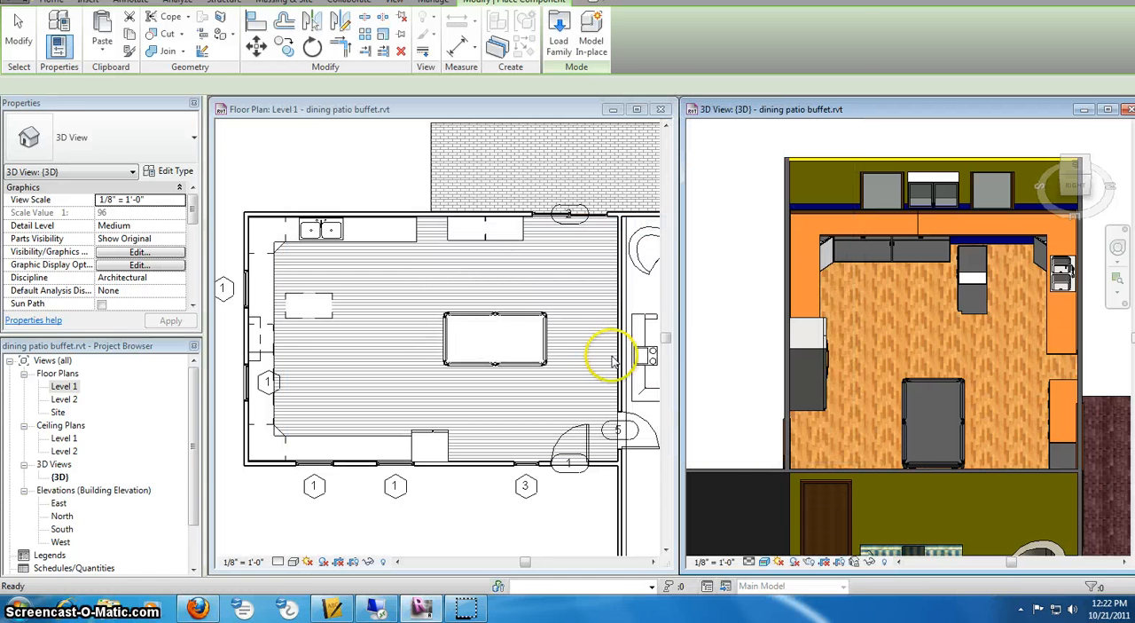
- Place one 24" Depth w/ island peninsula counter in the Level 1 plan against the front edge of the sink counter top, near its end, and end placement
left_click(398, 272)
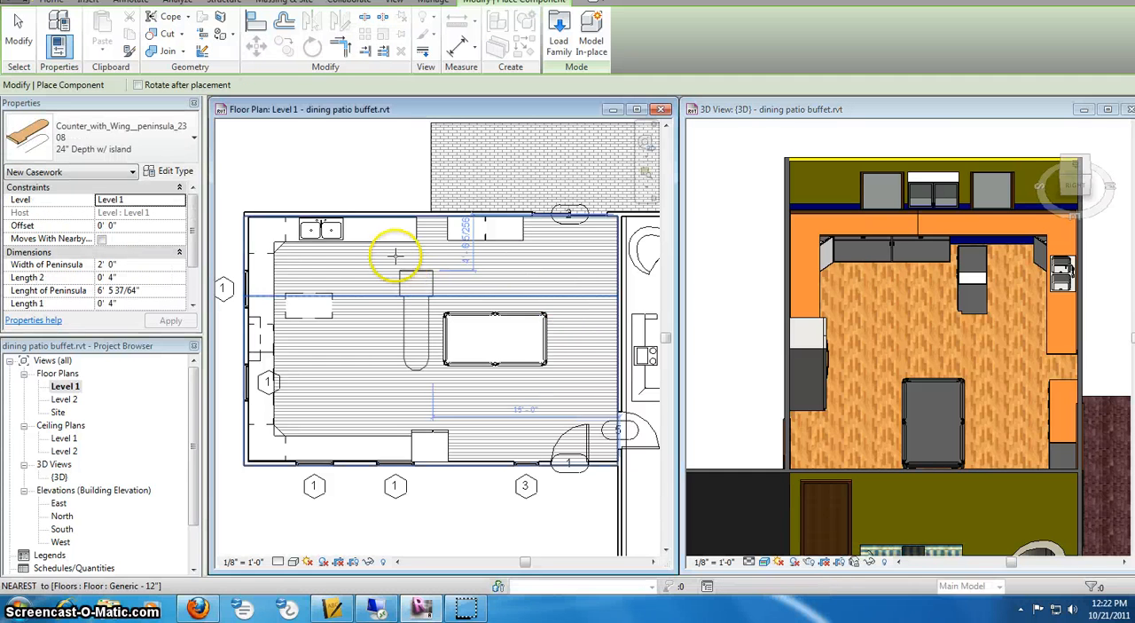
left_click(388, 243)
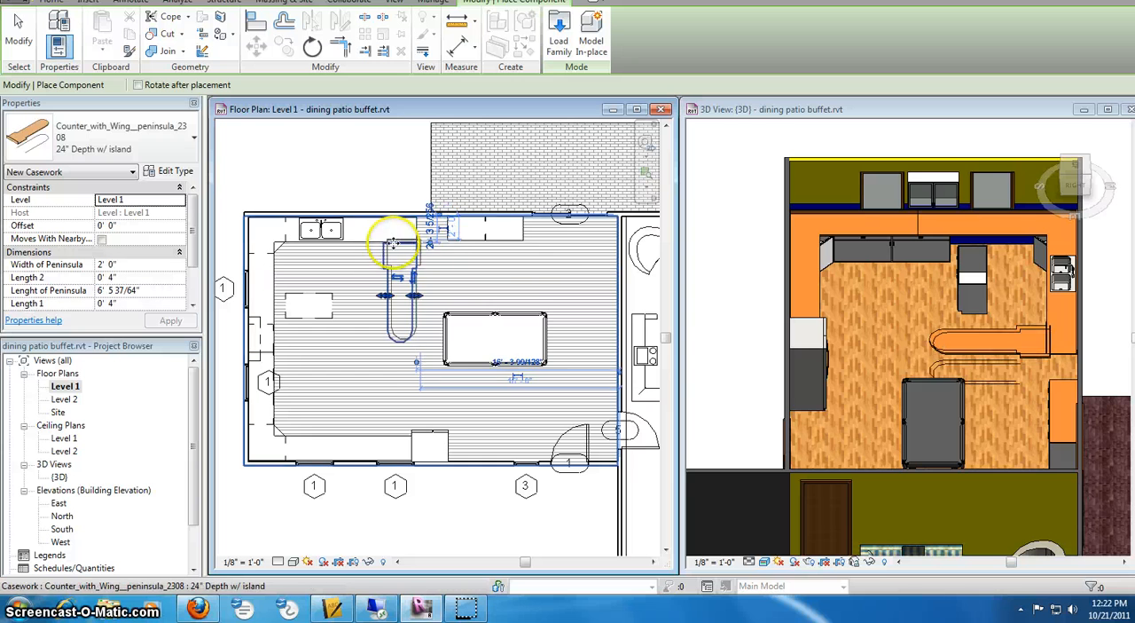
right_click(608, 279)
left_click(628, 291)
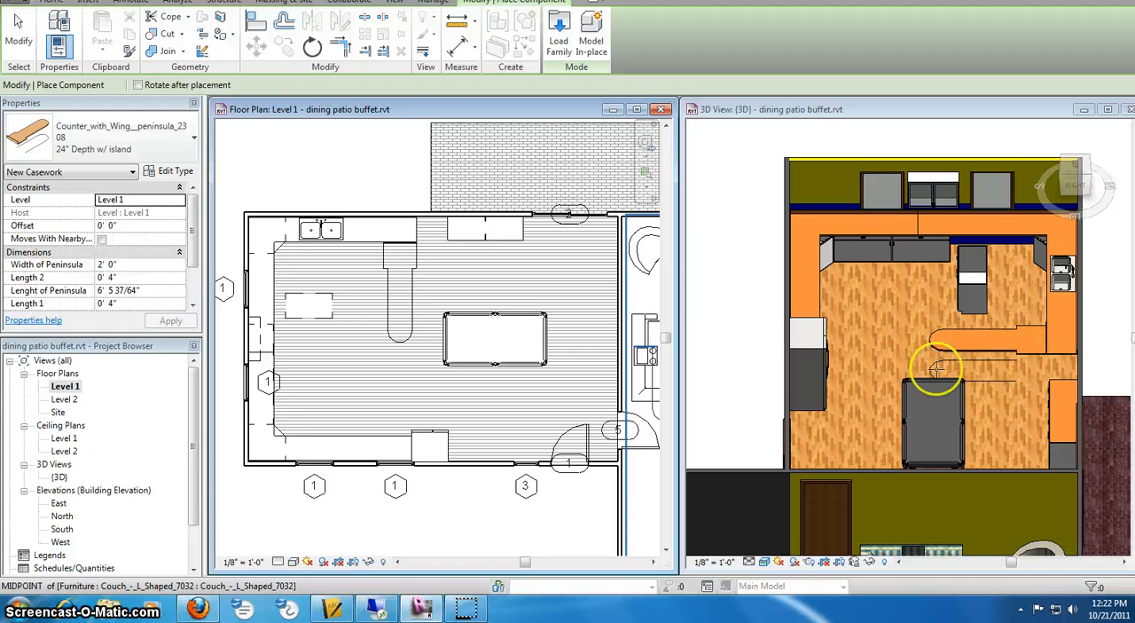
scroll(954, 348, "up", 3)
left_click(1003, 370)
scroll(1001, 368, "up", 4)
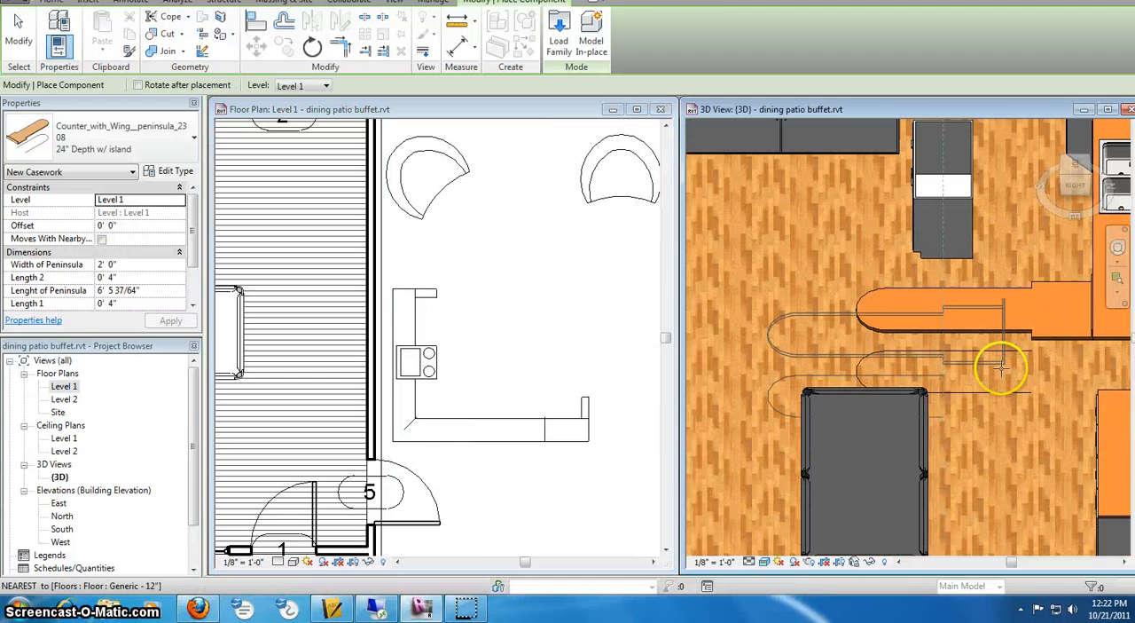
scroll(1001, 368, "down", 2)
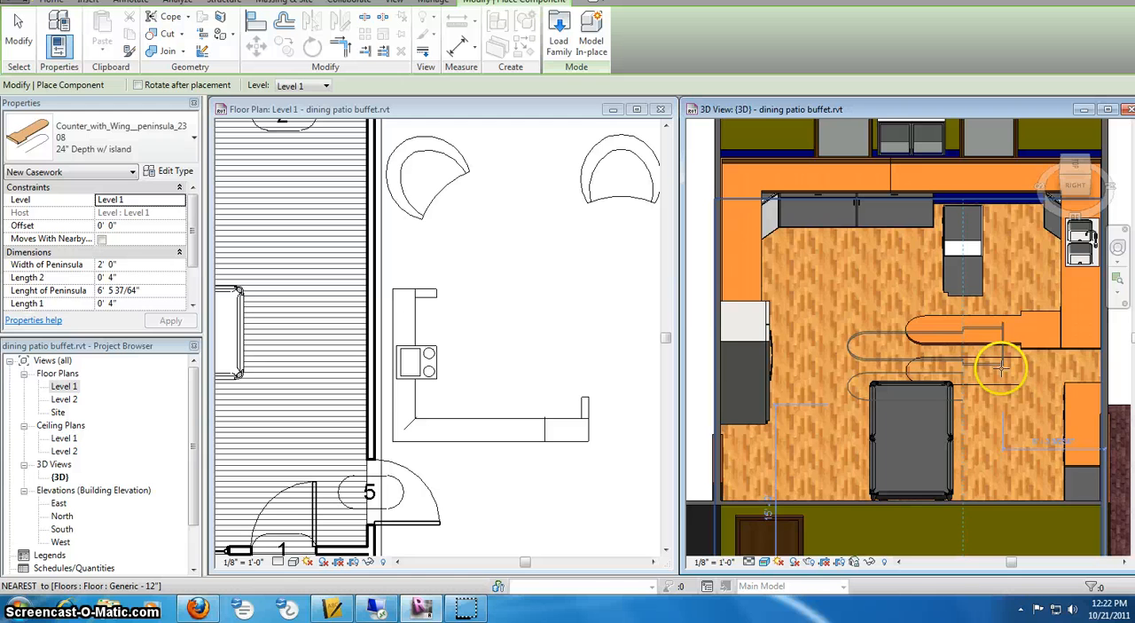
right_click(803, 335)
left_click(817, 344)
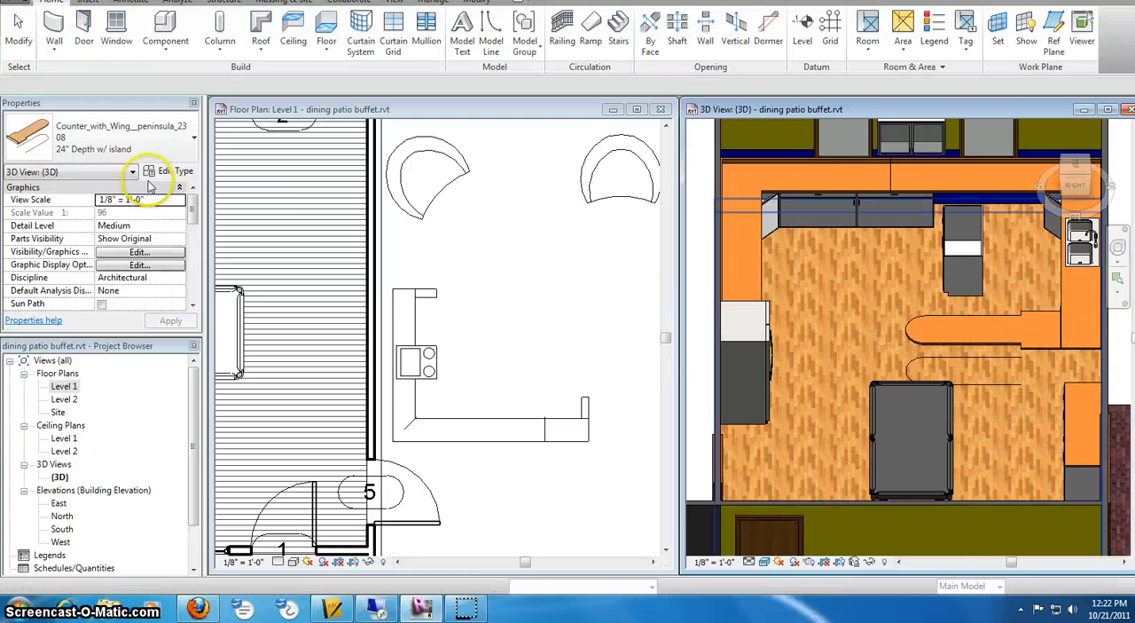
- Set the Counter Top Material of the L-shaped counter top with sink, type 24" Depth, to Concrete
left_click(485, 210)
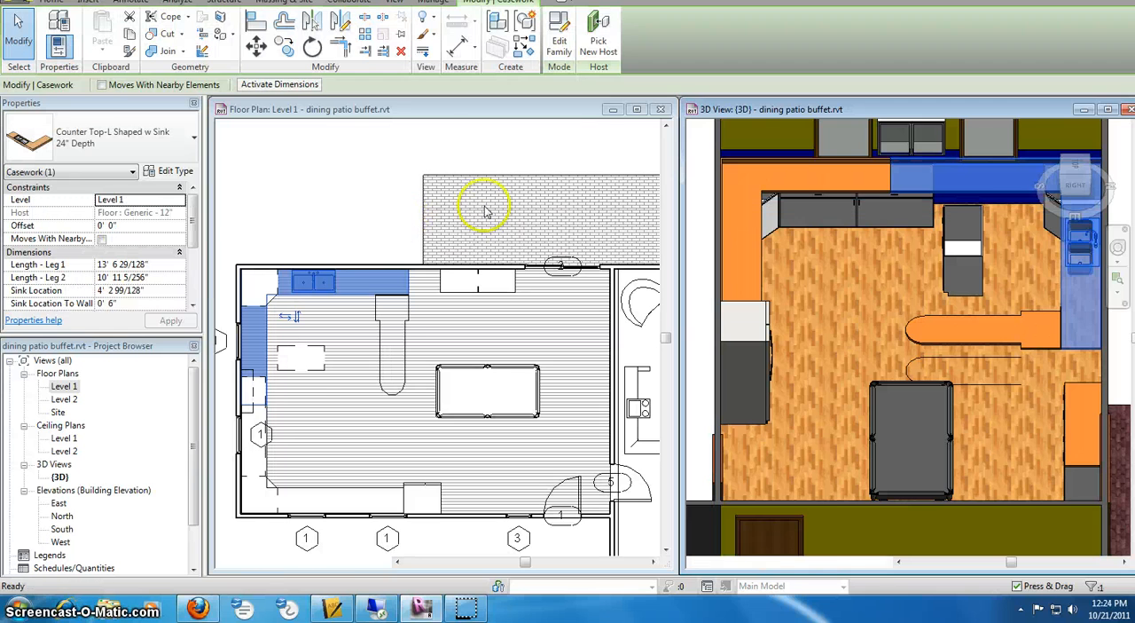
left_click(560, 152)
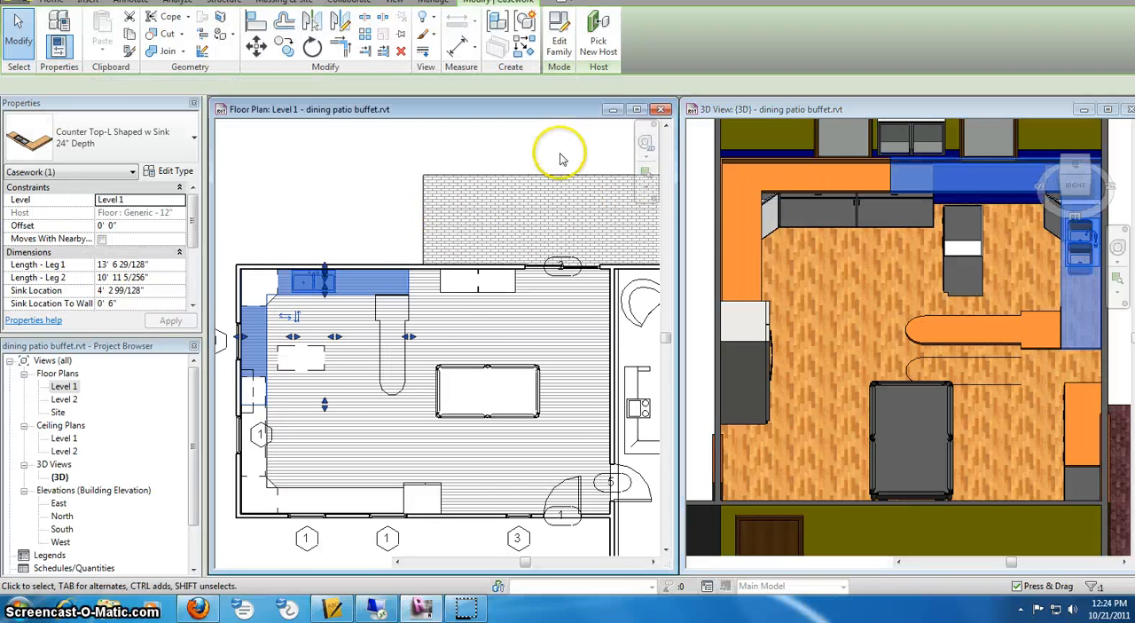
left_click(782, 261)
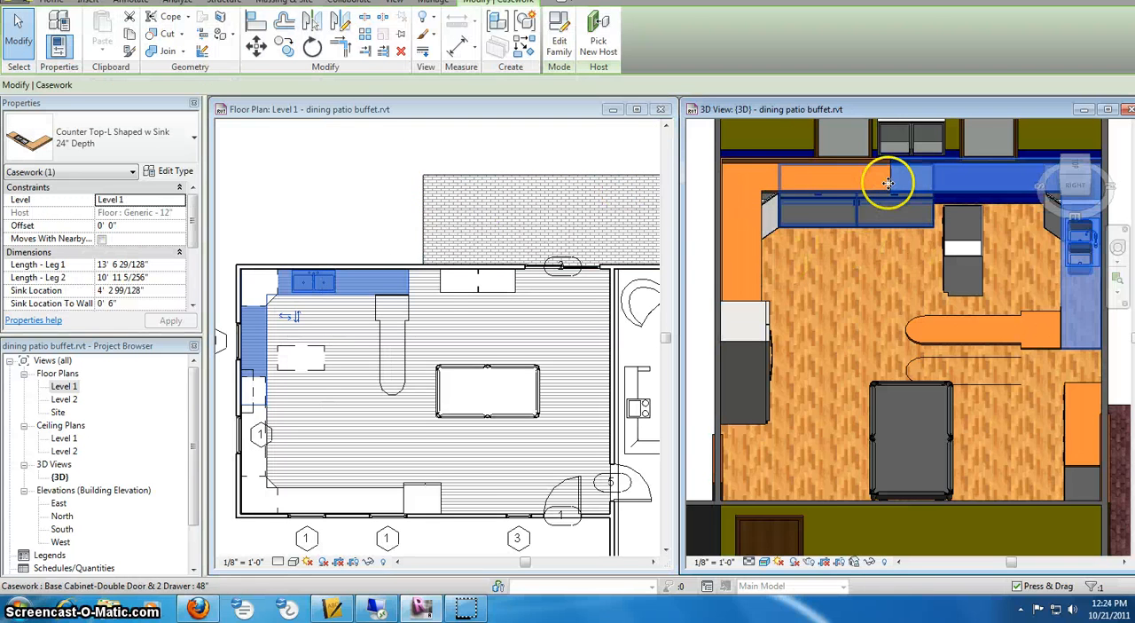
left_click(898, 191)
left_click(902, 266)
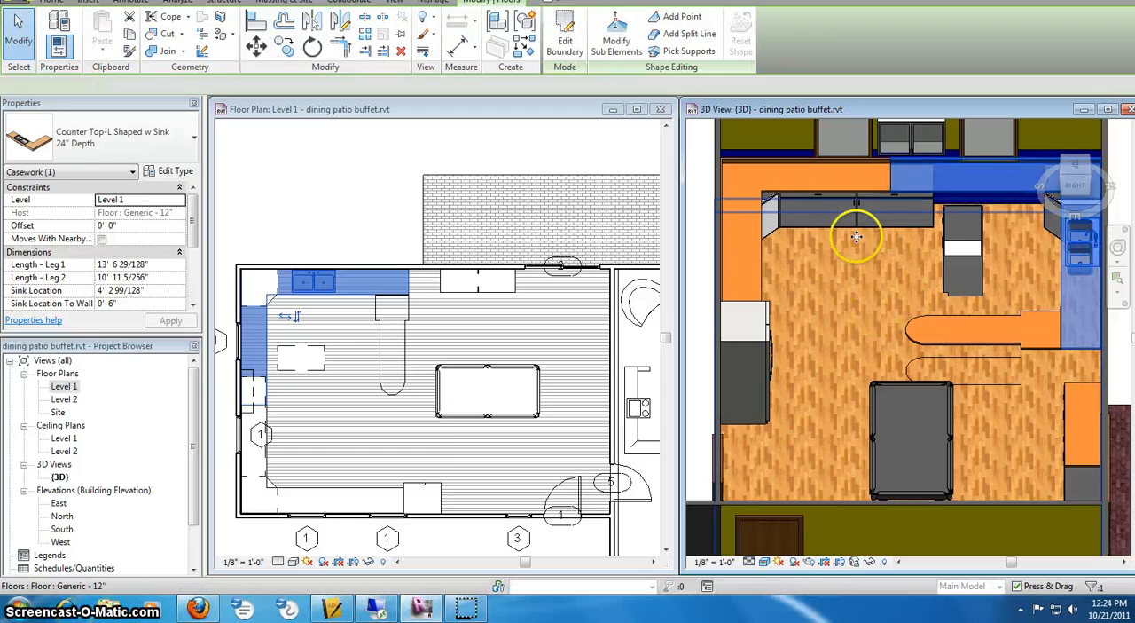
left_click(948, 196)
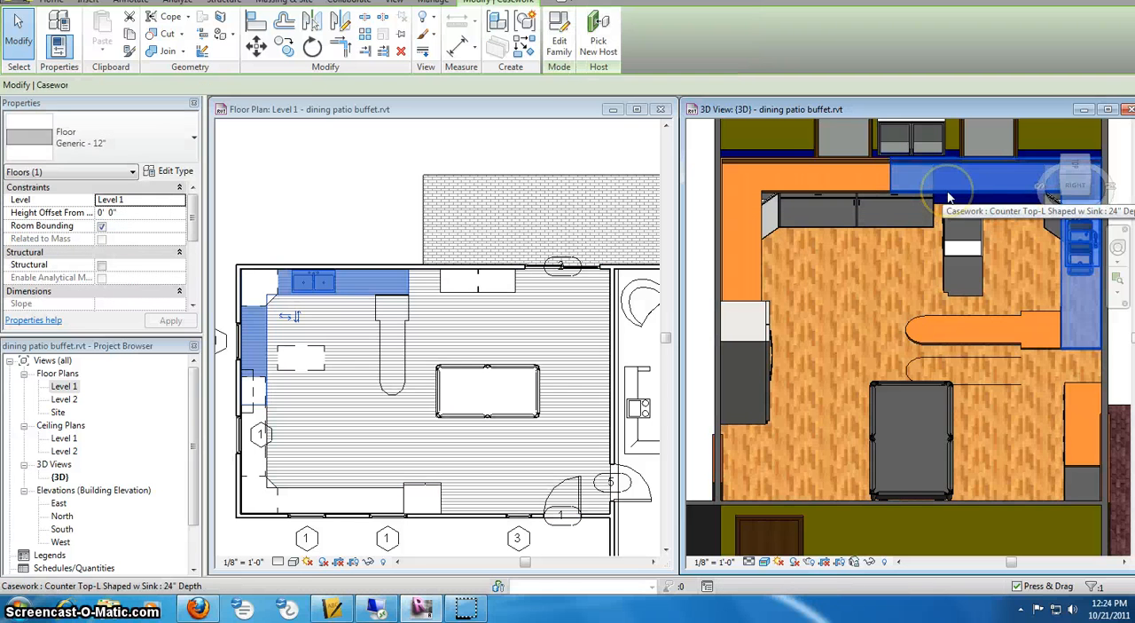
left_click(169, 173)
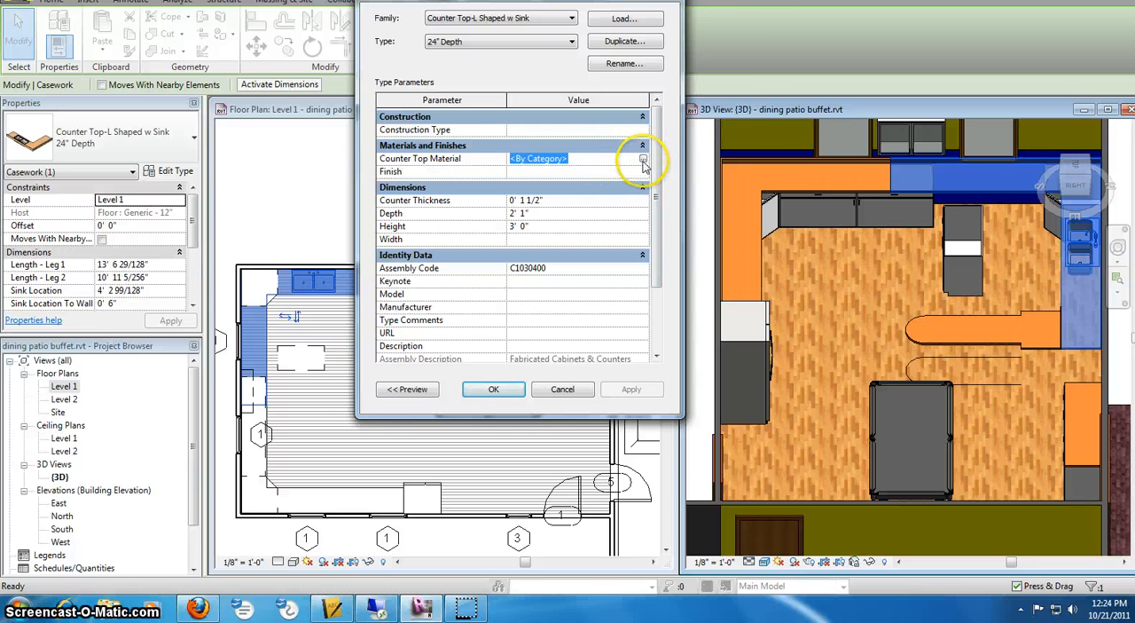
left_click(643, 160)
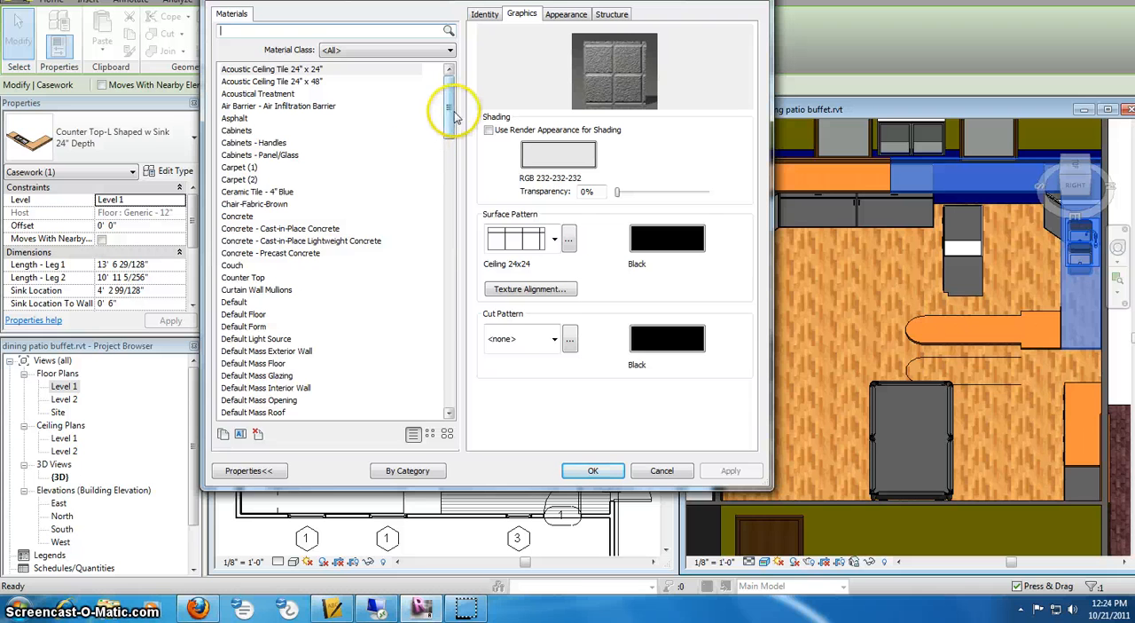
mouse_move(451, 113)
left_mouse_down()
mouse_move(455, 162)
mouse_move(455, 110)
left_mouse_up()
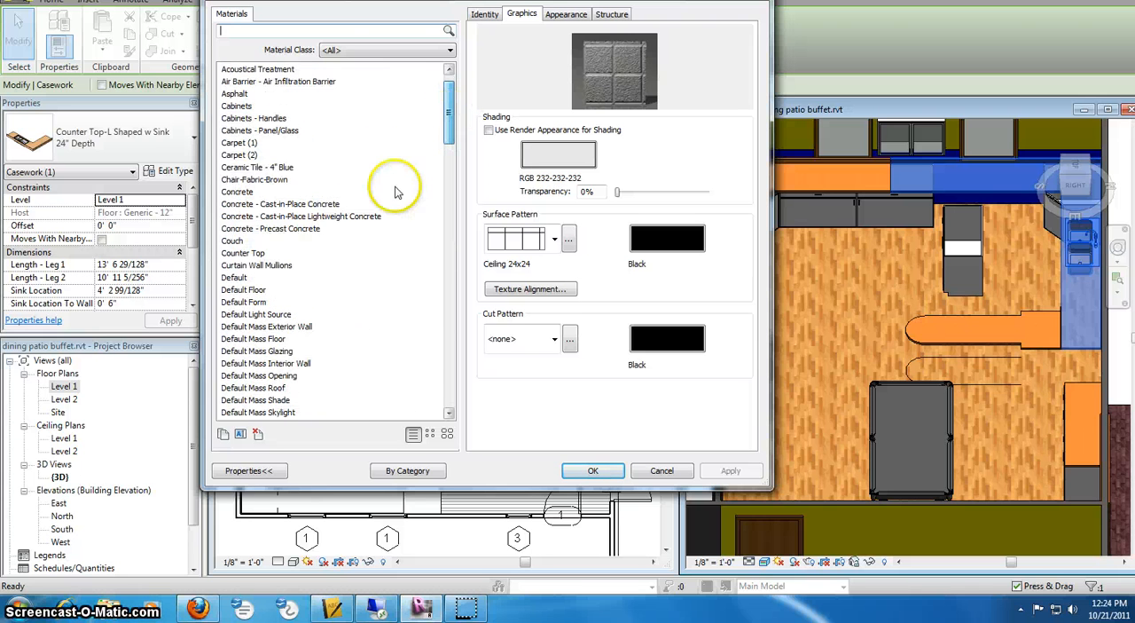
left_click(247, 195)
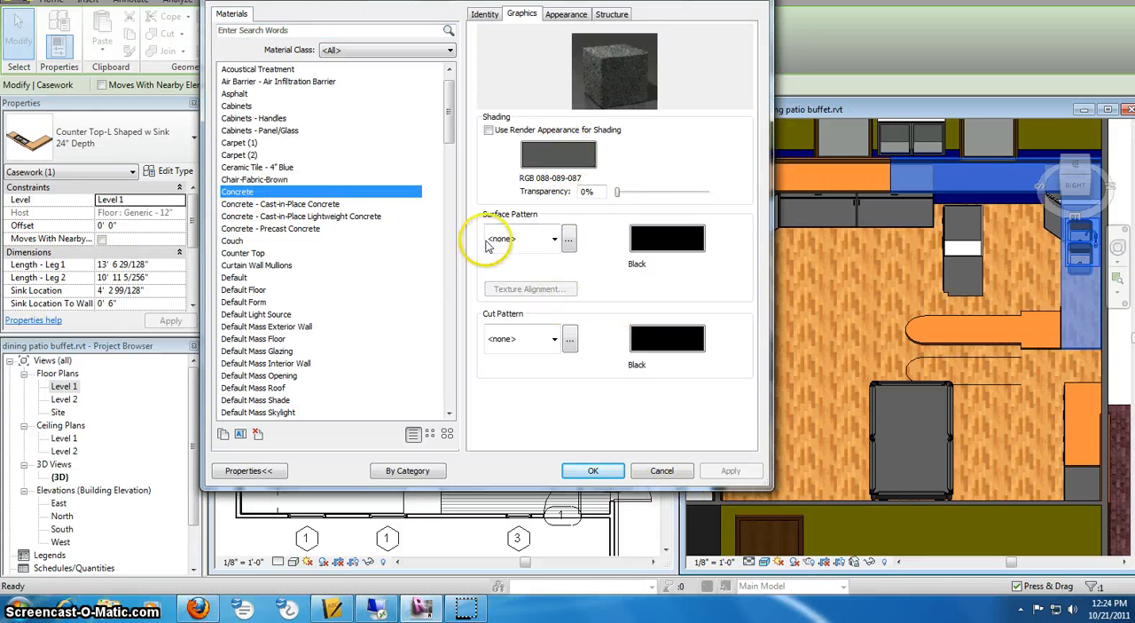
left_click(592, 470)
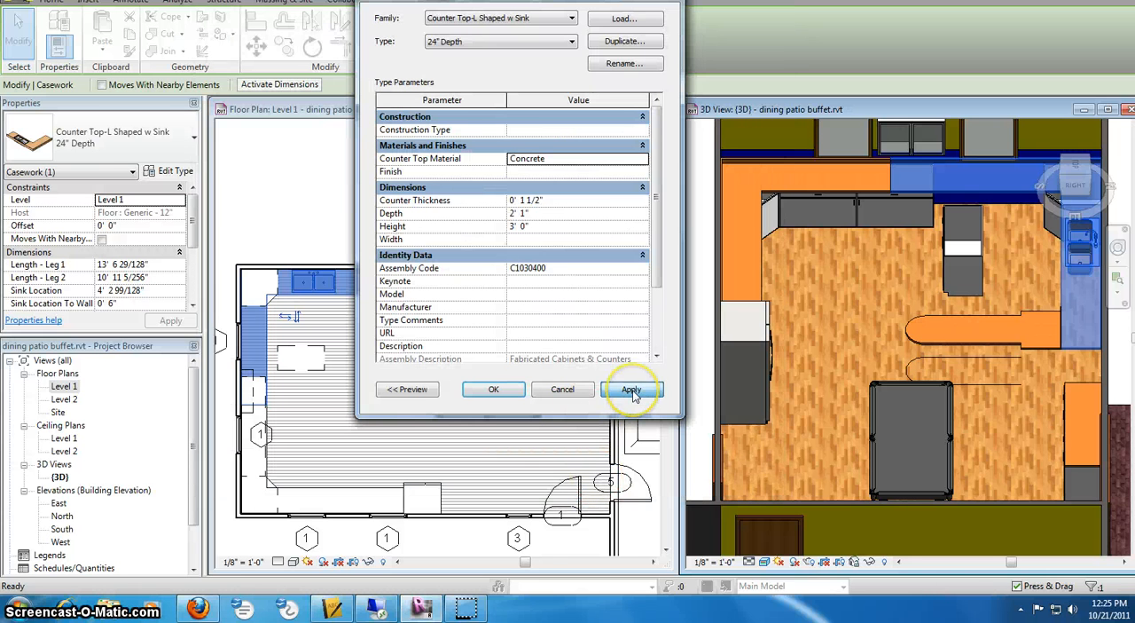
left_click(632, 390)
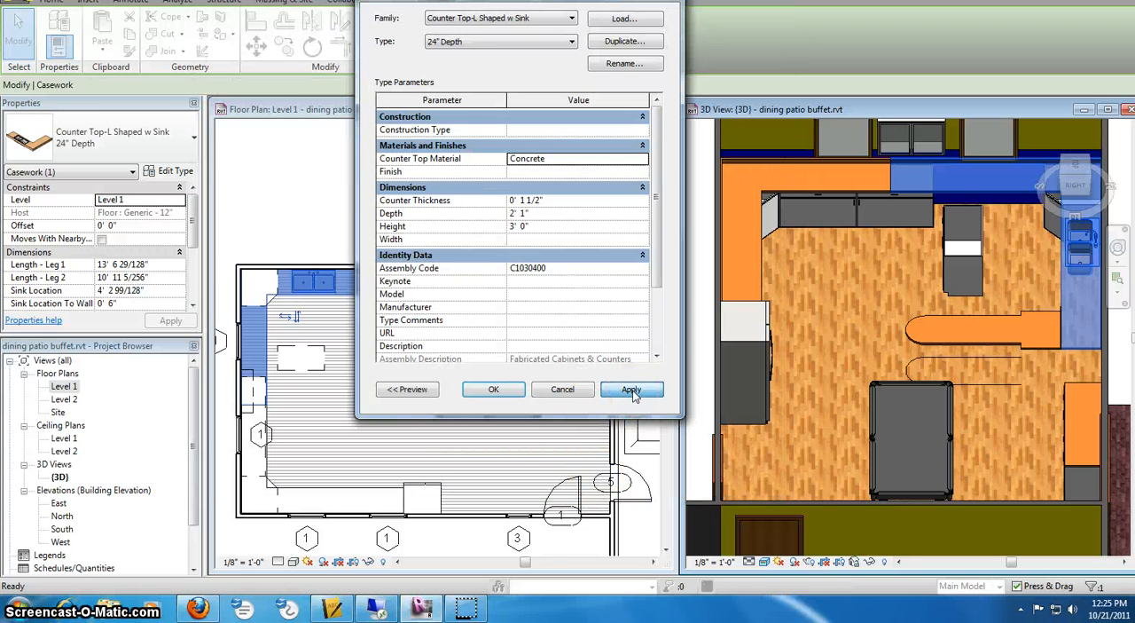
left_click(493, 390)
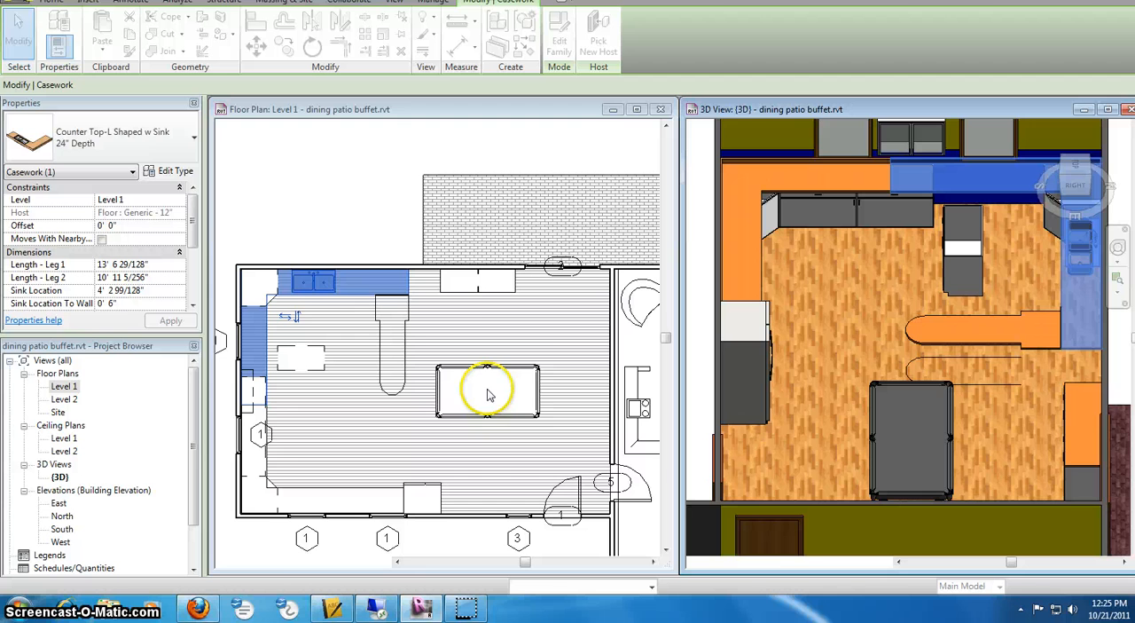
- Deselect the sink counter top and examine its new material beside the other counters in the 3D view
left_click(354, 217)
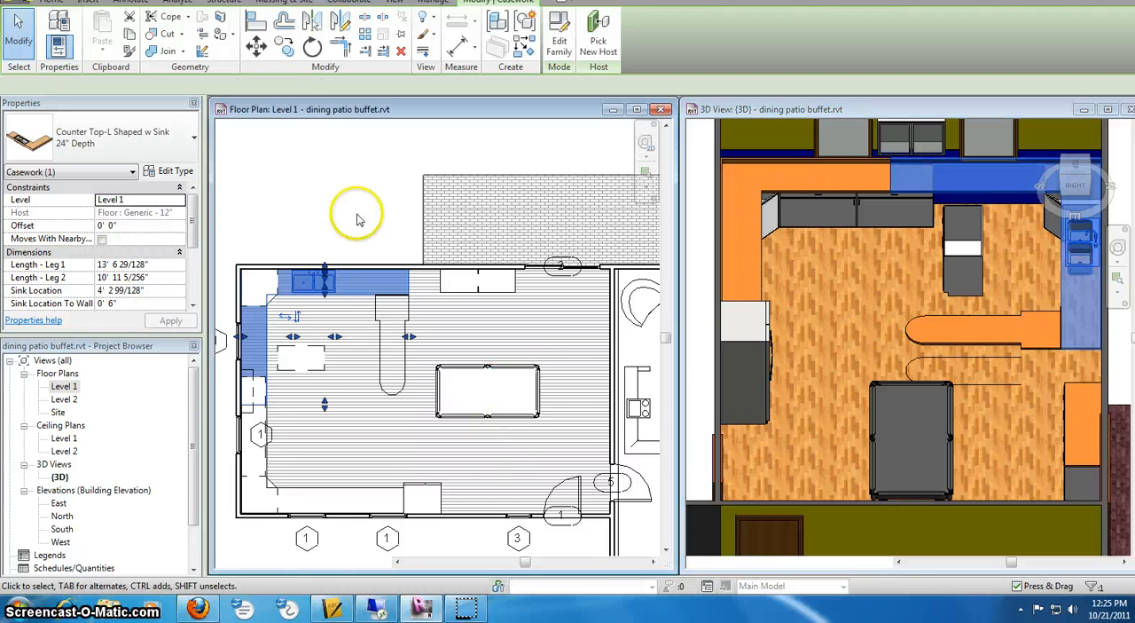
left_click(833, 263)
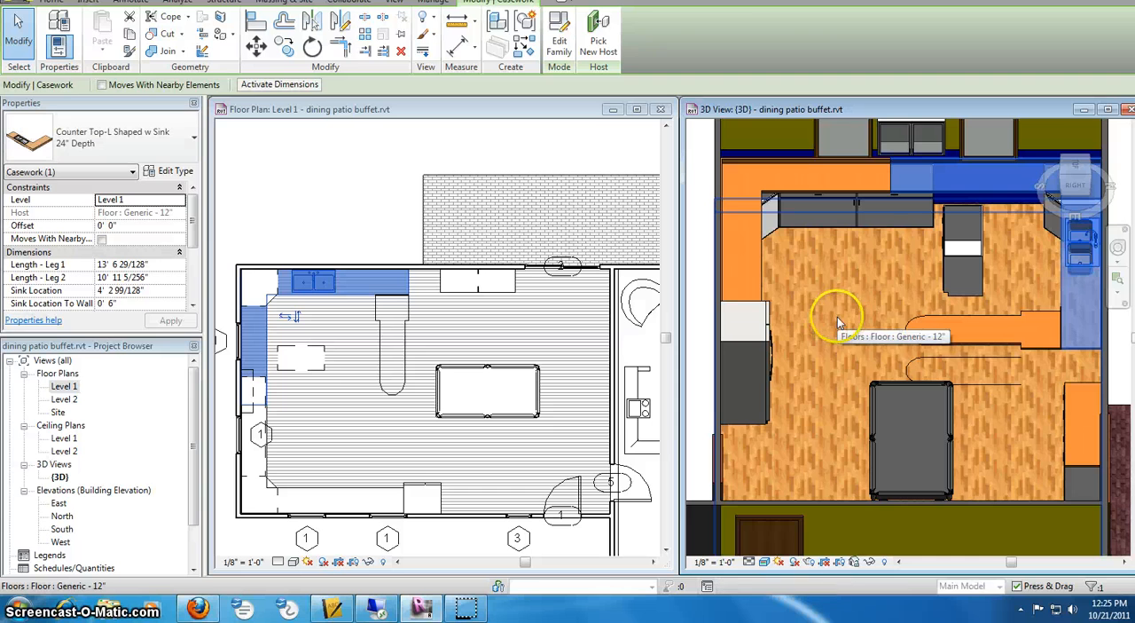
left_click(848, 277)
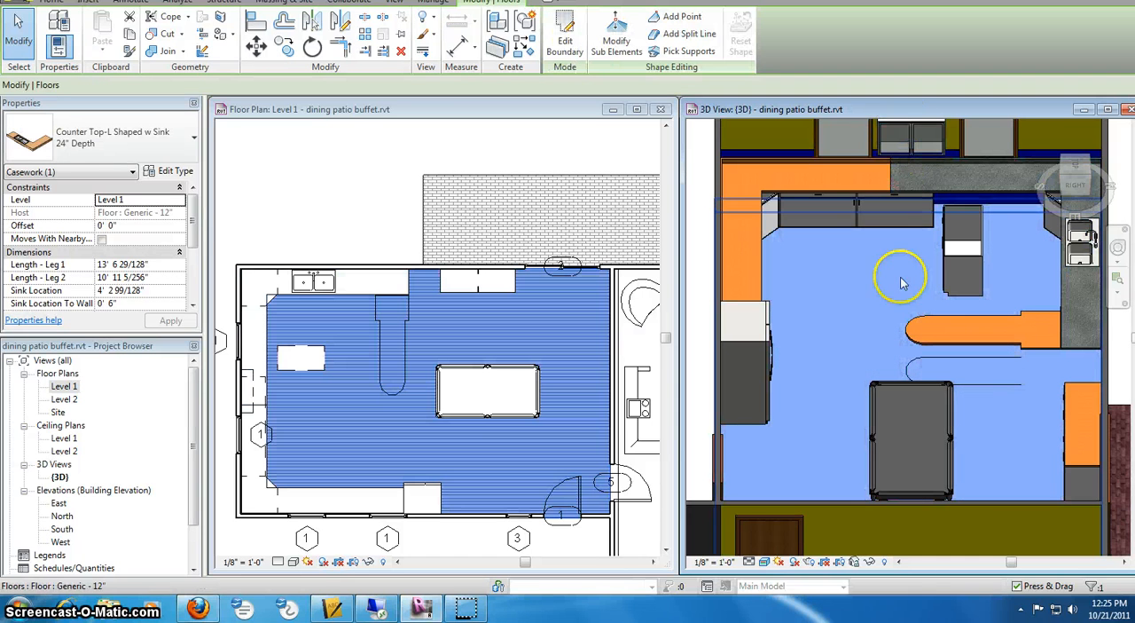
scroll(992, 184, "up", 4)
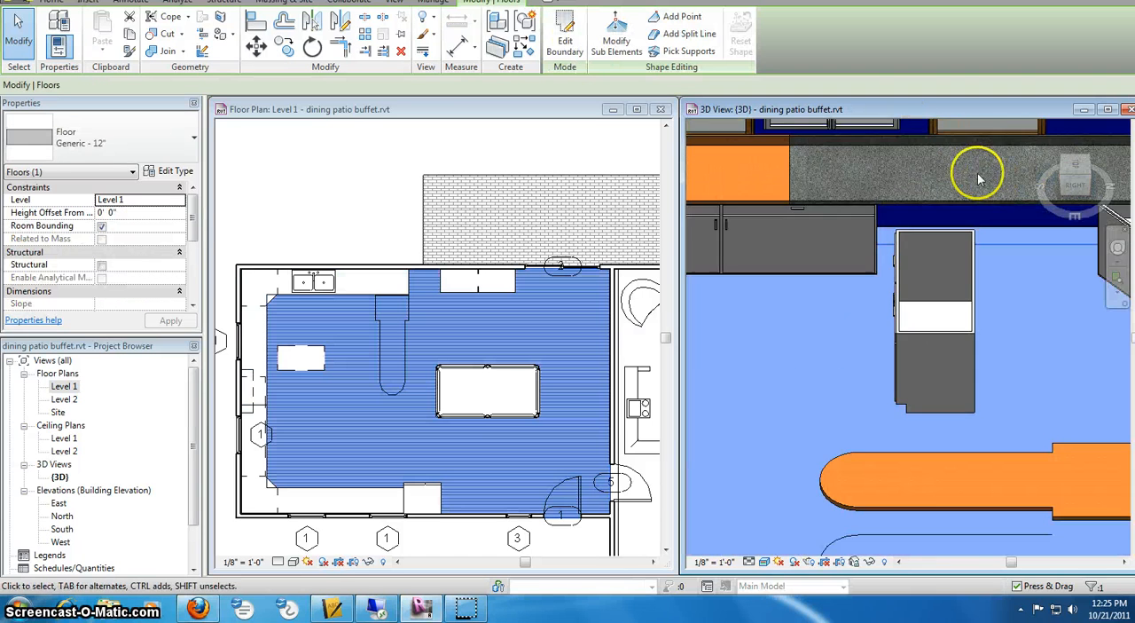
scroll(905, 157, "down", 2)
scroll(772, 177, "down", 1)
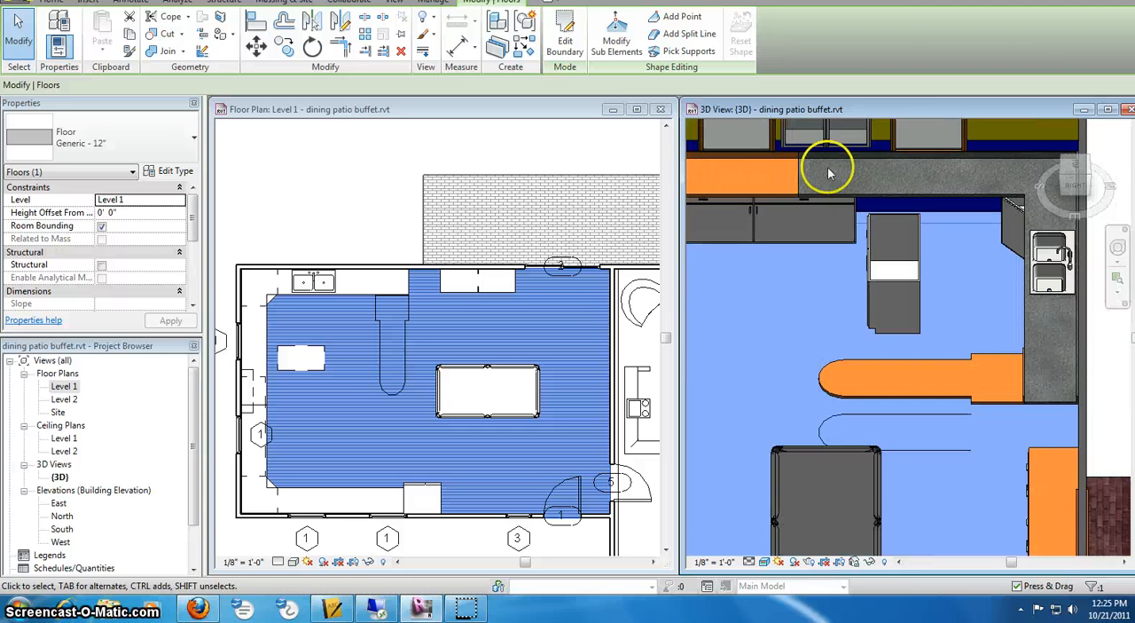
middle_click_drag(809, 174, 880, 203)
scroll(884, 204, "down", 2)
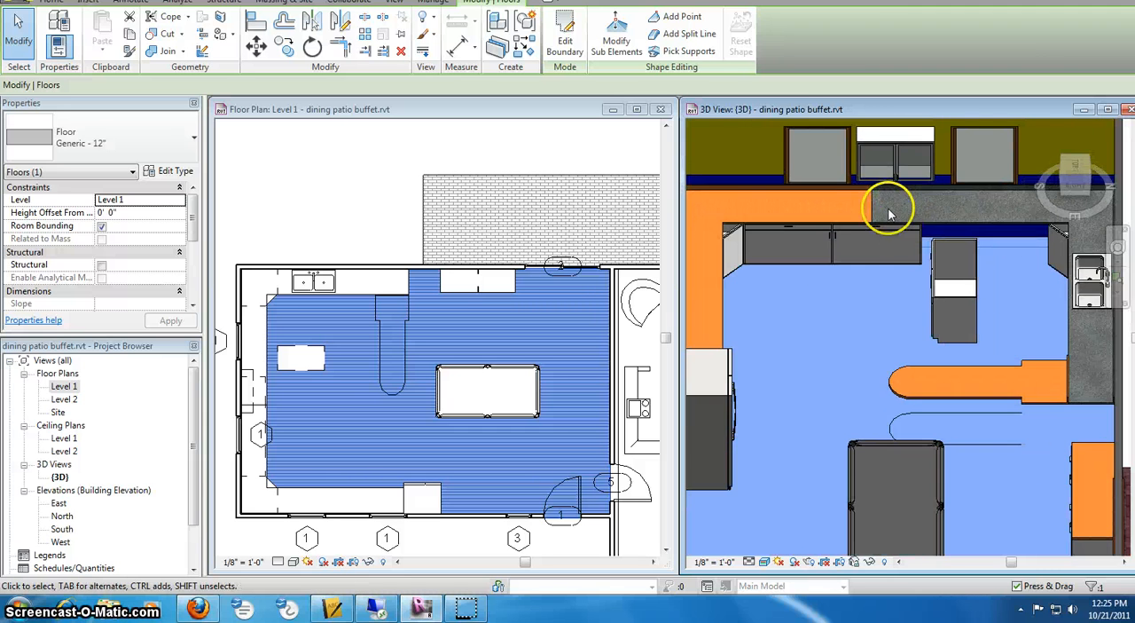
scroll(877, 217, "up", 1)
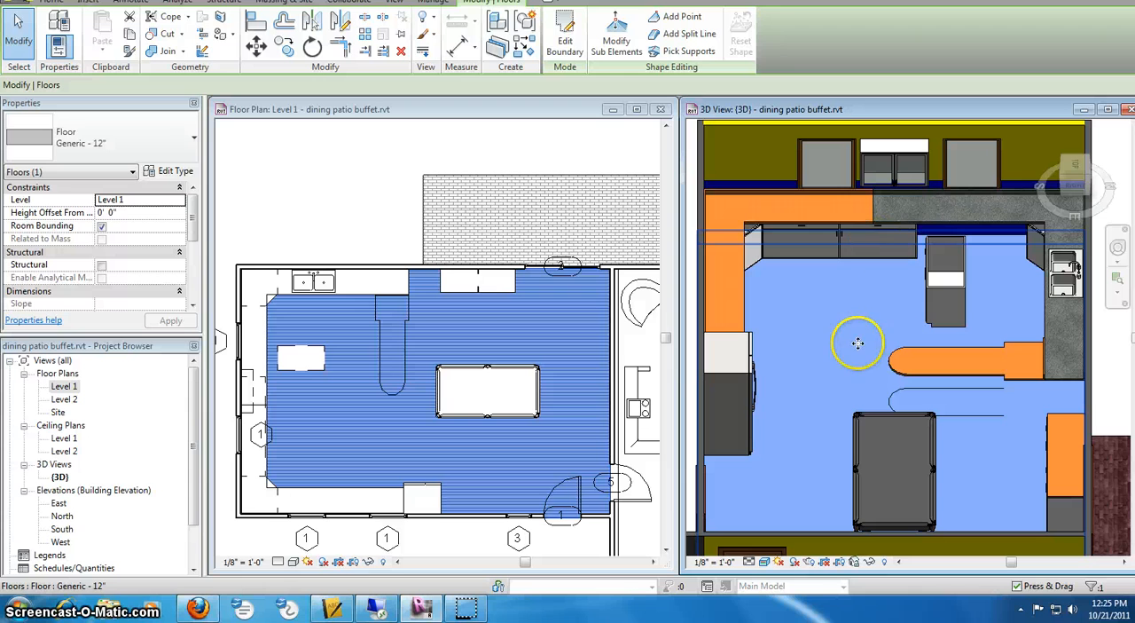